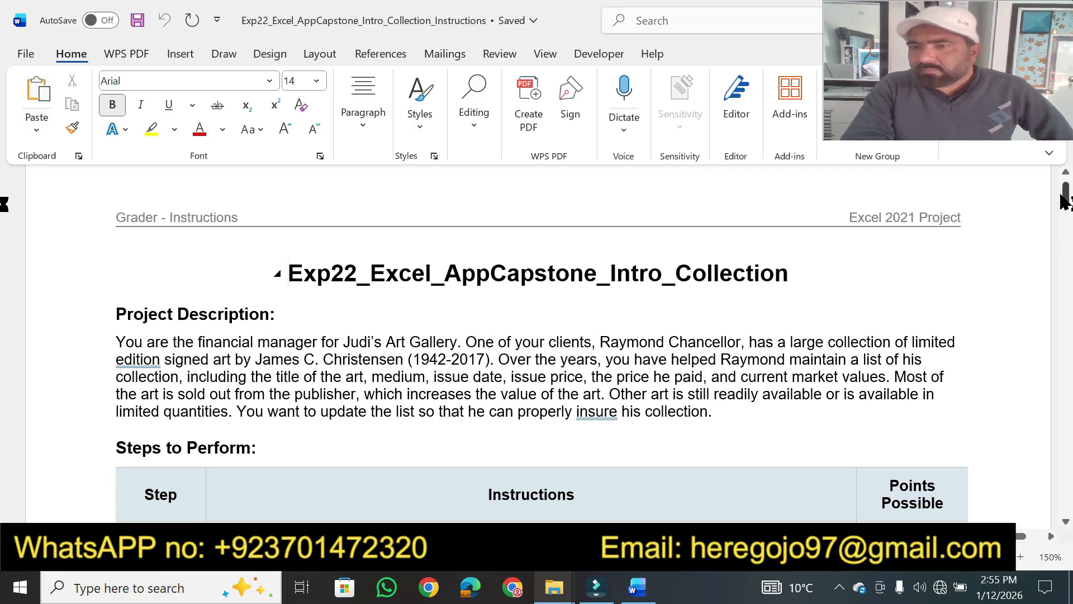
Set the document title Exp22_Excel_AppCapstone_Intro_Collection to font size 22 and highlight it in yellow
mouse_move(1066, 201)
left_mouse_down()
mouse_move(1065, 190)
mouse_move(1067, 201)
left_mouse_up()
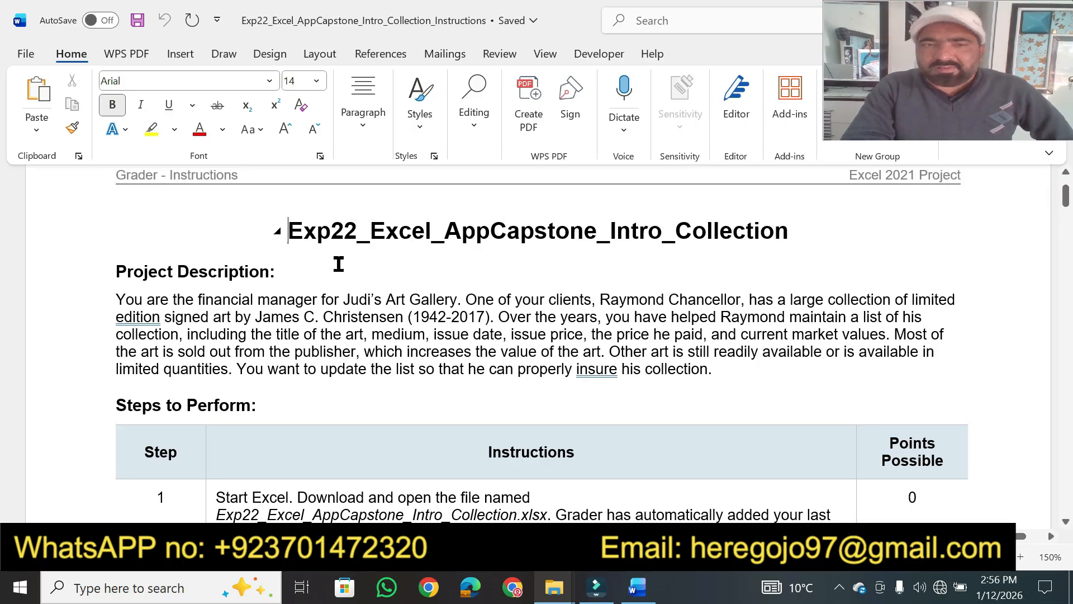
left_click_drag(288, 231, 492, 218)
left_click_drag(601, 222, 771, 228)
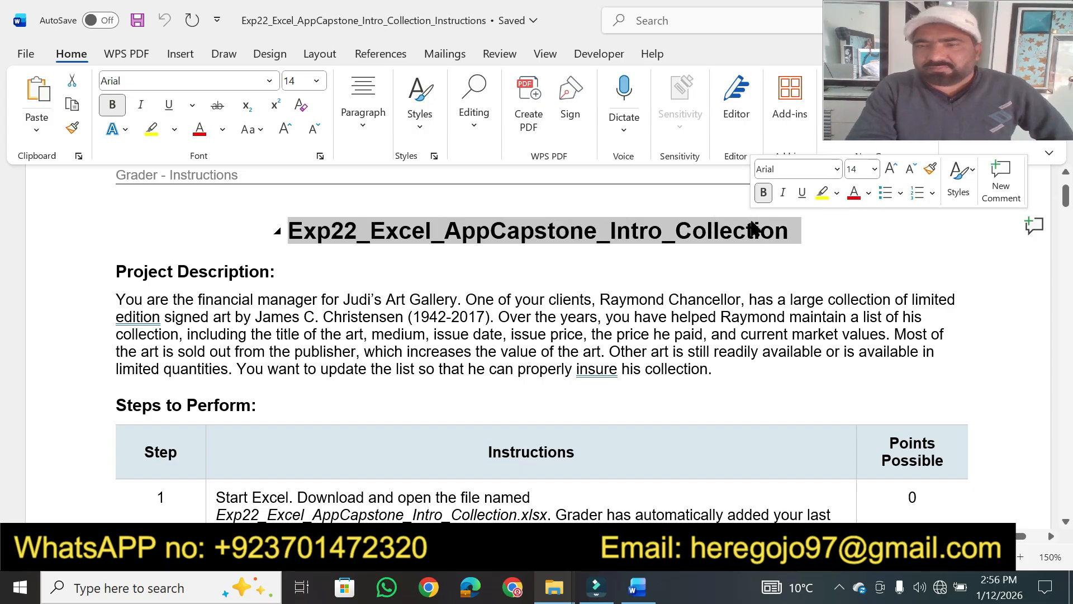
left_click(876, 169)
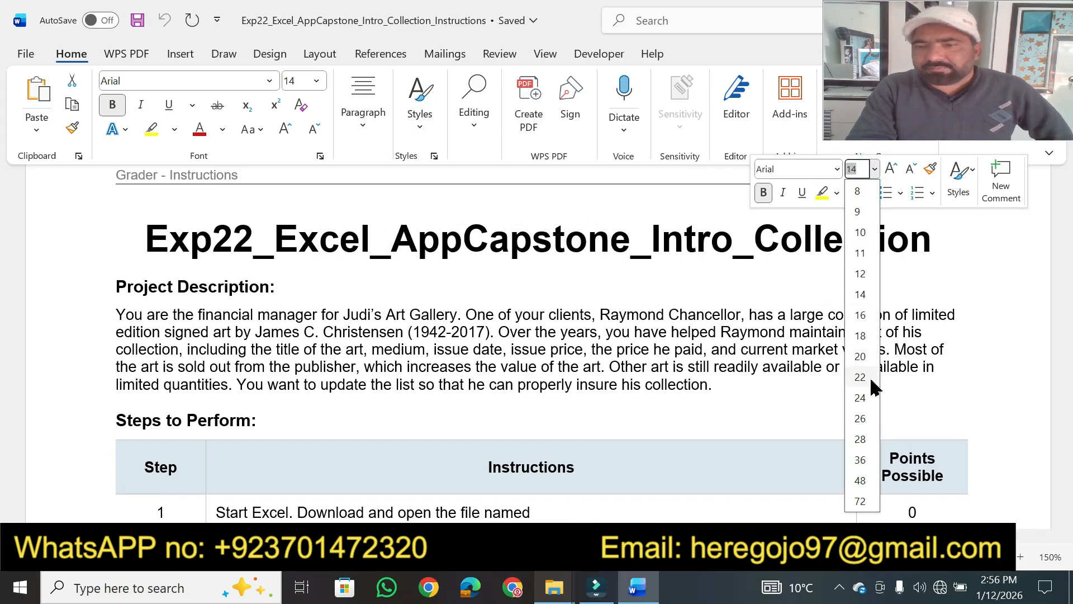
left_click(860, 377)
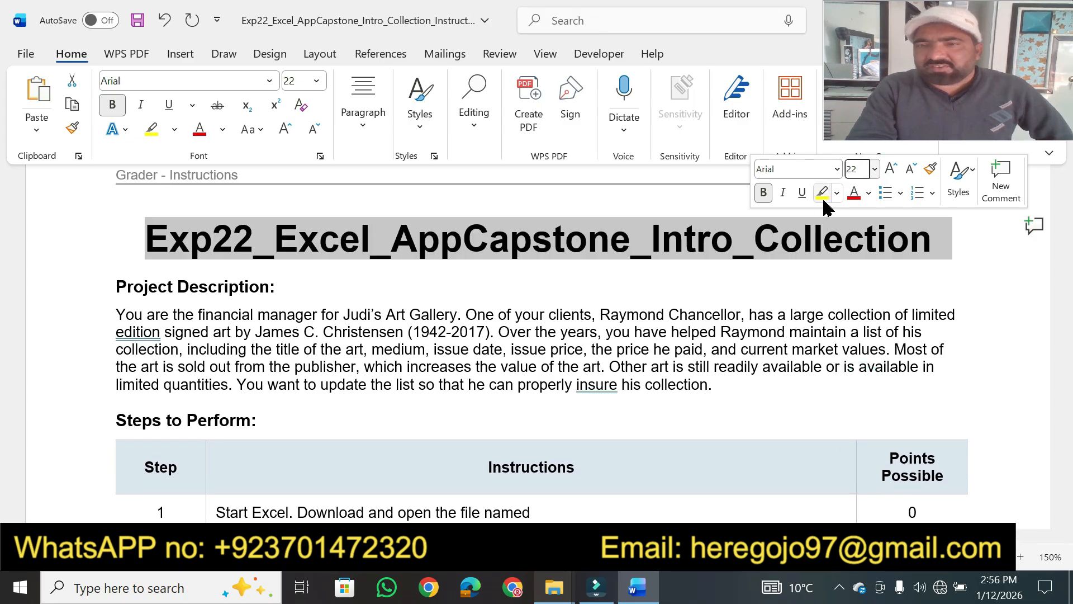
left_click(822, 194)
Set the "Project Description:" heading to font size 16 and highlight it in yellow
left_click_drag(280, 285, 115, 287)
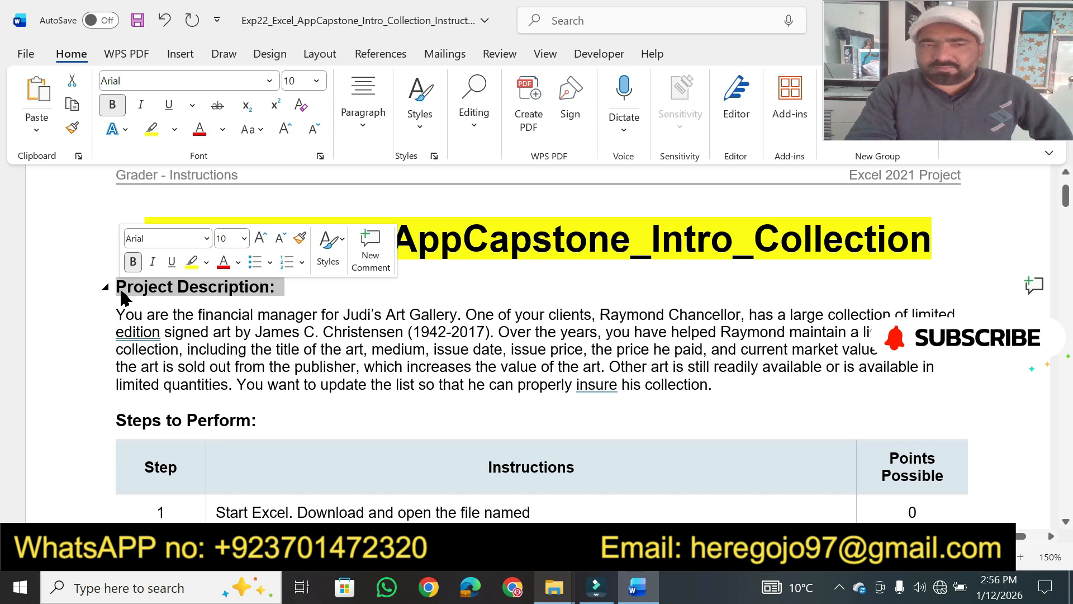
left_click(245, 239)
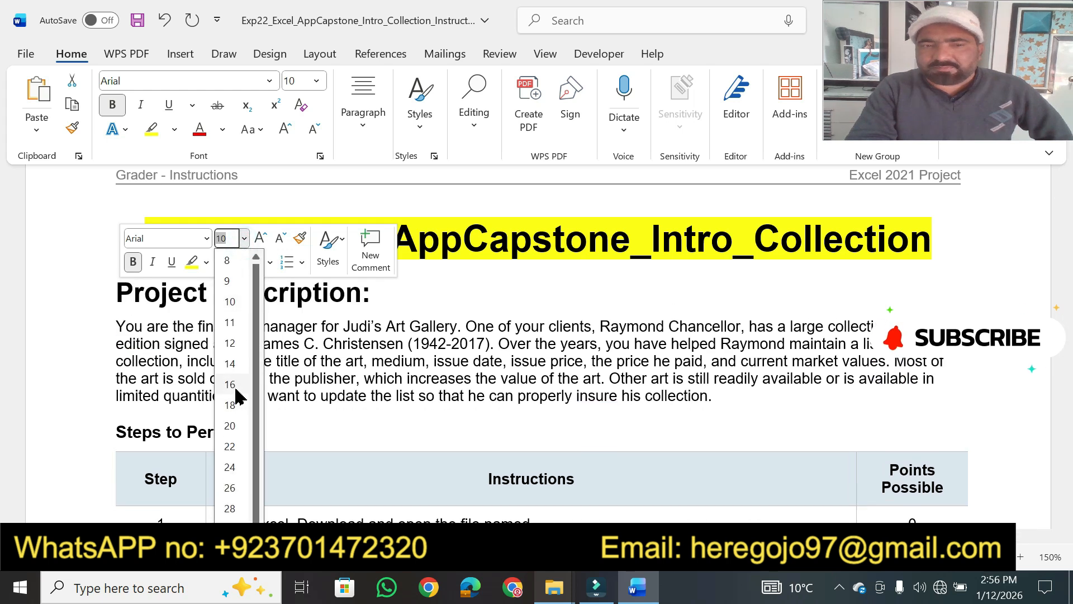
left_click(235, 390)
left_click(191, 262)
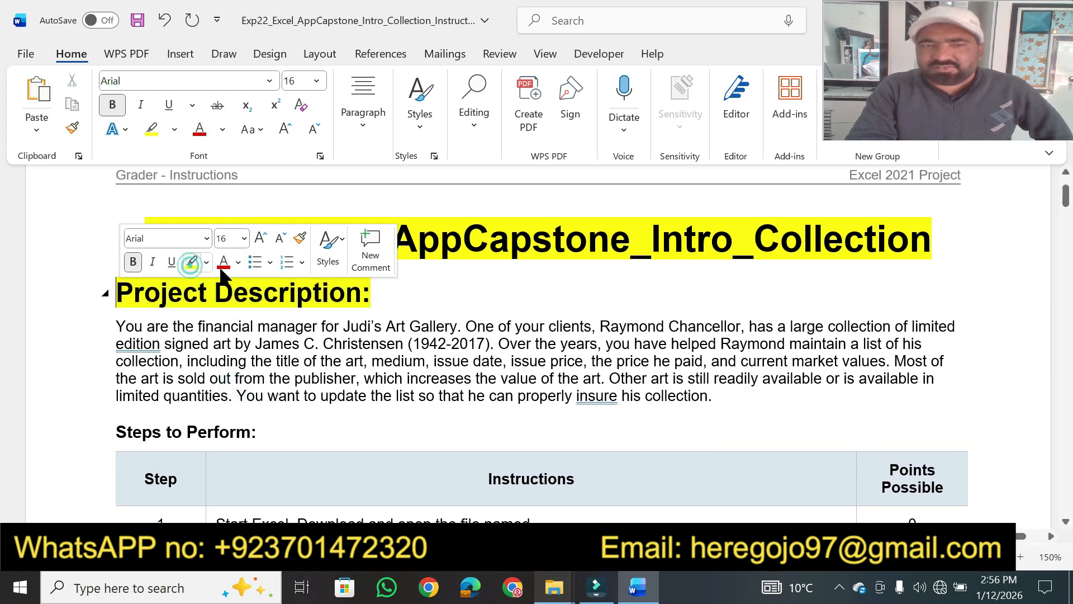
left_click(399, 296)
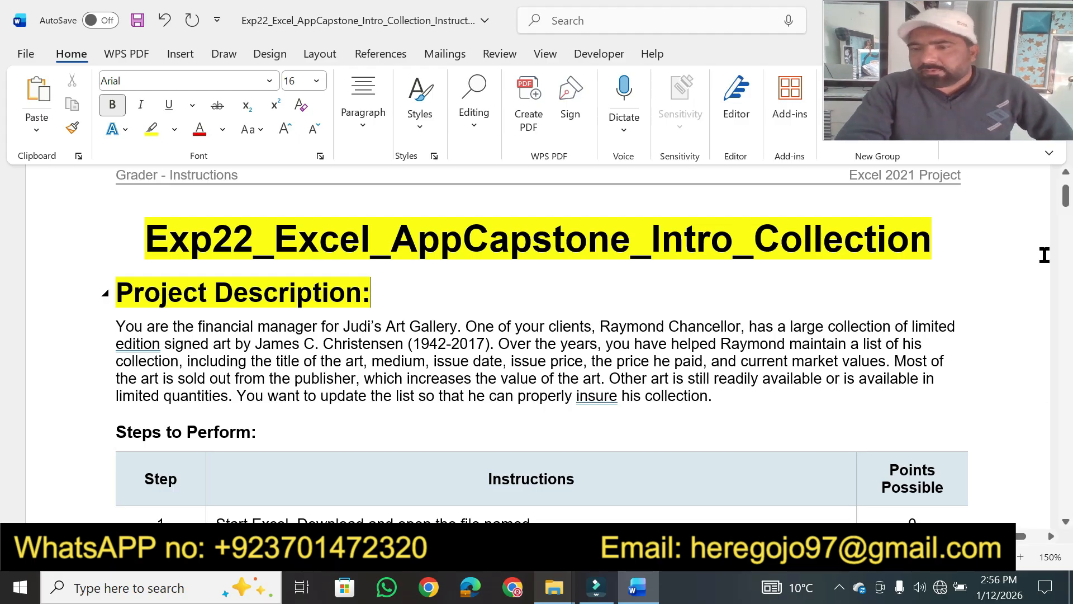
Highlight the whole step 36 instruction at the end of the steps table in yellow
left_click_drag(1068, 204, 1069, 453)
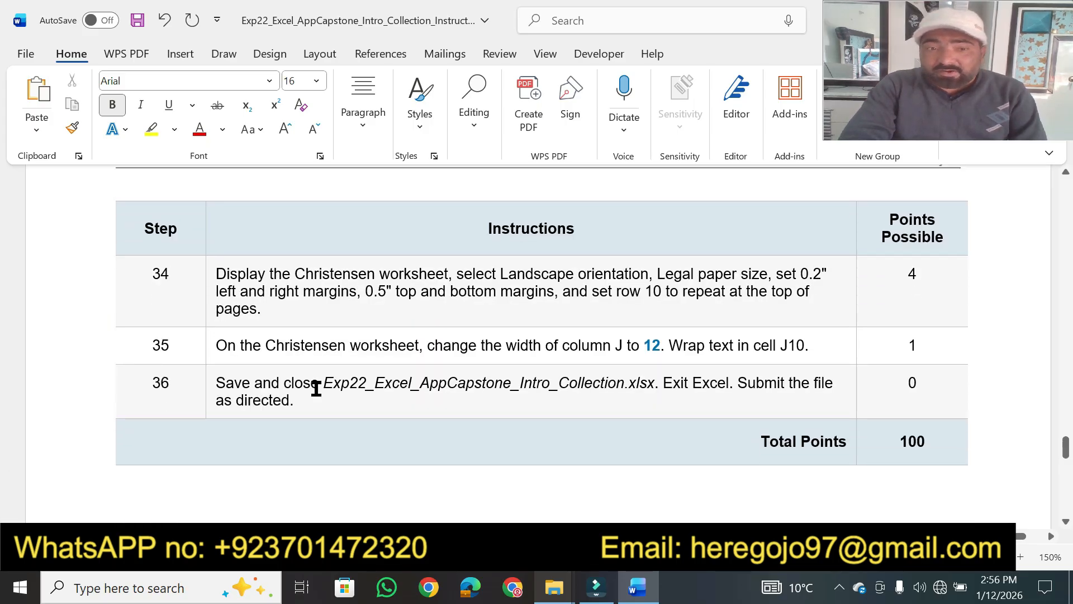
left_click_drag(305, 408, 223, 391)
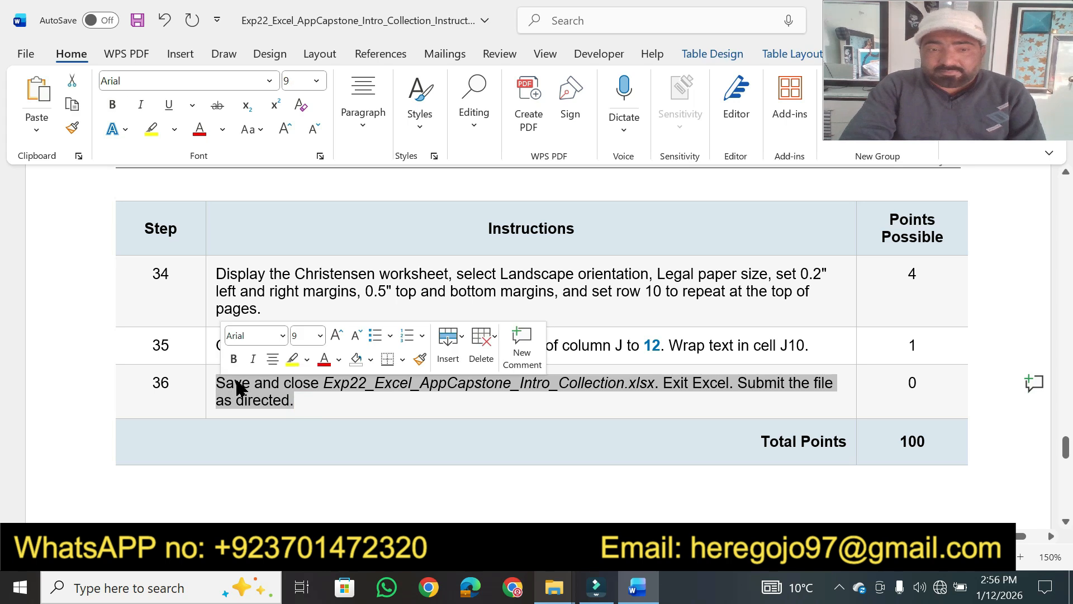
left_click(292, 360)
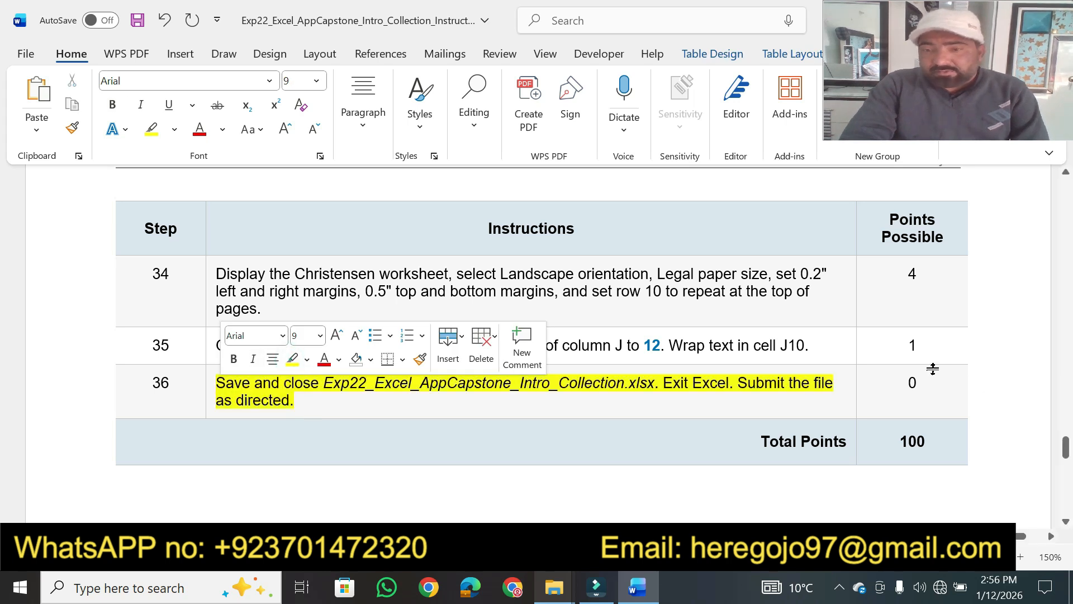
Highlight in yellow "financial manager for Judi's Art Gallery", the phrase from "clients" through the artist's years, and the client's name with "maintain a list of his"
left_click_drag(1068, 453, 1068, 201)
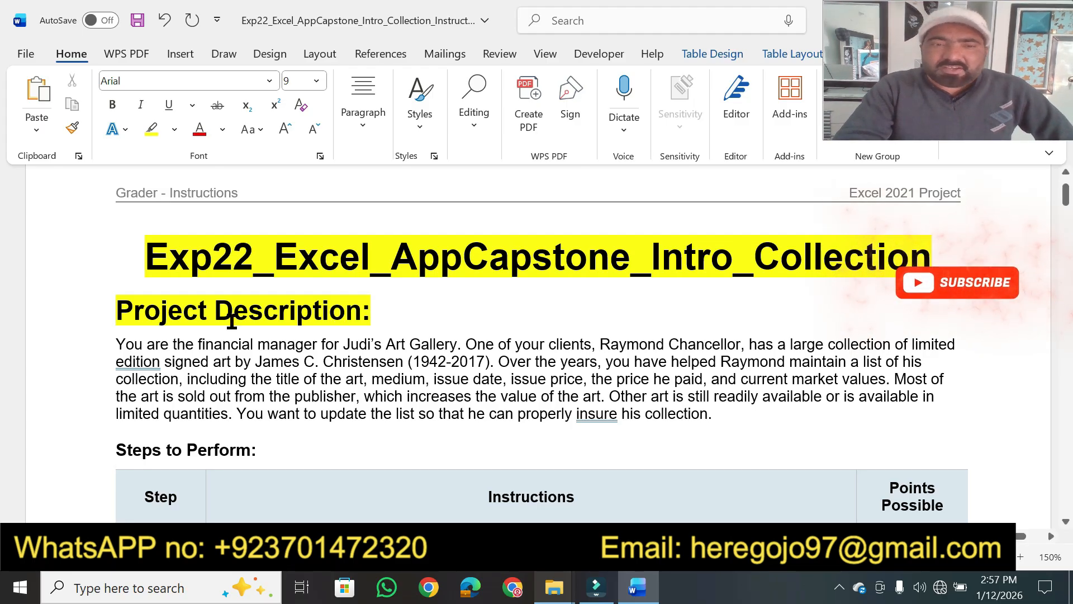
left_click(151, 129)
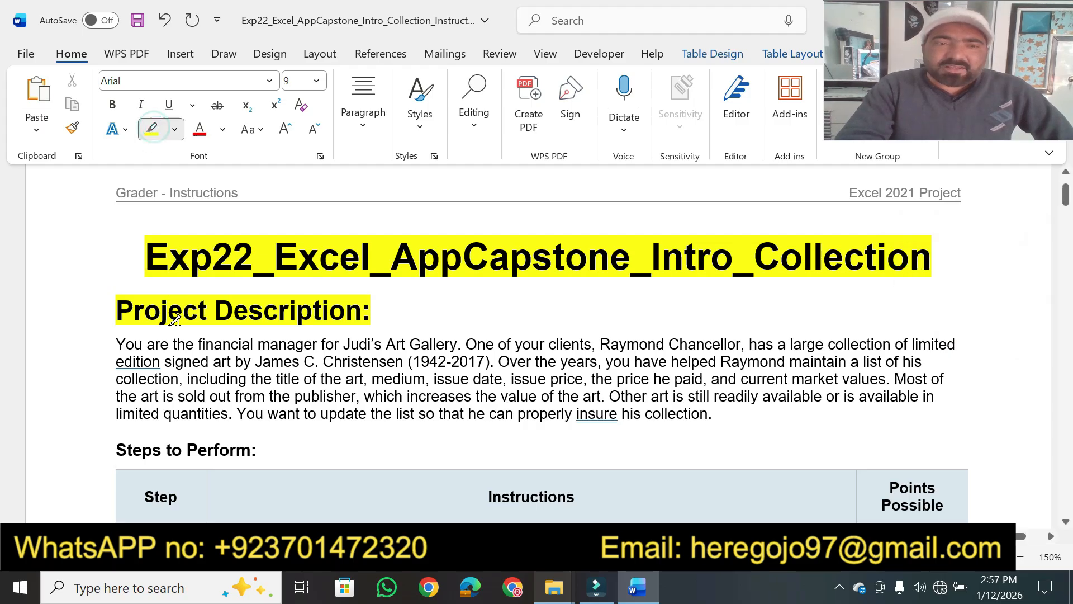
left_click_drag(196, 339, 458, 339)
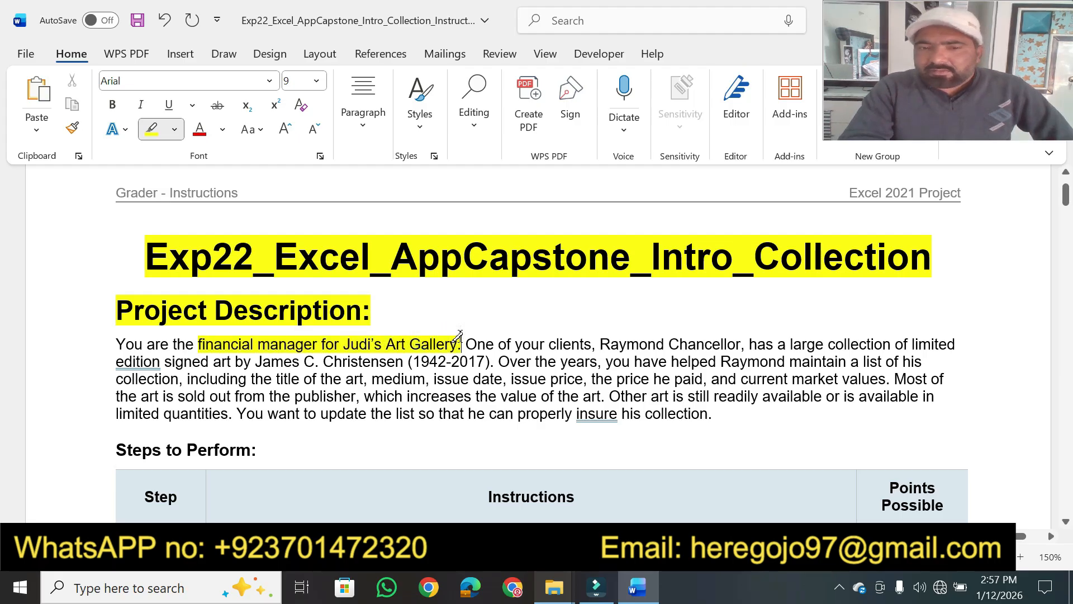
left_click_drag(549, 346, 957, 337)
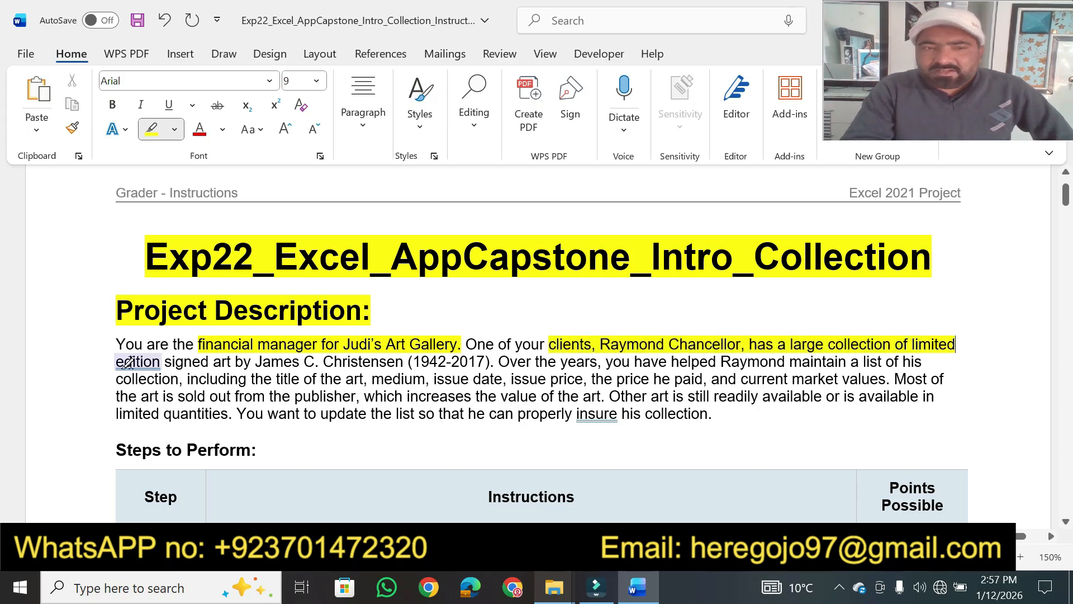
mouse_move(117, 362)
left_mouse_down()
mouse_move(545, 362)
mouse_move(494, 363)
left_mouse_up()
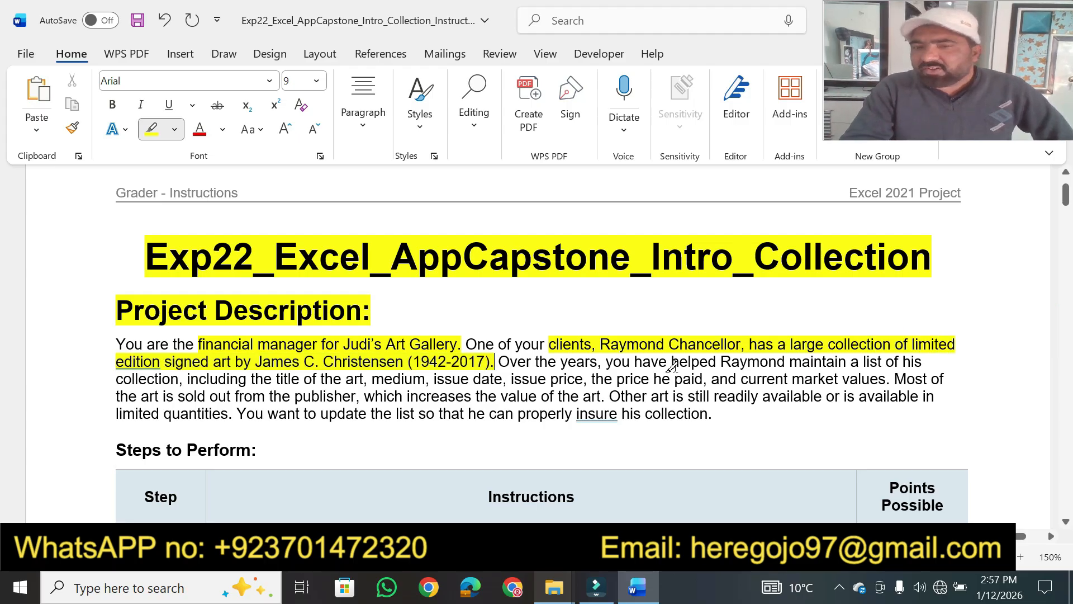
left_click_drag(718, 366, 930, 367)
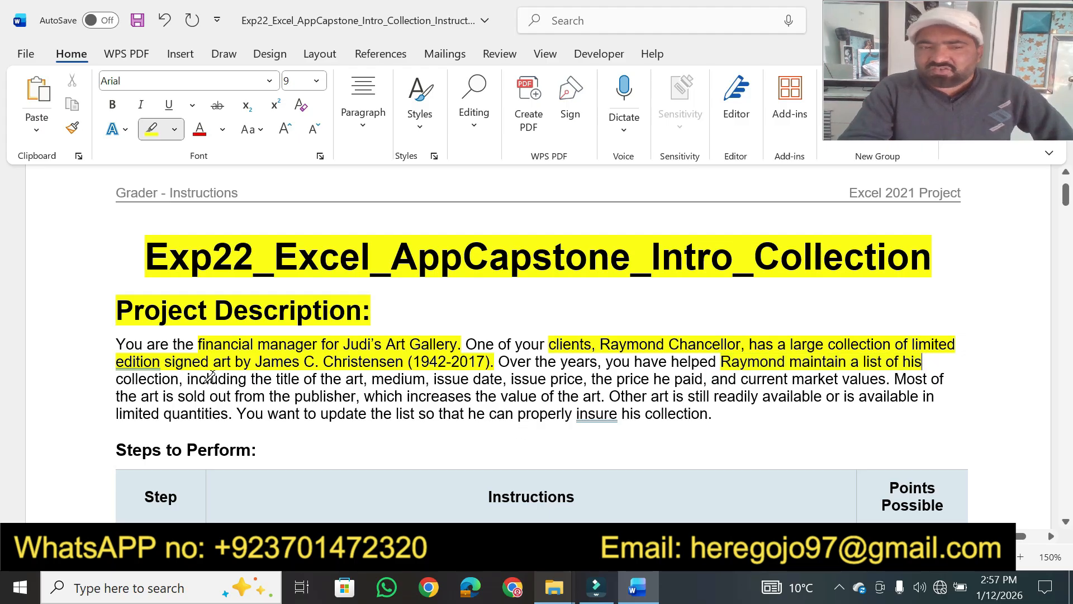
Highlight the fields from "title of the art" to "current market values", "sold out from the publisher", "value of the art", "quantities" and "can properly insure his collection"
mouse_move(272, 379)
left_mouse_down()
mouse_move(931, 379)
mouse_move(893, 379)
left_mouse_up()
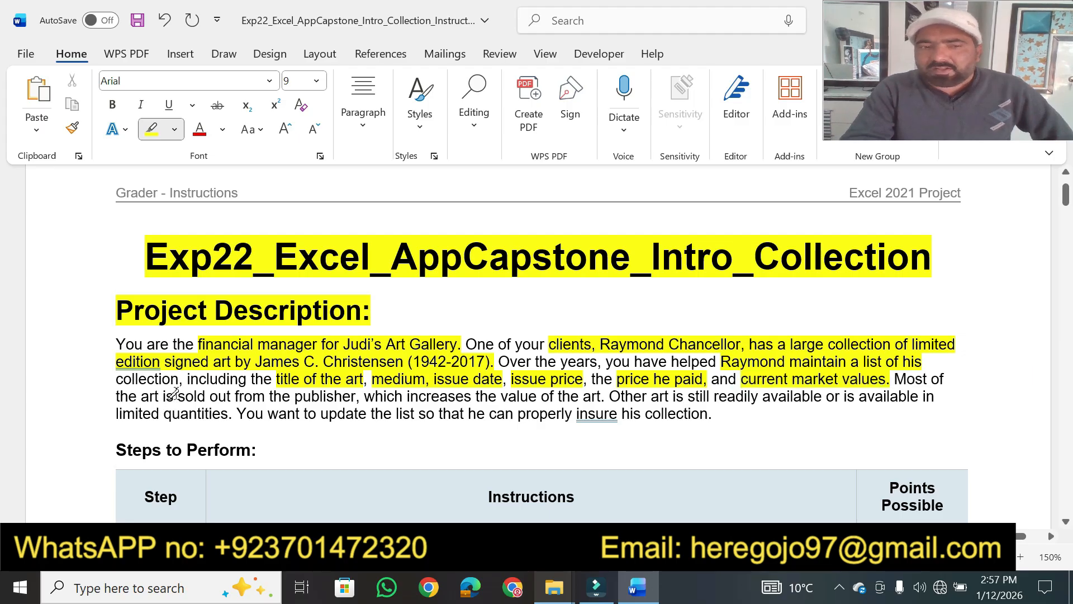
left_click_drag(180, 395, 371, 398)
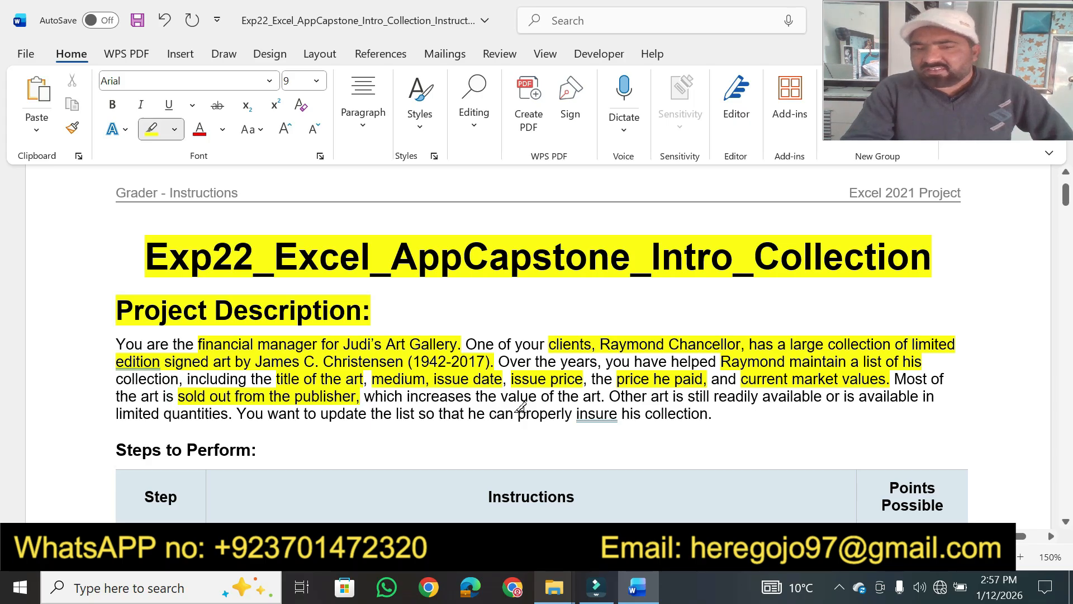
left_click_drag(501, 397, 600, 396)
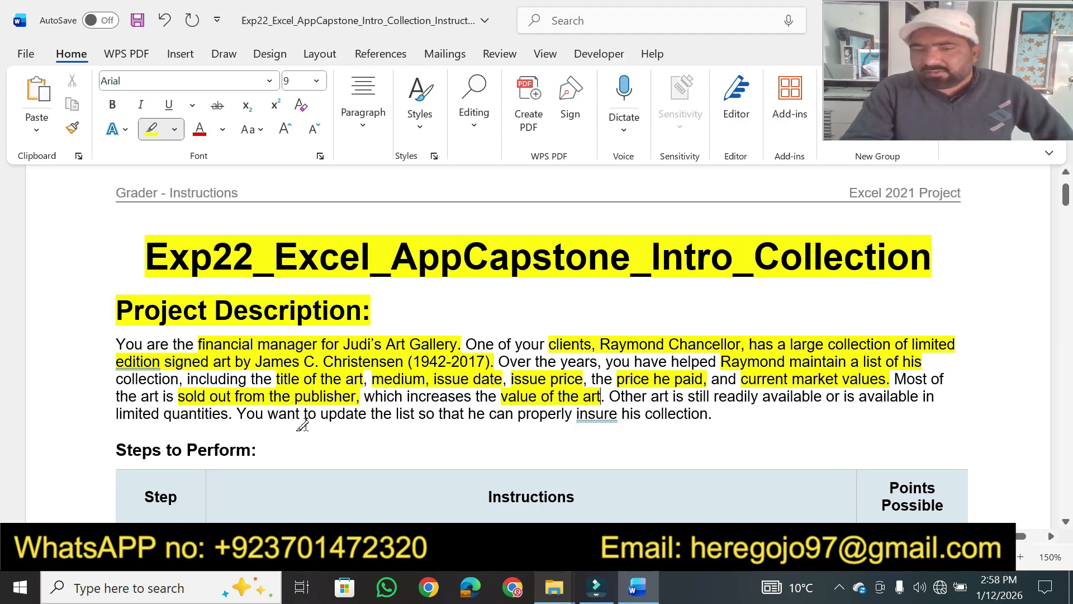
left_click_drag(163, 417, 226, 417)
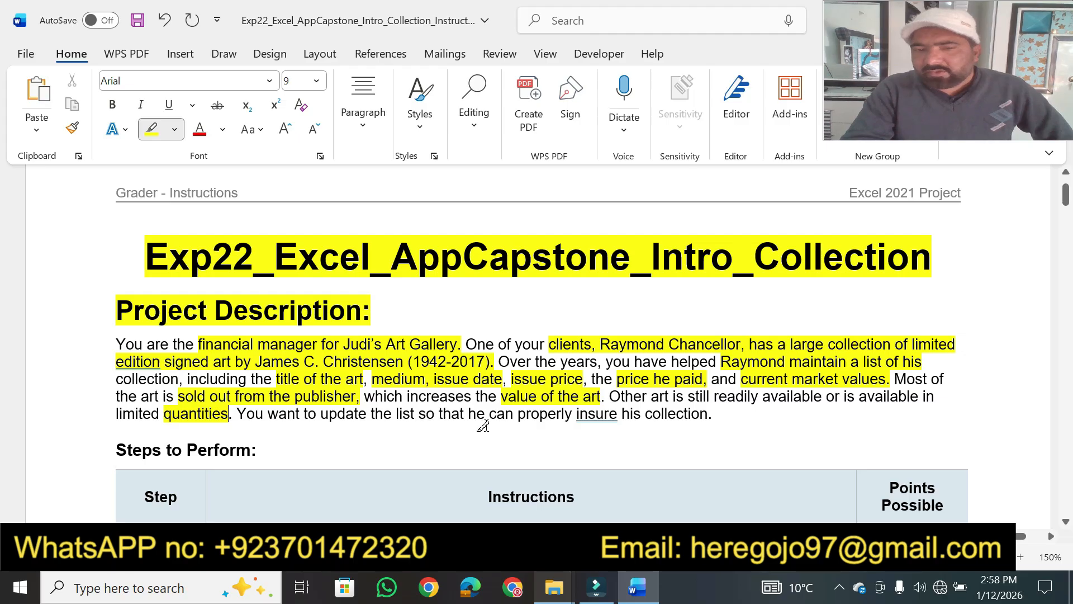
left_click_drag(488, 416, 714, 417)
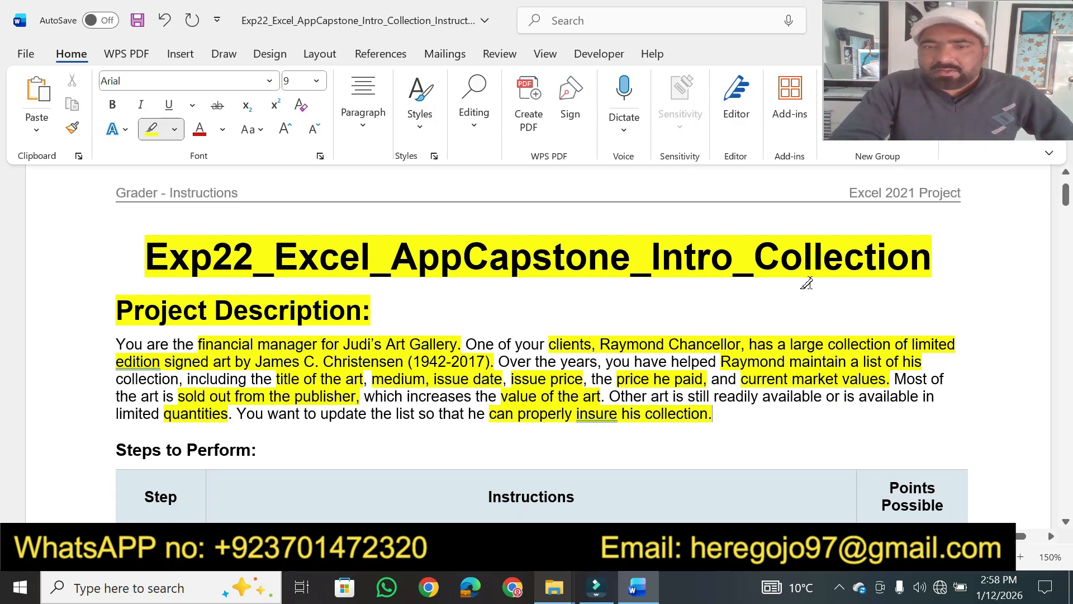
Highlight the "Steps to Perform:" heading, the "Instructions" column header and the step 1 instruction text in yellow
left_click(1066, 522)
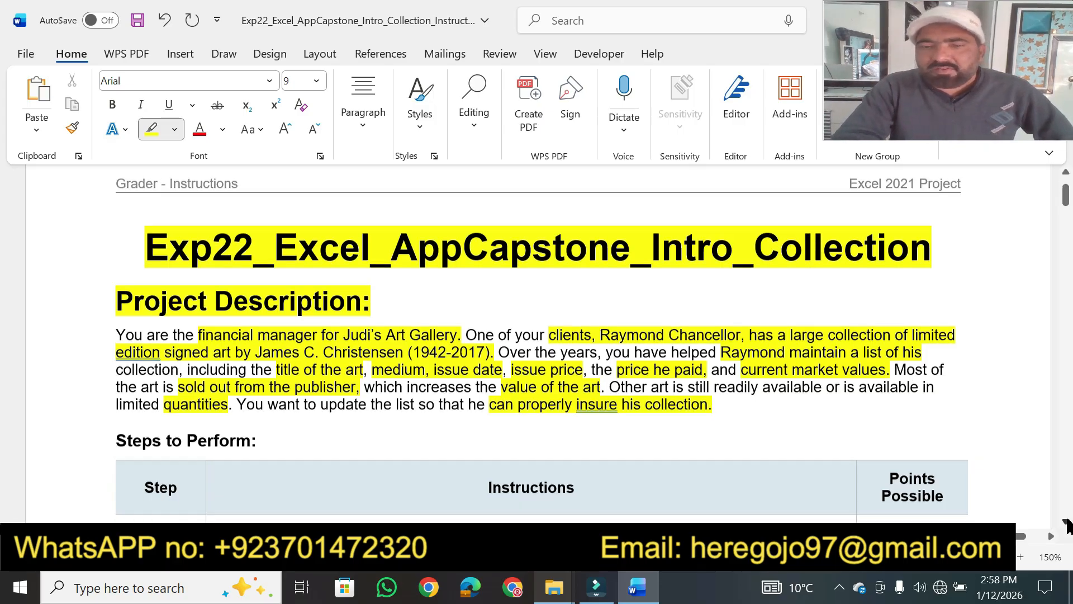
left_click(1067, 521)
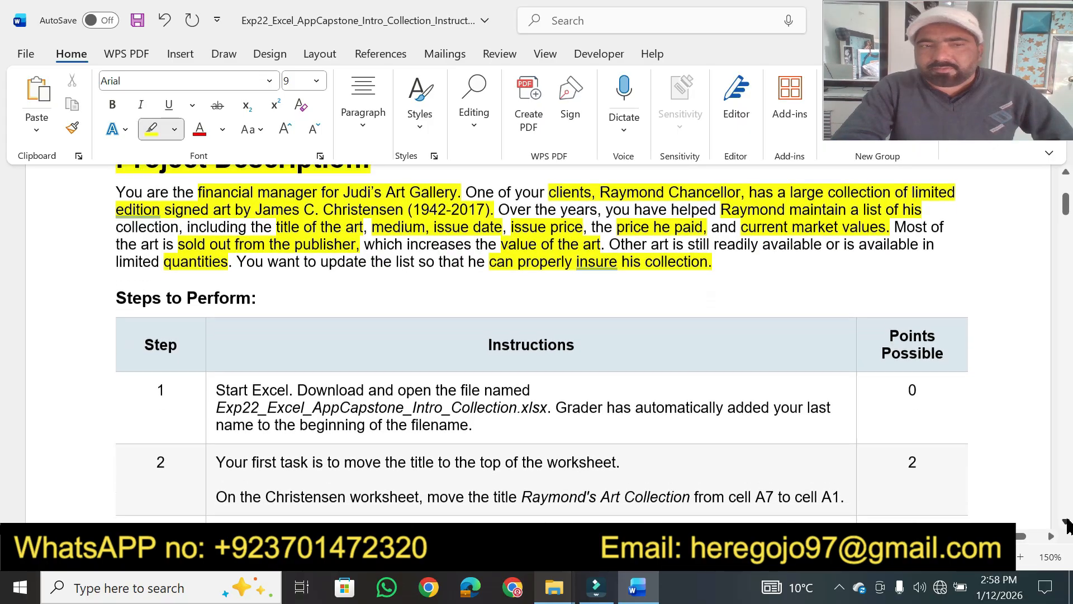
left_click(1067, 521)
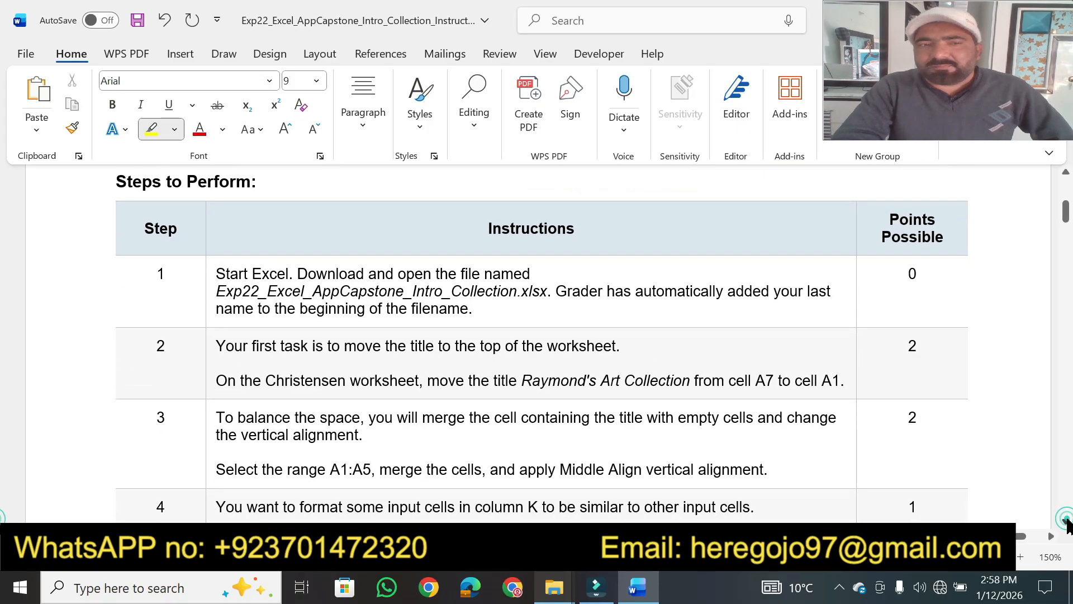
triple_click(260, 179)
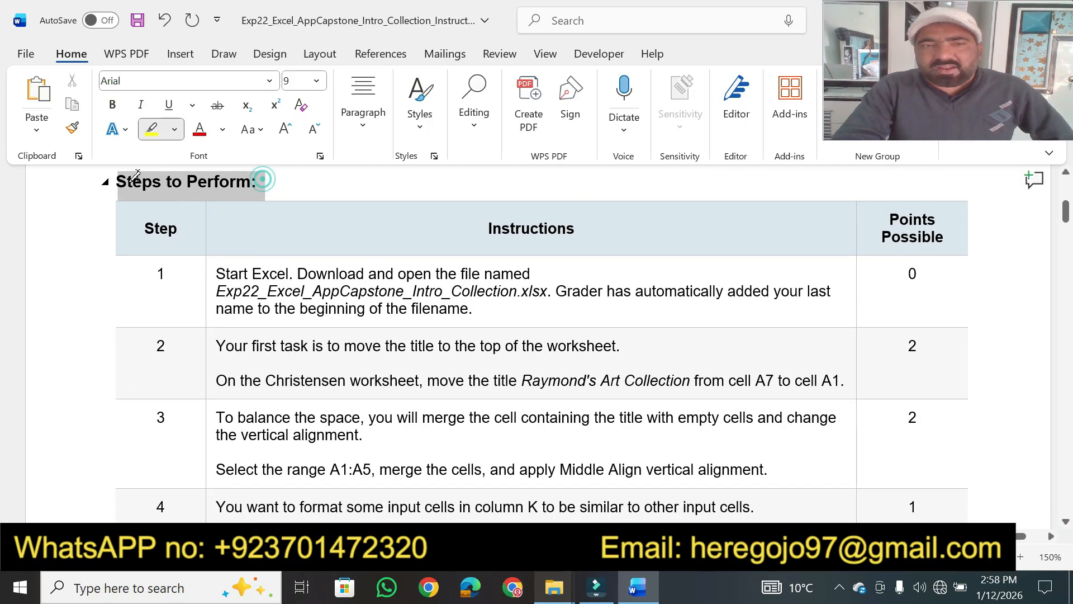
left_click_drag(581, 226, 487, 228)
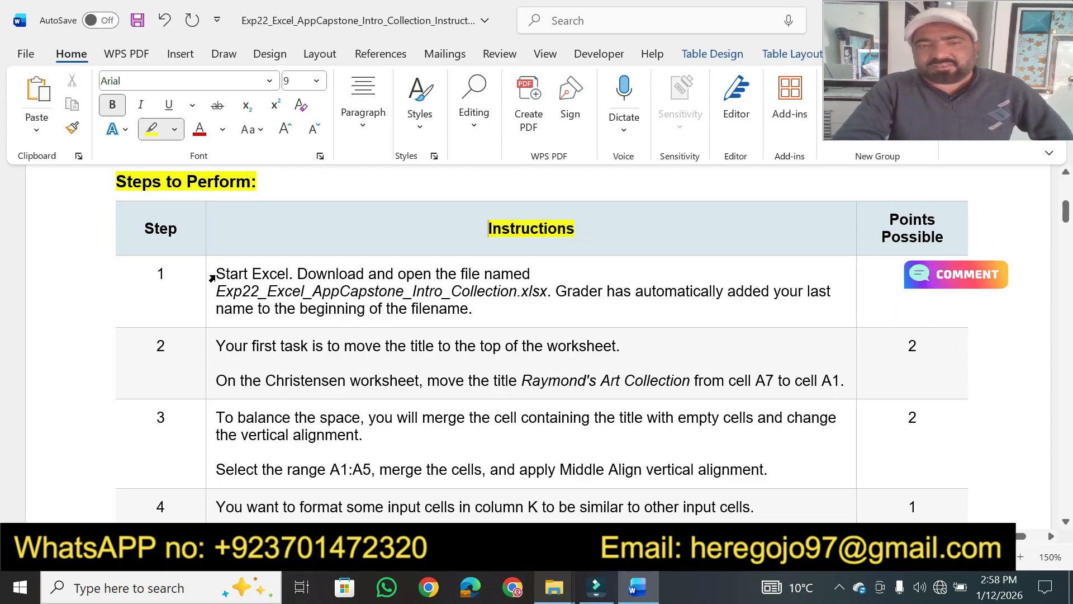
mouse_move(219, 275)
left_mouse_down()
mouse_move(523, 273)
mouse_move(284, 307)
mouse_move(228, 307)
mouse_move(214, 295)
left_mouse_up()
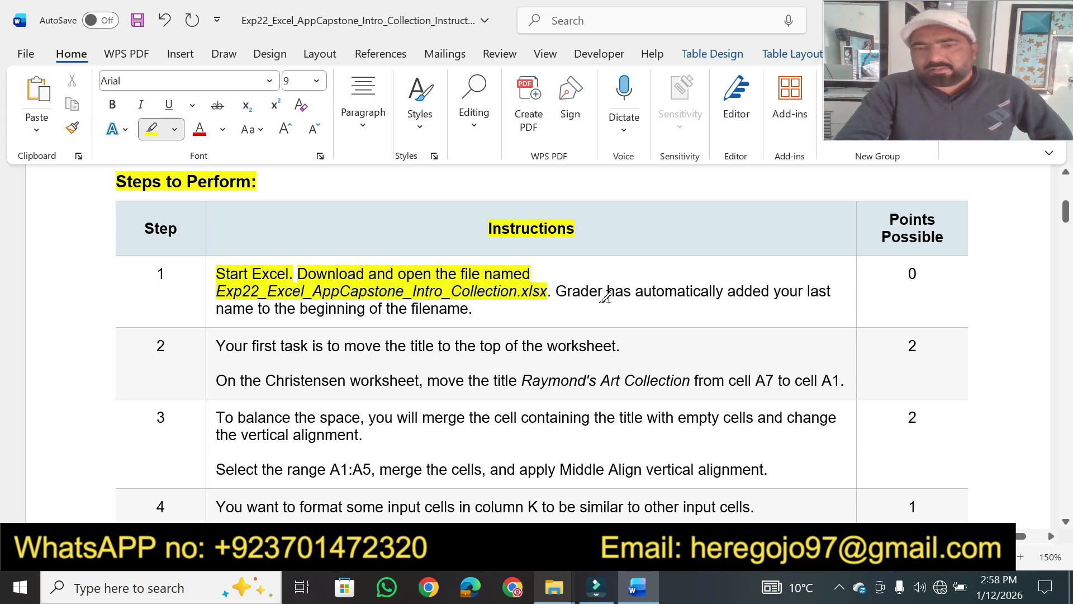
left_click_drag(559, 292, 562, 306)
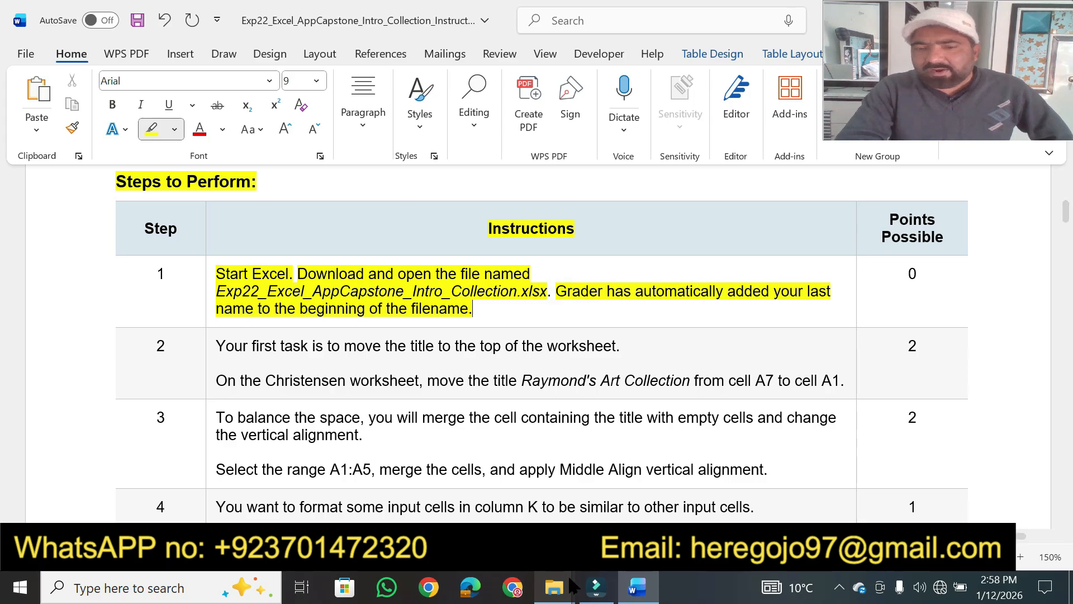
Open the Exp22_Excel_AppCapstone_Intro_Collection workbook in Excel from its project folder and enable editing
mouse_move(559, 587)
left_click(648, 486)
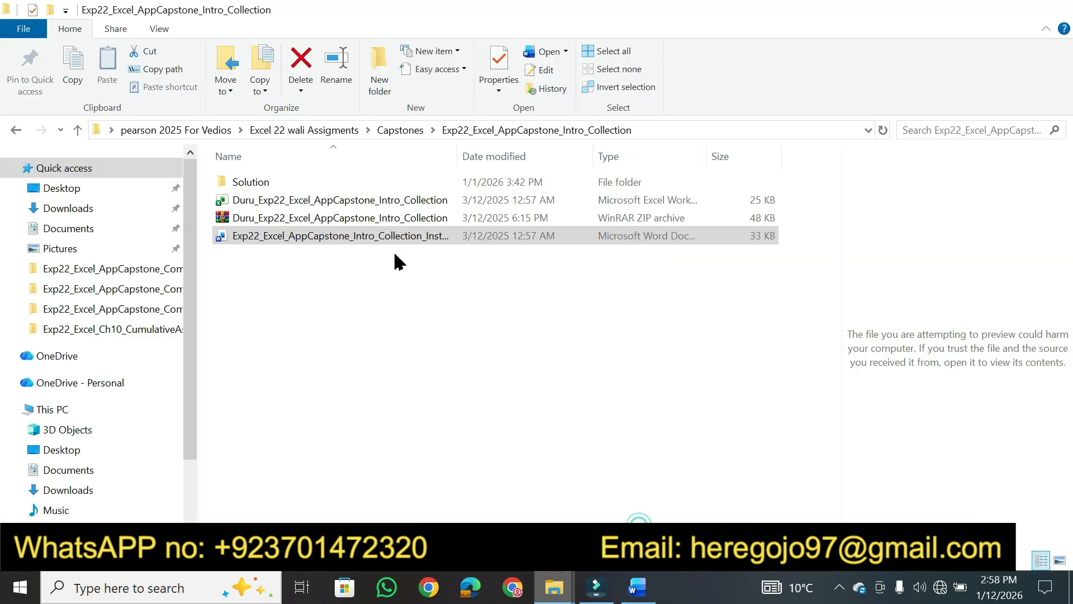
double_click(337, 201)
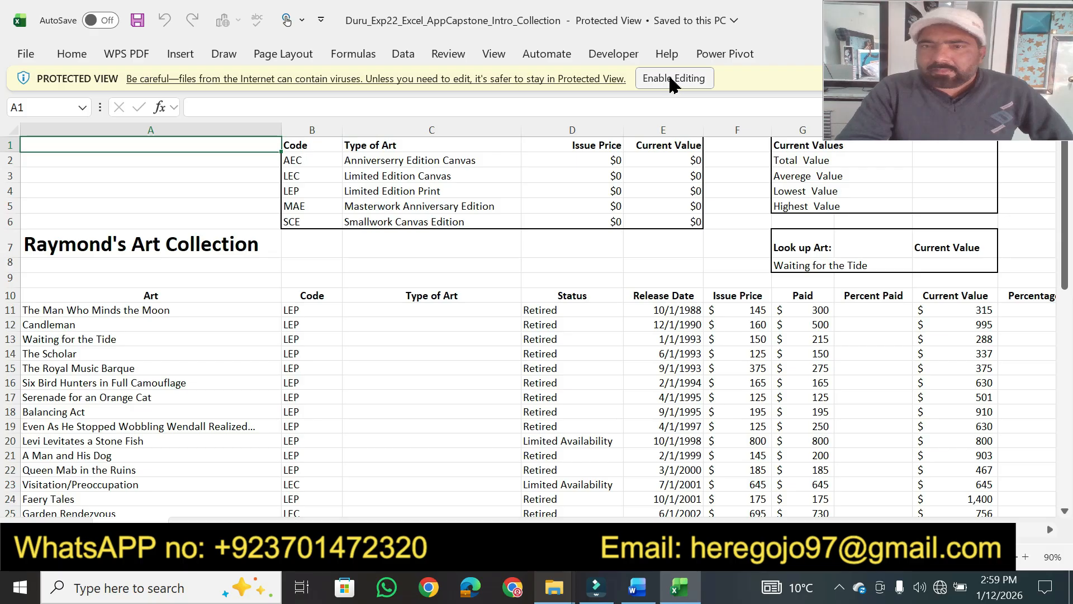
left_click(671, 79)
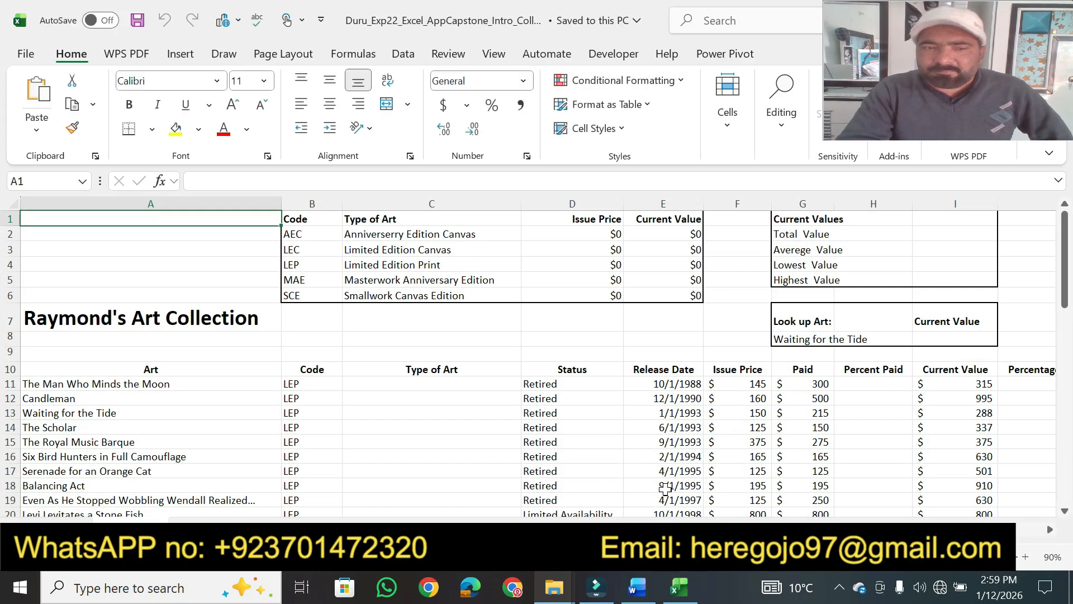
In the Word instructions, highlight step 2 from "first task is to move the title" through the sentence about moving it from cell A7 to A1
left_click(639, 590)
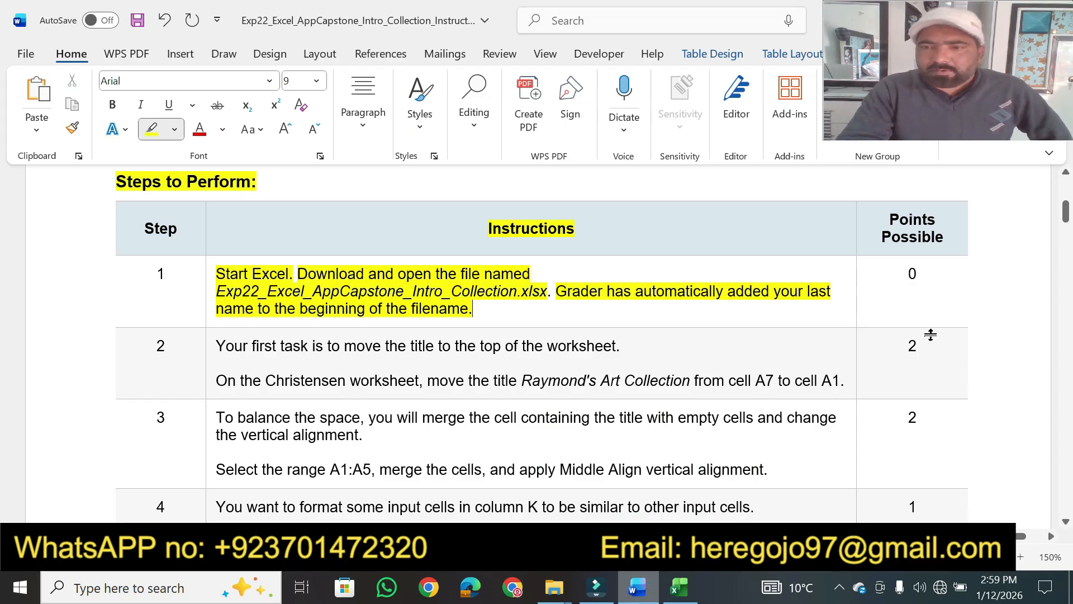
scroll(1069, 529, "down", 3)
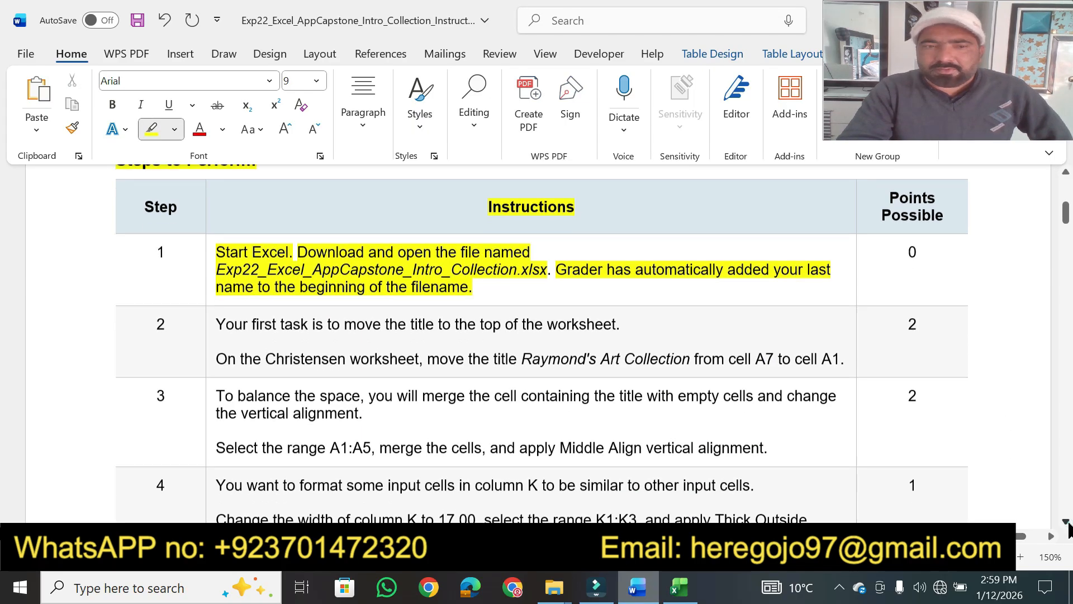
scroll(1069, 528, "down", 1)
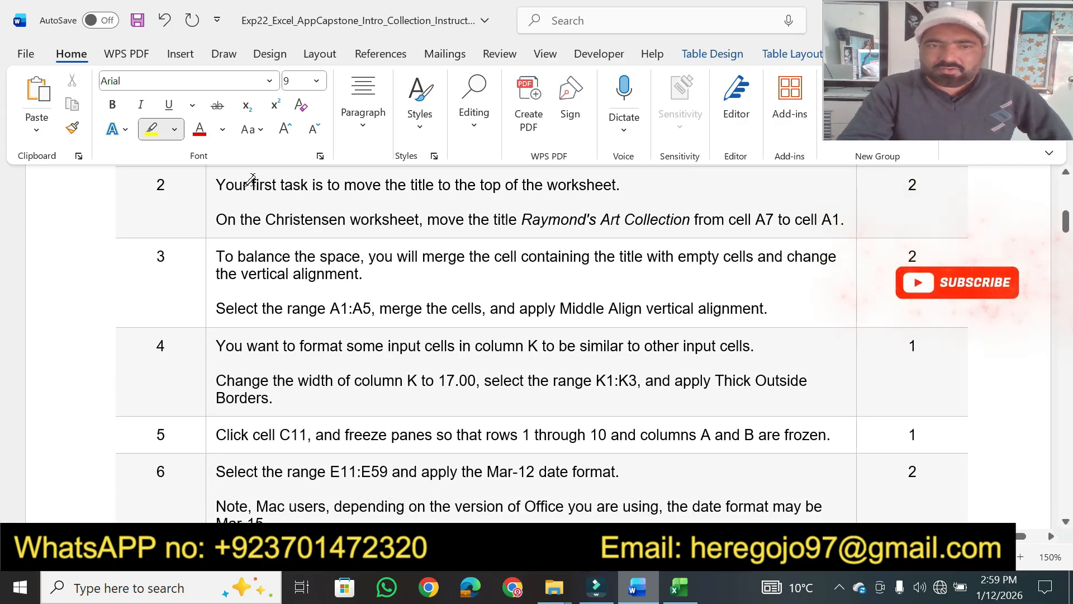
left_click_drag(252, 185, 326, 180)
left_click_drag(383, 178, 601, 178)
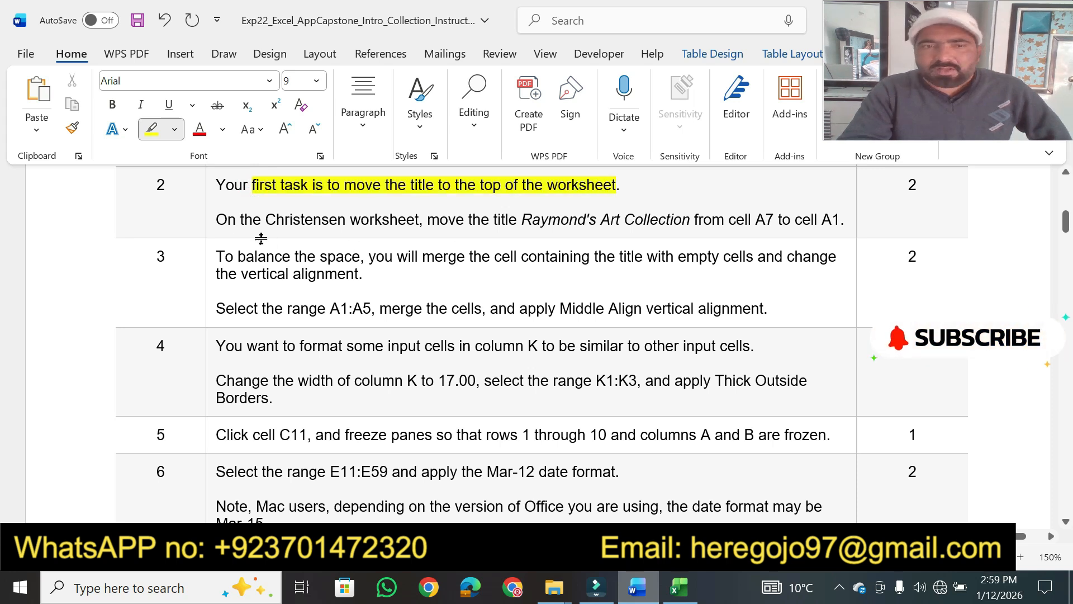
left_click_drag(218, 219, 840, 218)
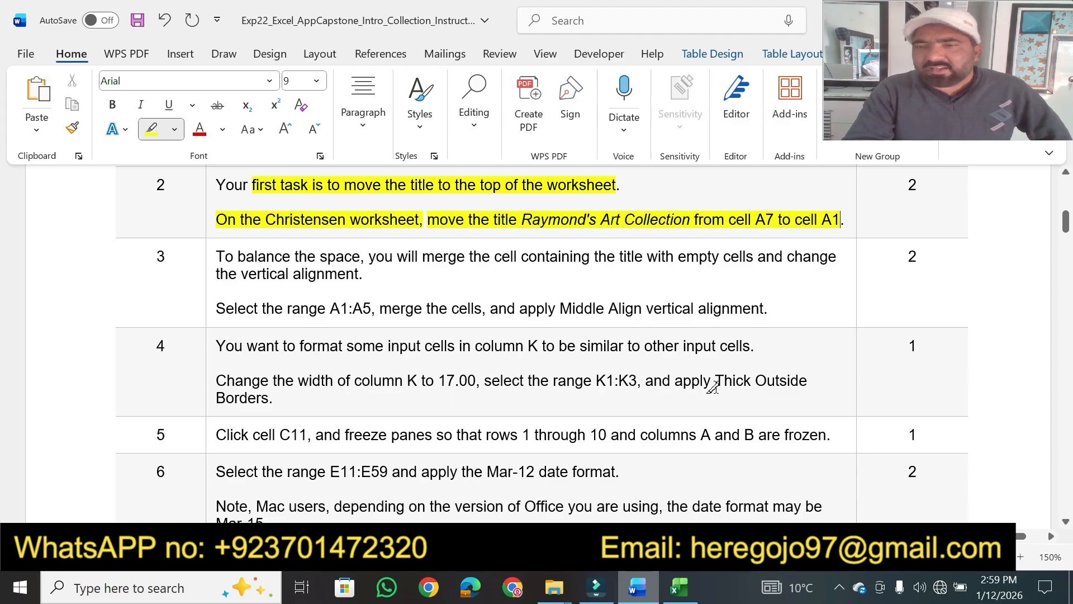
In the Excel workbook, move the collection title from cell A7 to cell A1
left_click(679, 588)
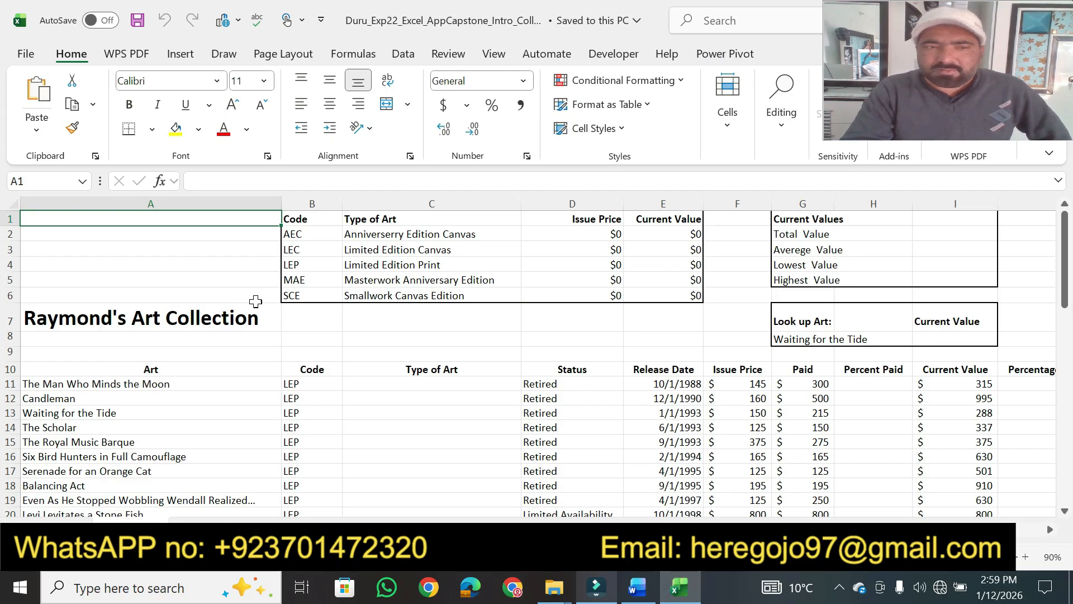
left_click(152, 320)
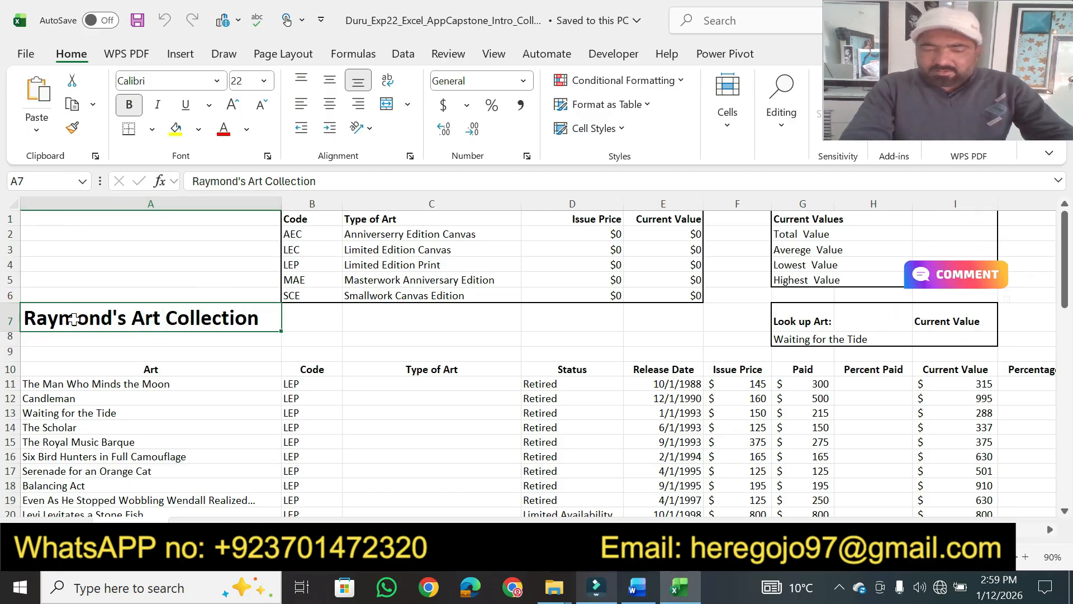
key("ctrl+c")
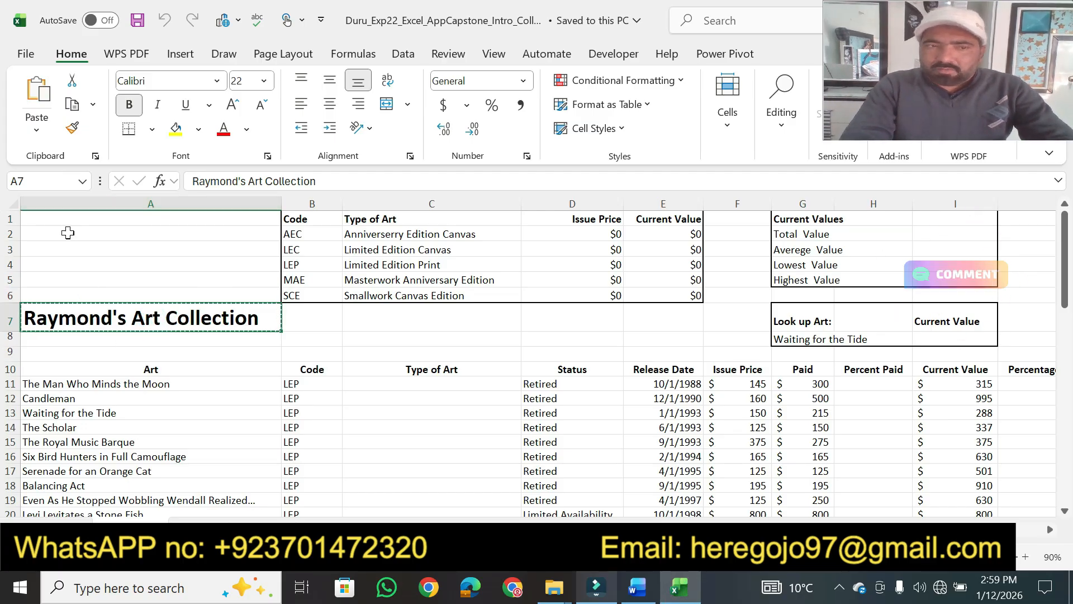
left_click(62, 221)
key("ctrl+v")
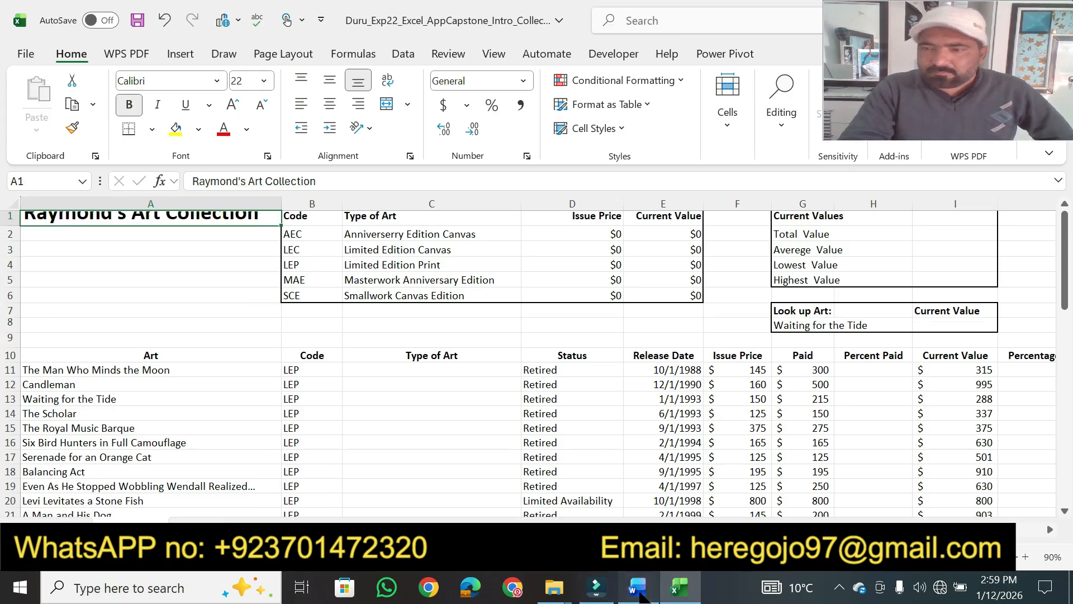
In Word, highlight step 2's points value and step 3's phrases on balancing the space, merging the title cell, "vertical alignment" and "Select the range A1:A5"
left_click(640, 584)
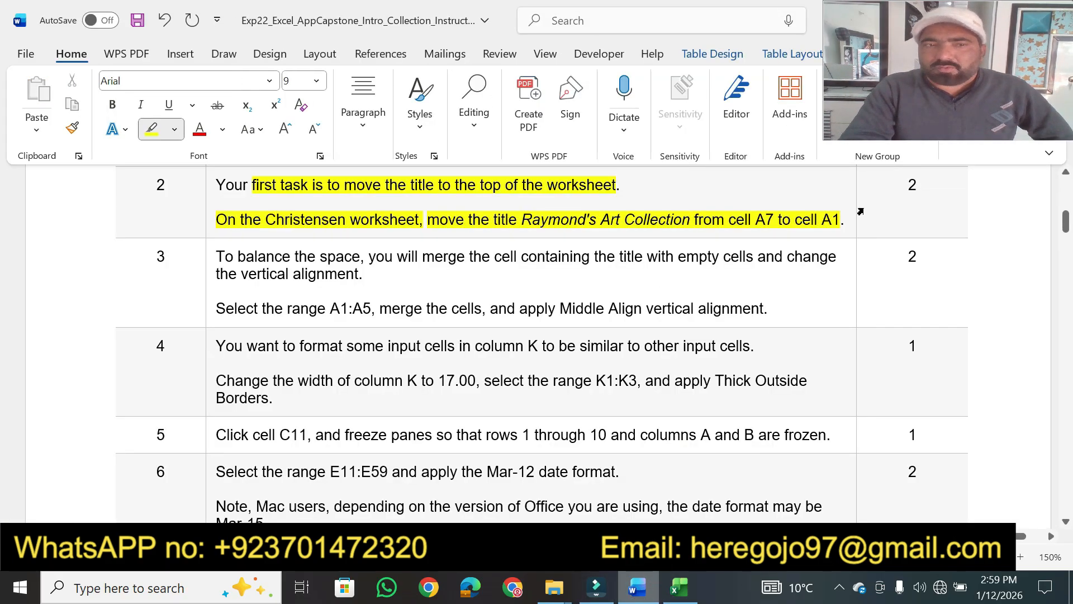
left_click(923, 188)
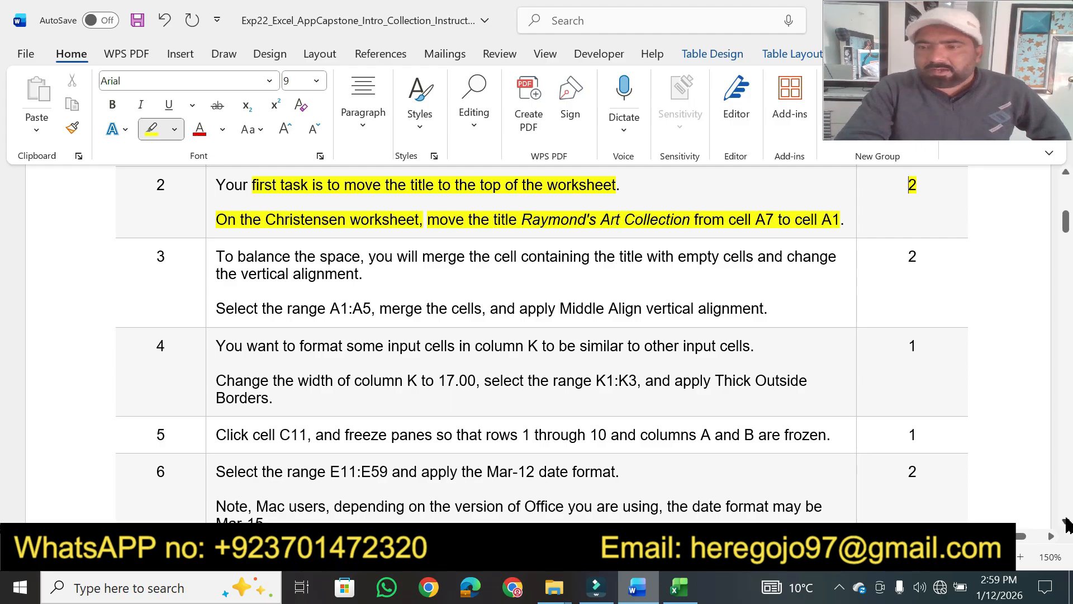
left_click(1066, 522)
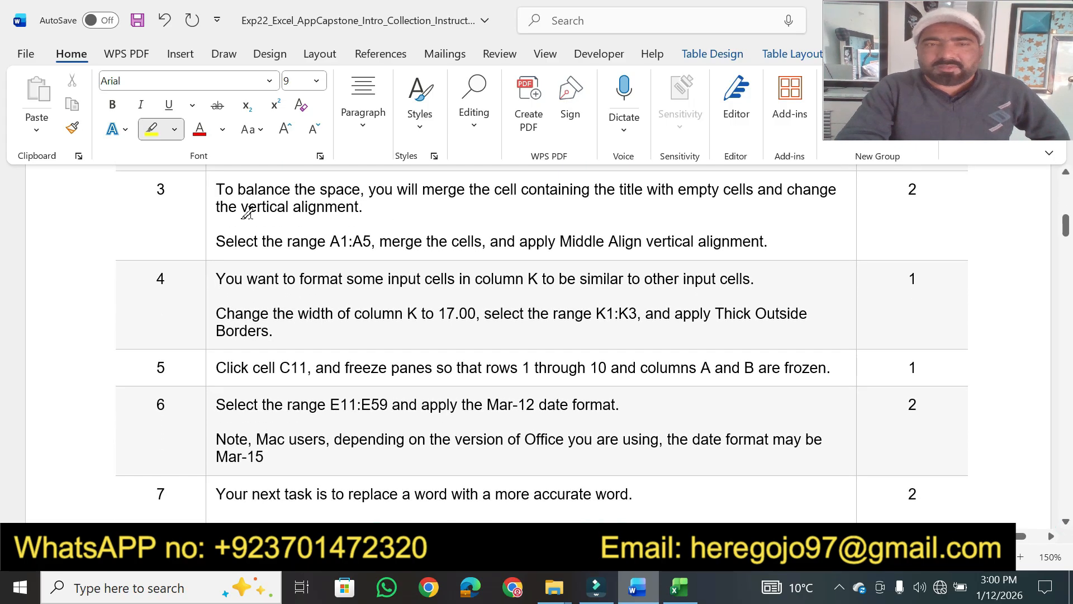
mouse_move(238, 189)
left_mouse_down()
mouse_move(605, 180)
mouse_move(754, 189)
left_mouse_up()
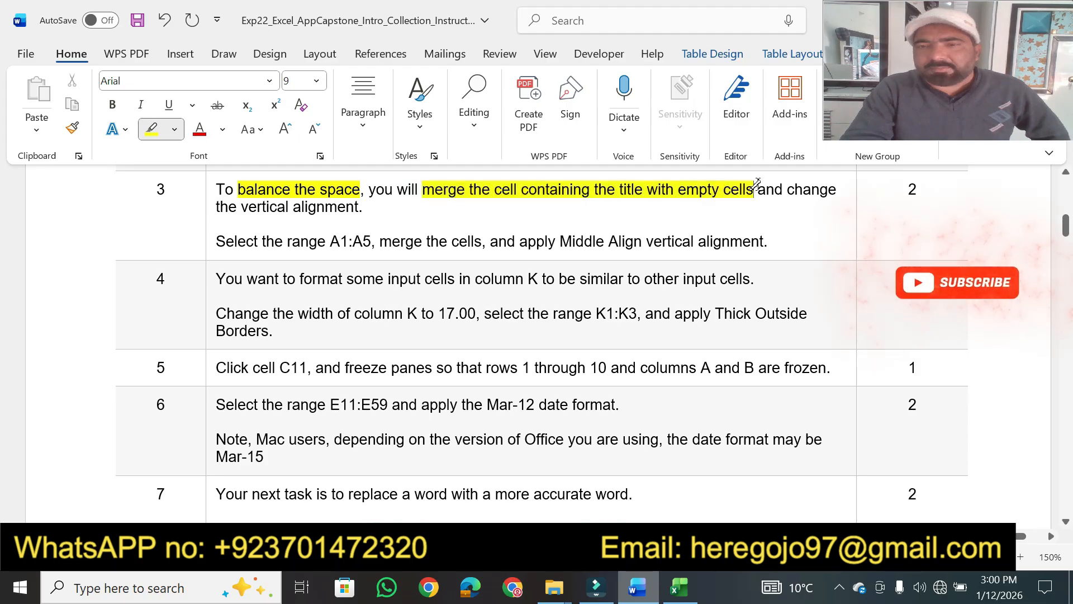
left_click_drag(241, 207, 359, 207)
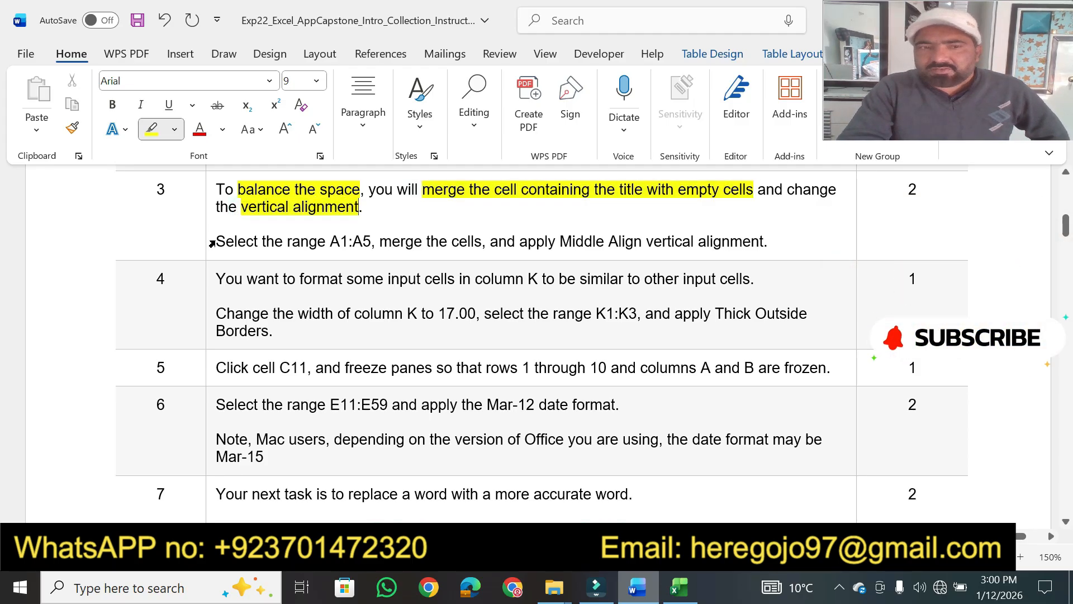
left_click_drag(218, 241, 371, 241)
Merge the range A1:A5 in Excel without centering, and highlight "merge the cells" in the Word instructions
key("alt+Tab")
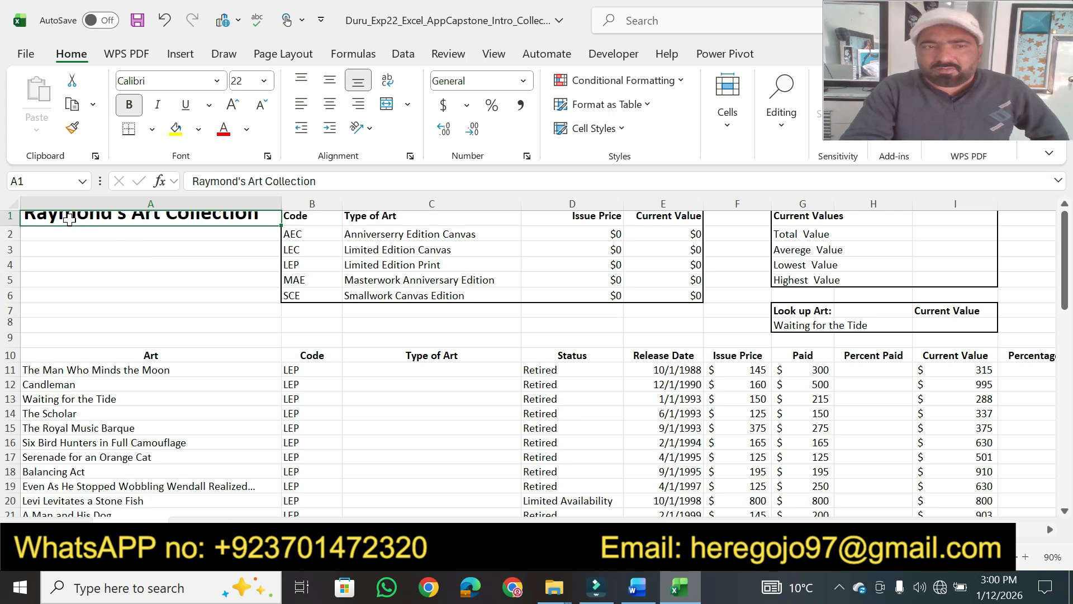
left_click_drag(68, 217, 105, 274)
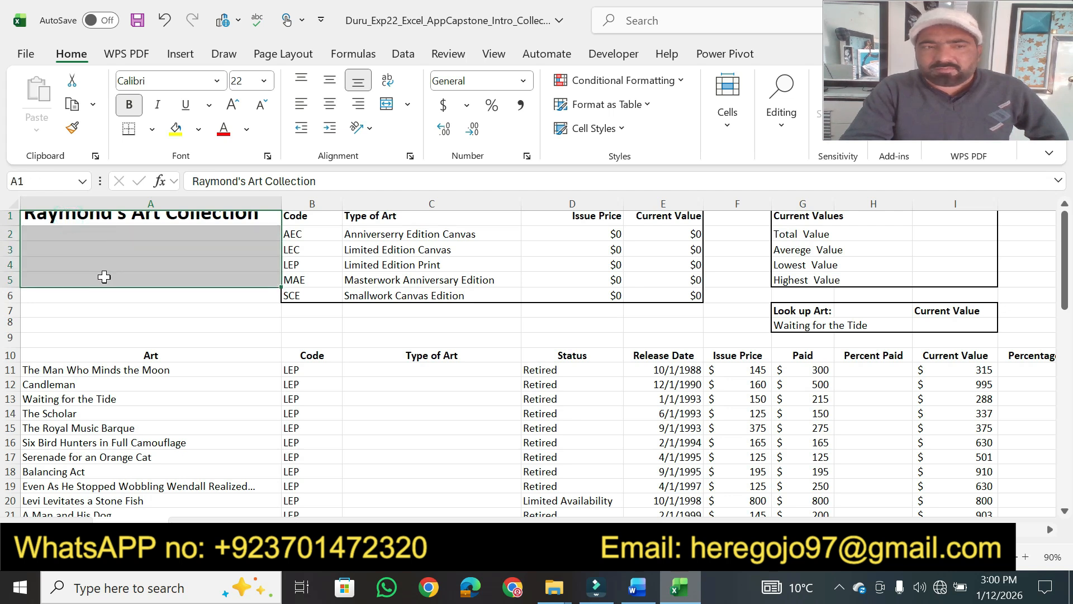
left_click(637, 587)
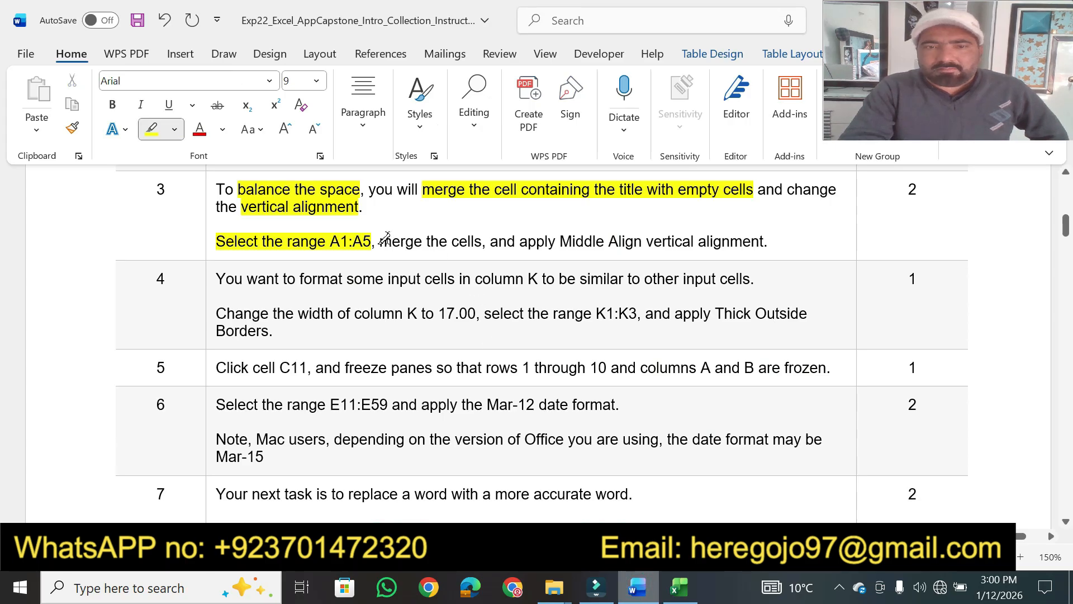
left_click_drag(380, 241, 482, 241)
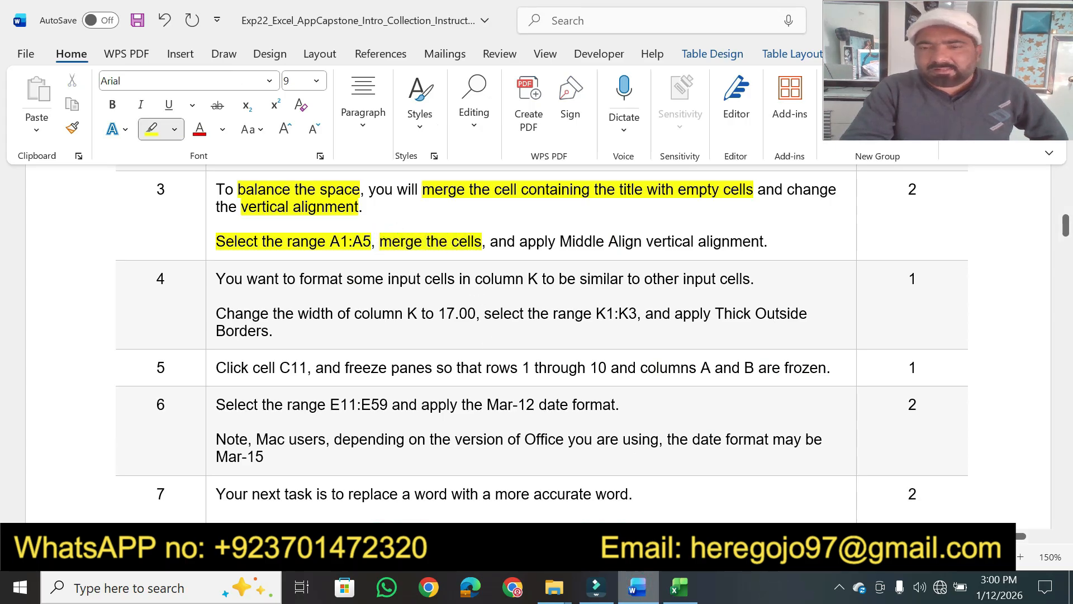
left_click(679, 587)
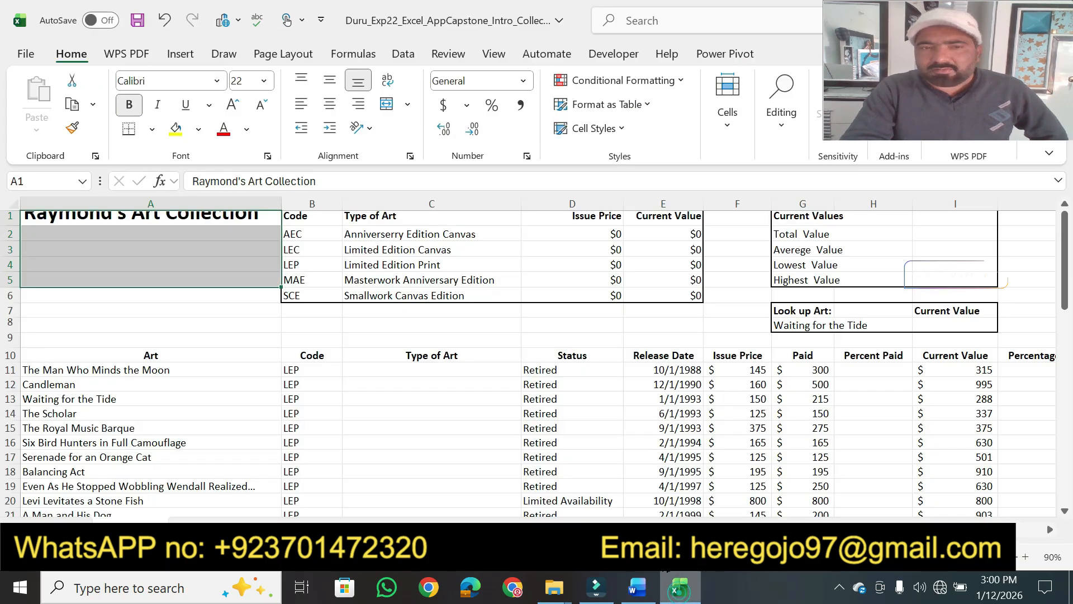
left_click(408, 104)
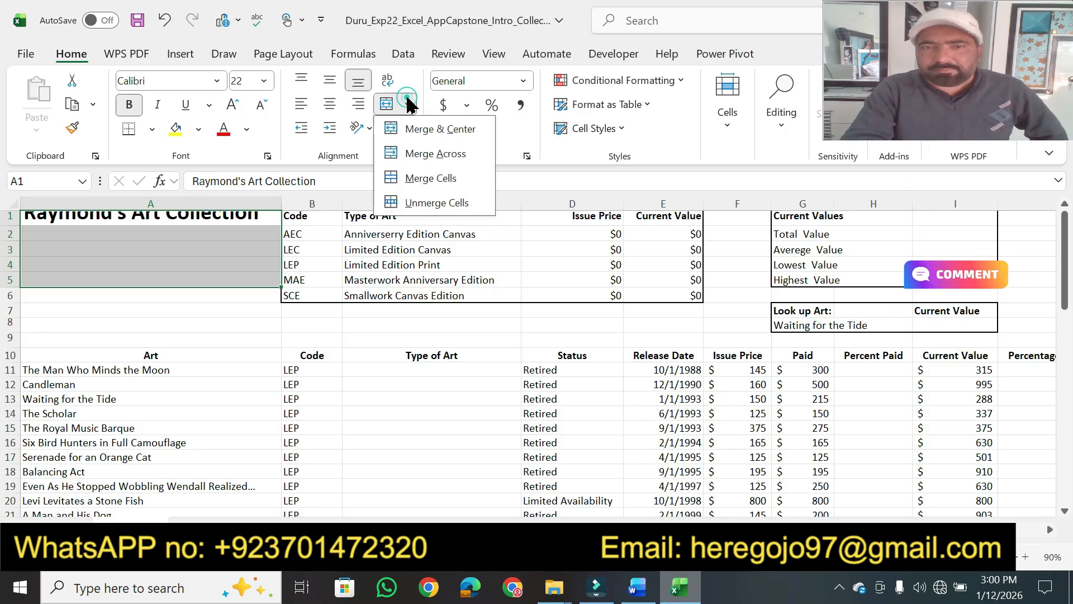
left_click(437, 177)
Highlight "apply Middle Align vertical alignment" in Word and apply Middle Align to the merged title cell in Excel
left_click(643, 589)
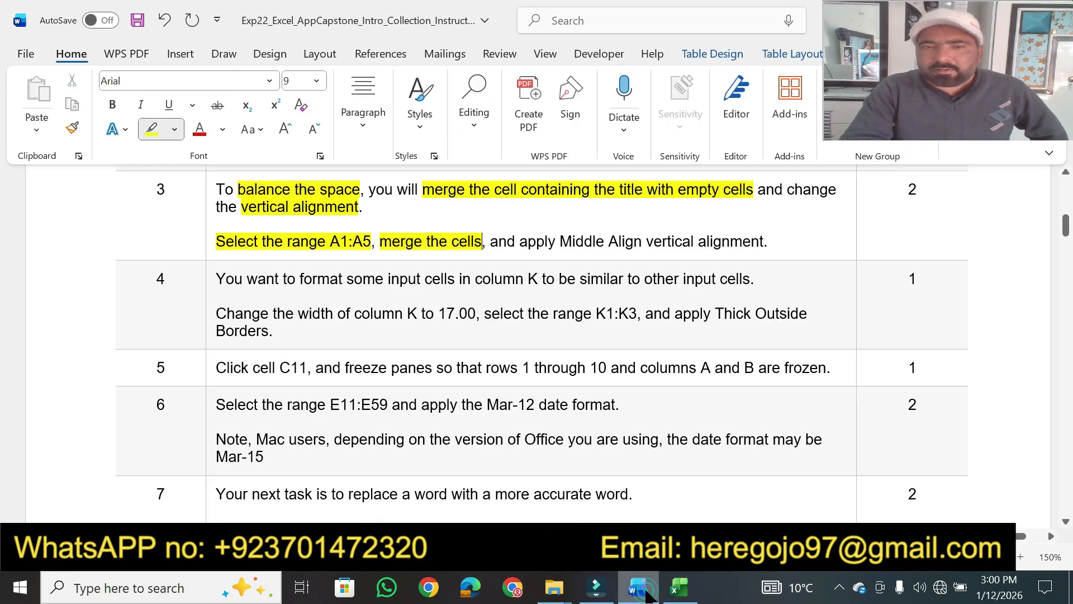
left_click_drag(520, 242, 764, 242)
left_click(679, 587)
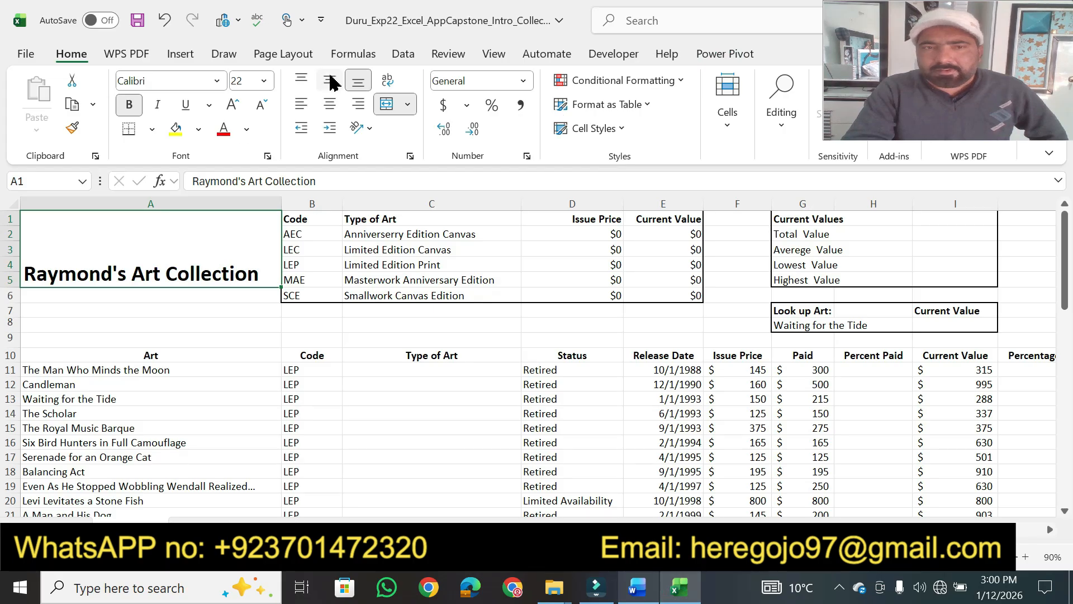
left_click(331, 81)
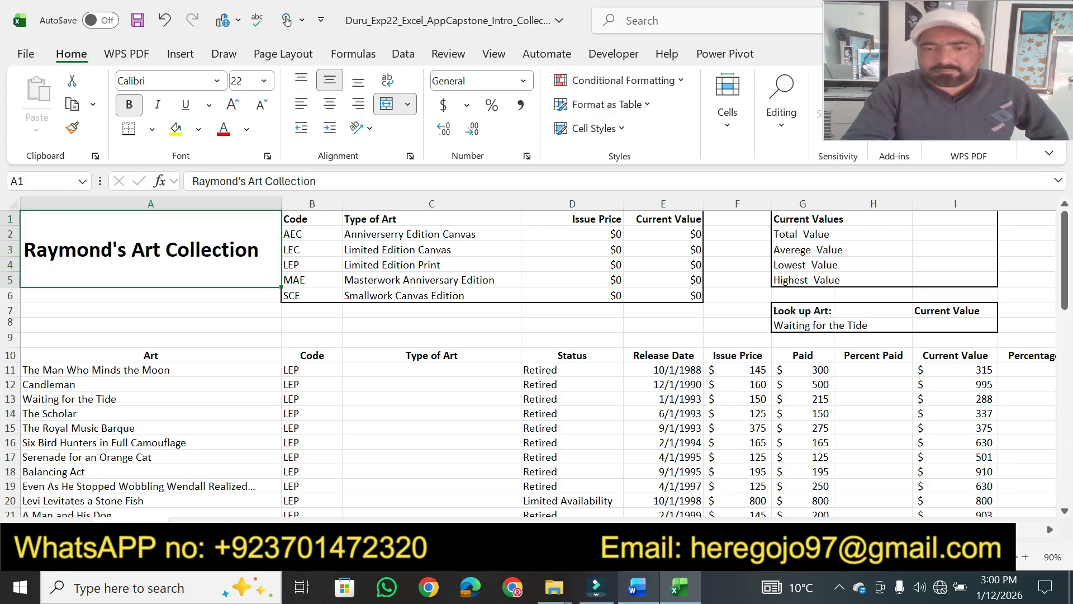
In Word, highlight step 3's points value and step 4's text from "want to format some input cells" and "the width of column K to 17.00"
left_click(638, 588)
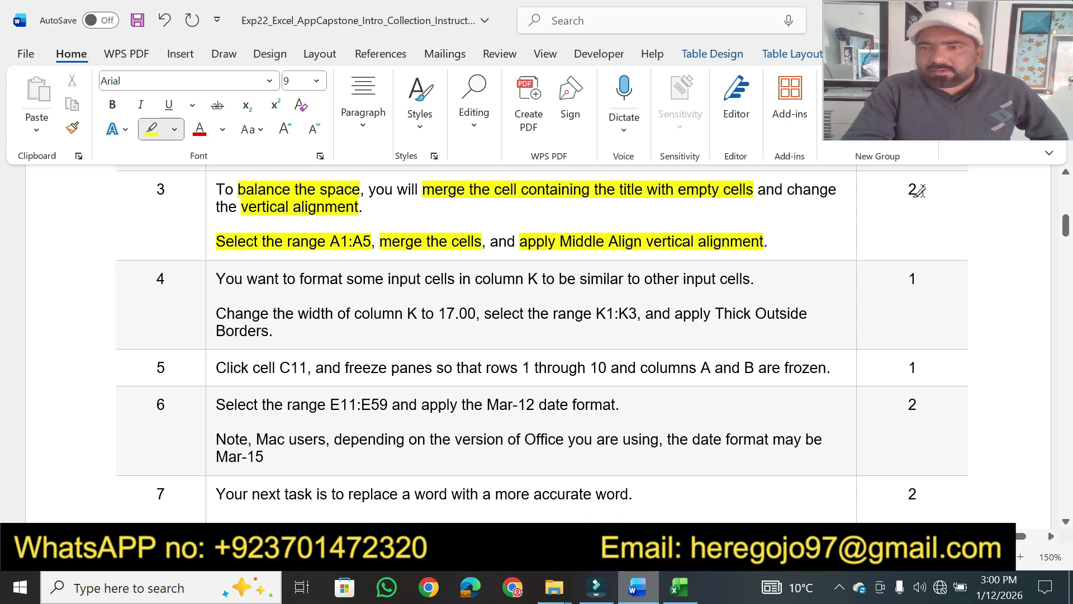
left_click_drag(917, 190, 902, 189)
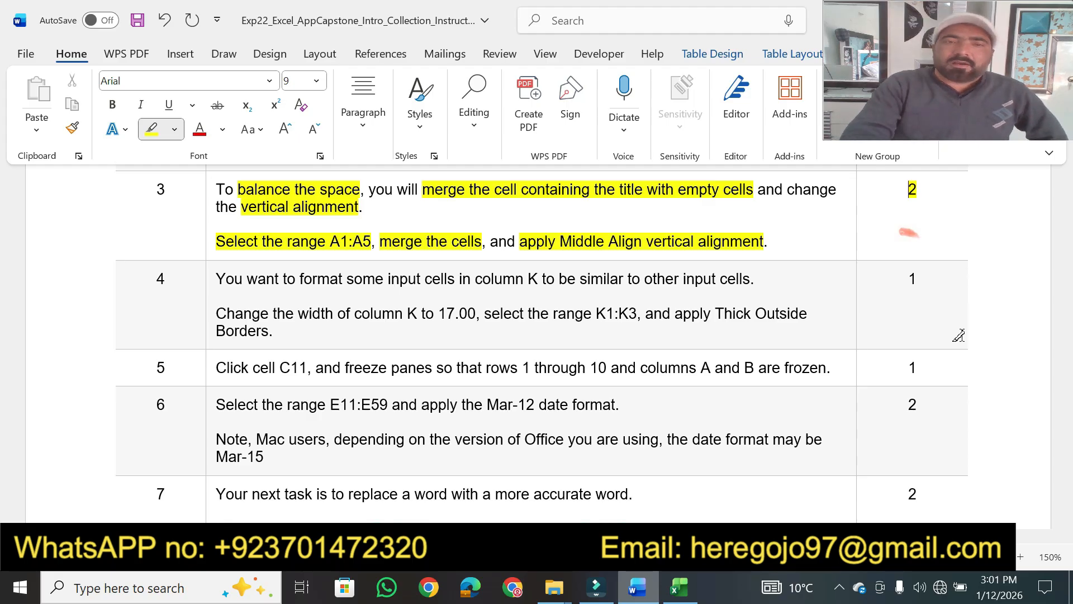
left_click(676, 588)
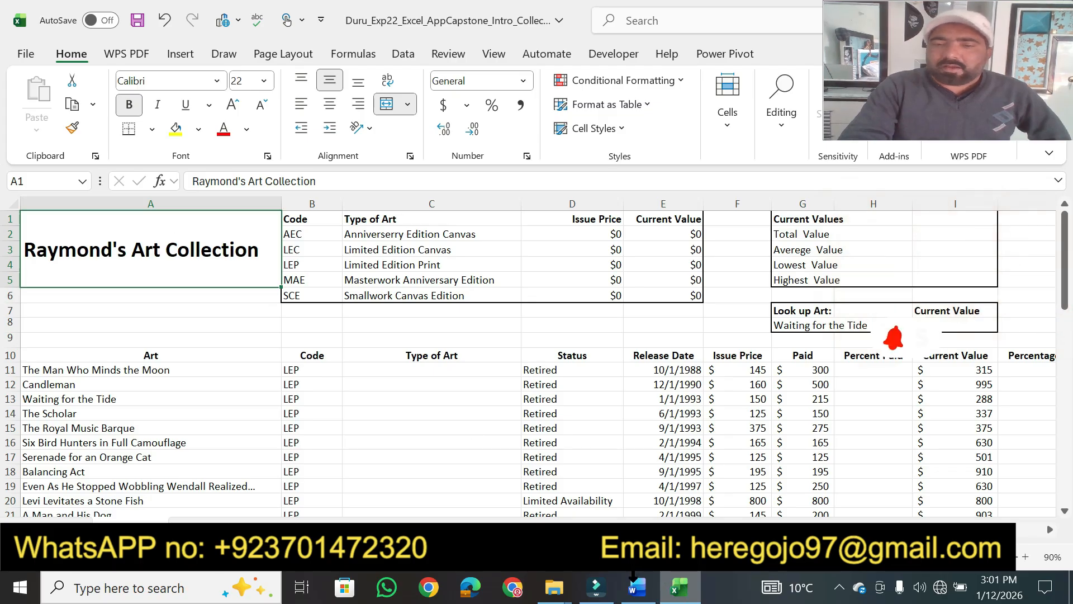
key("alt+Tab")
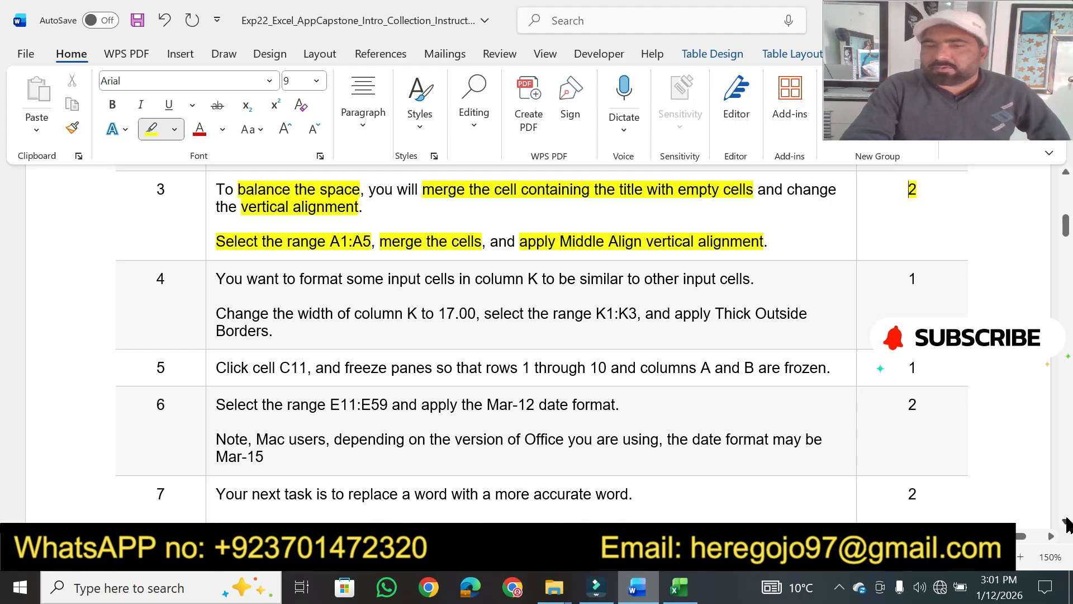
scroll(1066, 524, "down", 3)
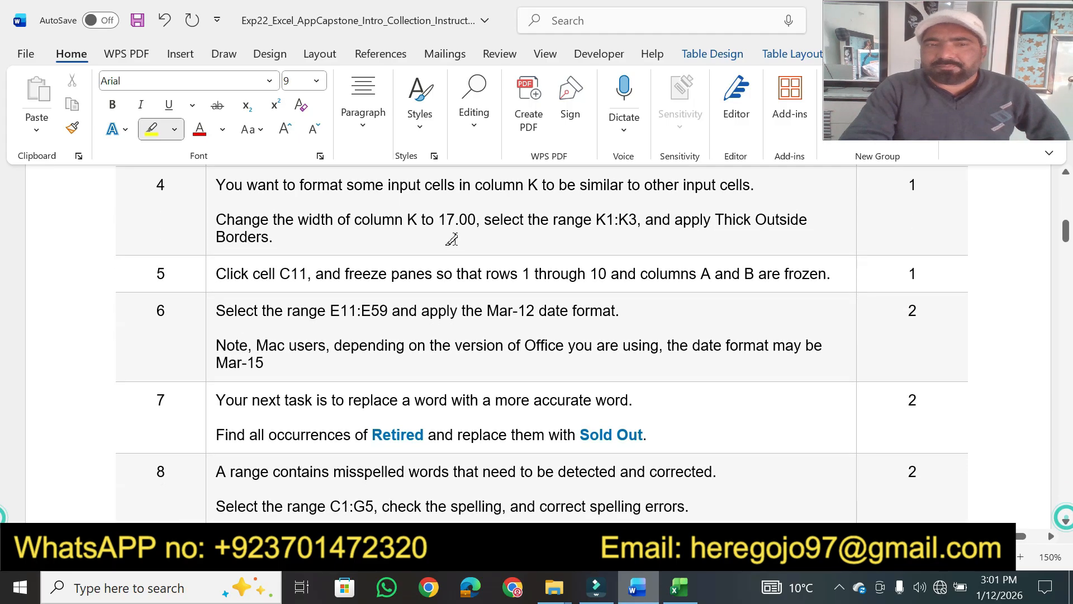
left_click_drag(250, 186, 768, 180)
mouse_move(292, 217)
left_mouse_down()
mouse_move(525, 219)
mouse_move(481, 219)
left_mouse_up()
Set the width of column K to 17 in Excel, and return to the instructions in Word
mouse_move(697, 593)
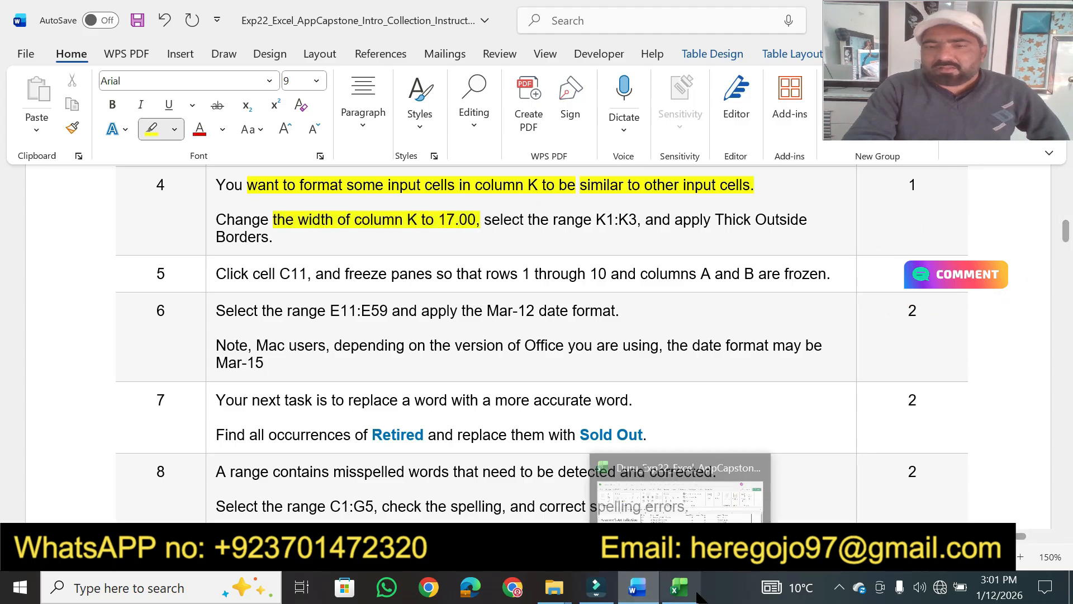
left_click(671, 579)
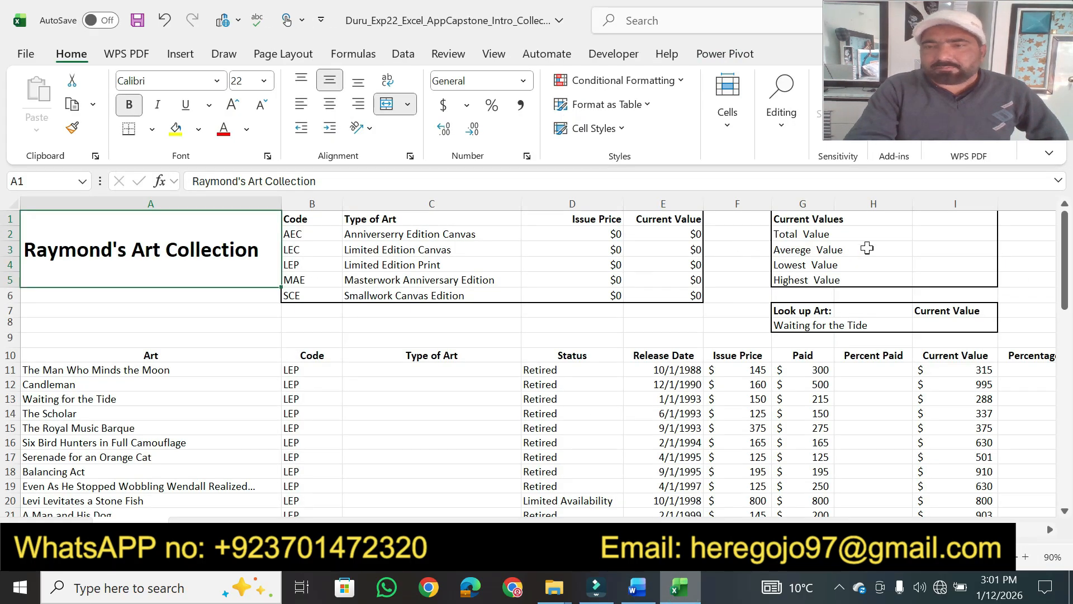
left_click_drag(855, 529, 915, 513)
left_click(993, 204)
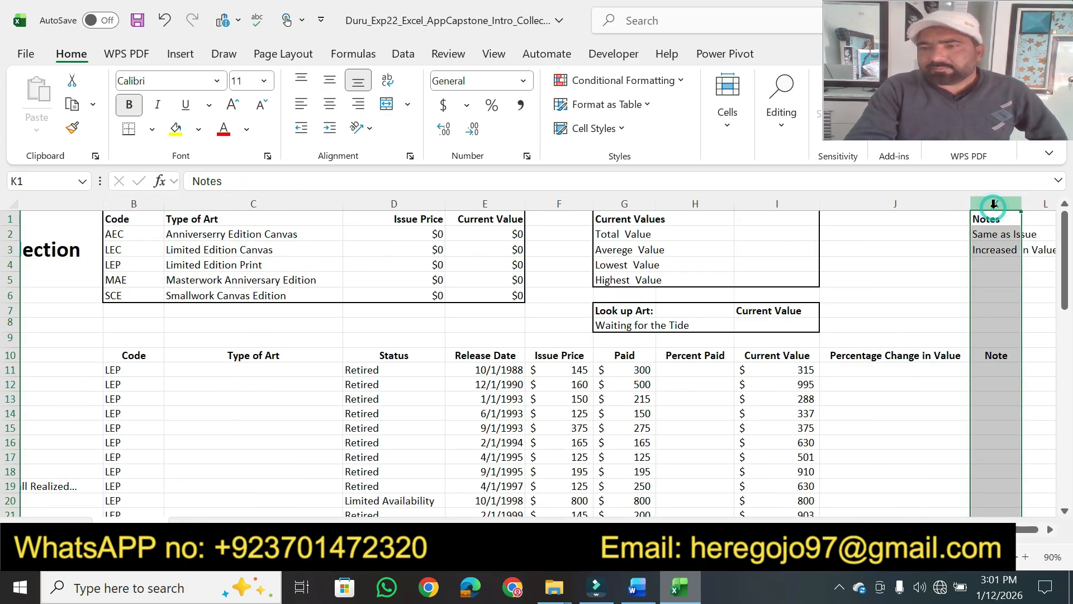
right_click(994, 208)
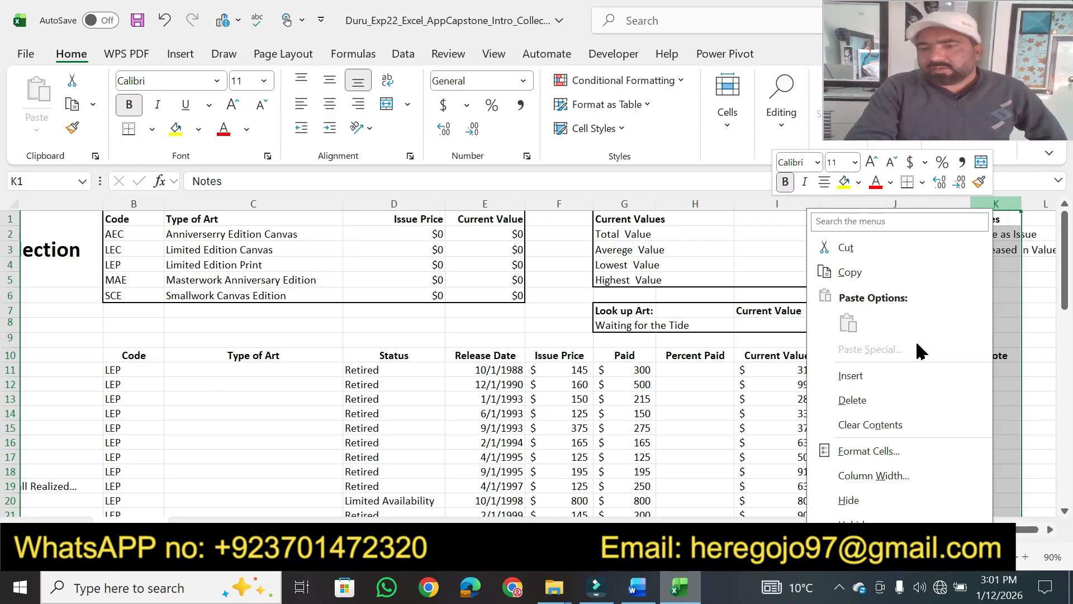
left_click(875, 476)
type("17")
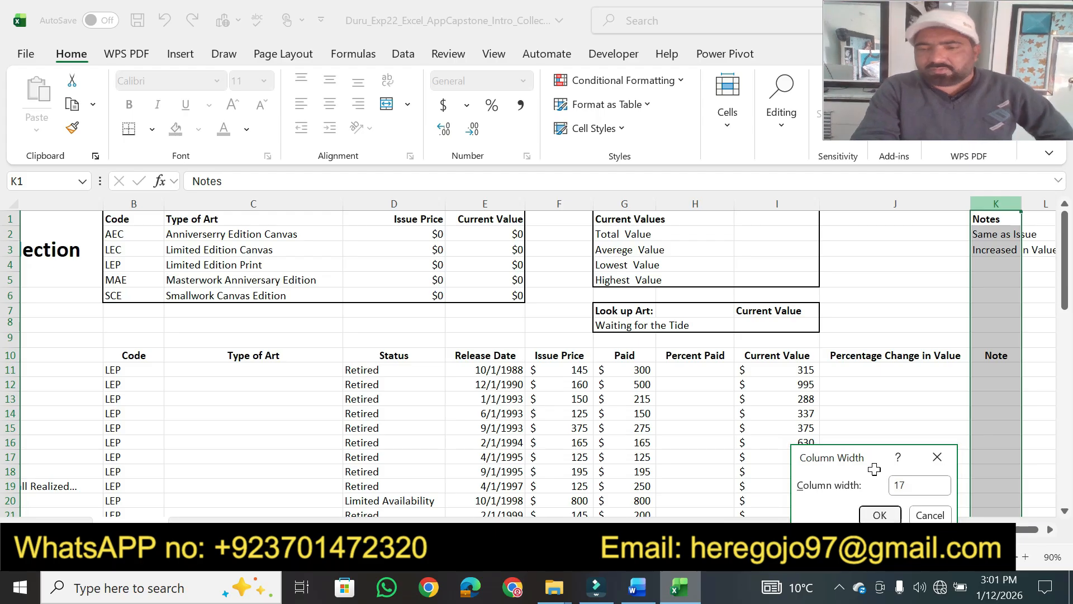
key("Return")
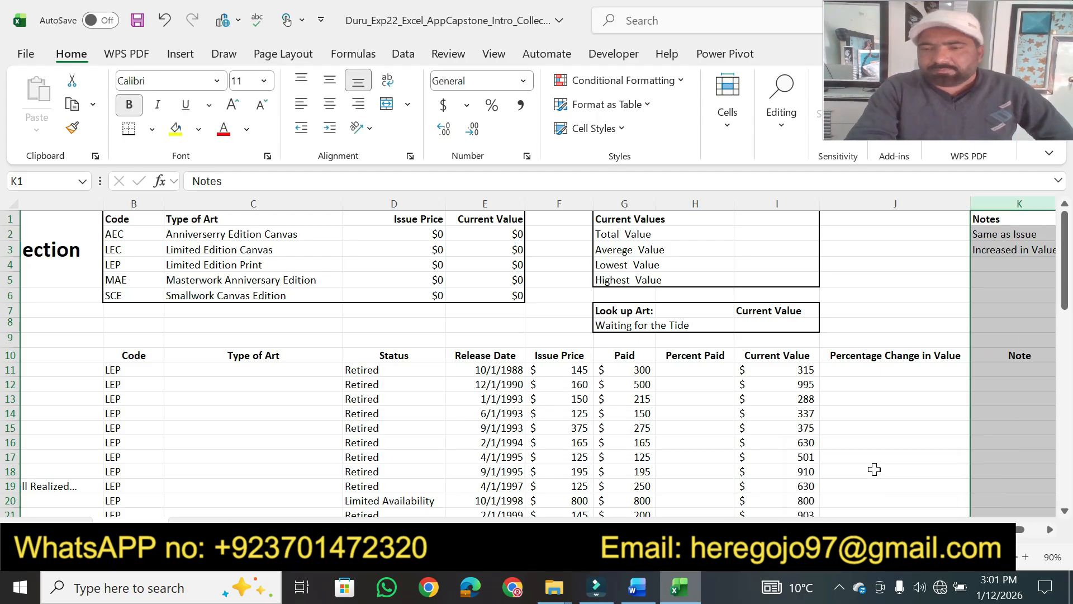
left_click(637, 587)
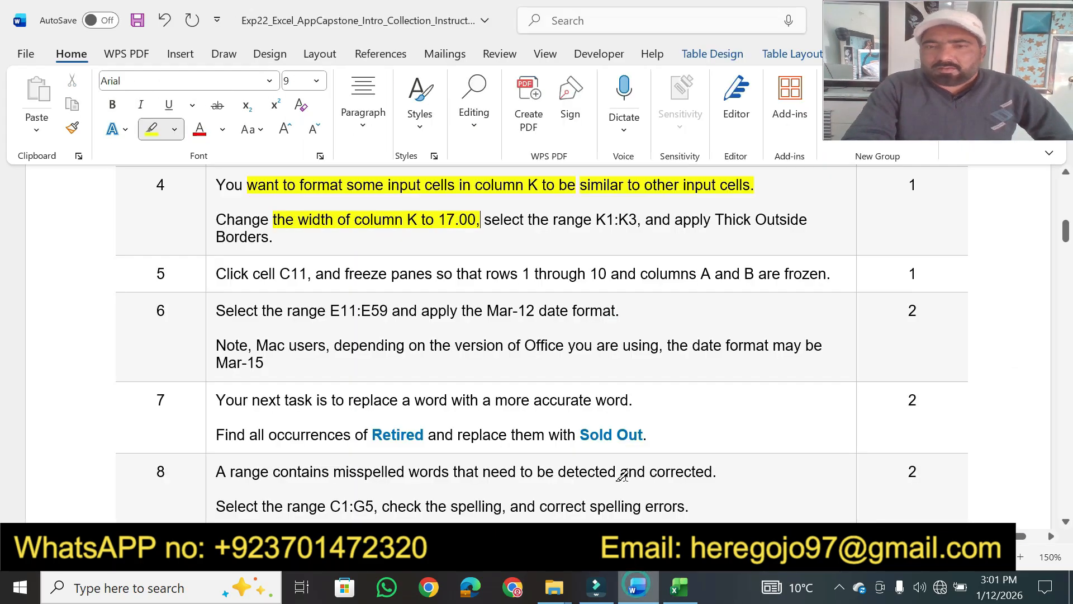
Highlight "the range K1:K3" and "Thick Outside Borders." in step 4 of the instructions, and switch to Excel
left_click_drag(532, 221, 626, 221)
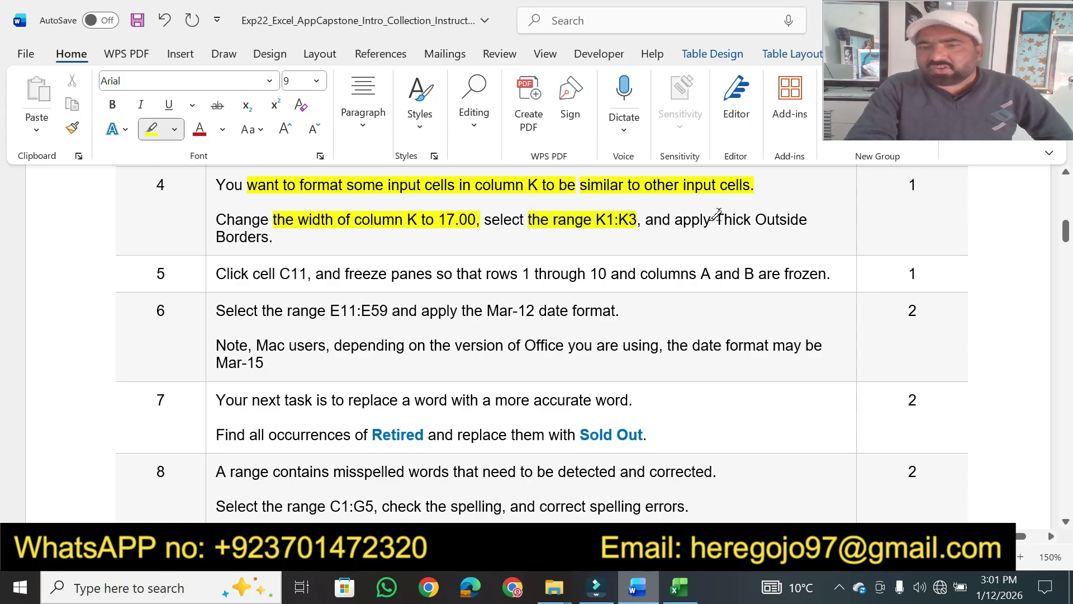
left_click_drag(716, 220, 720, 232)
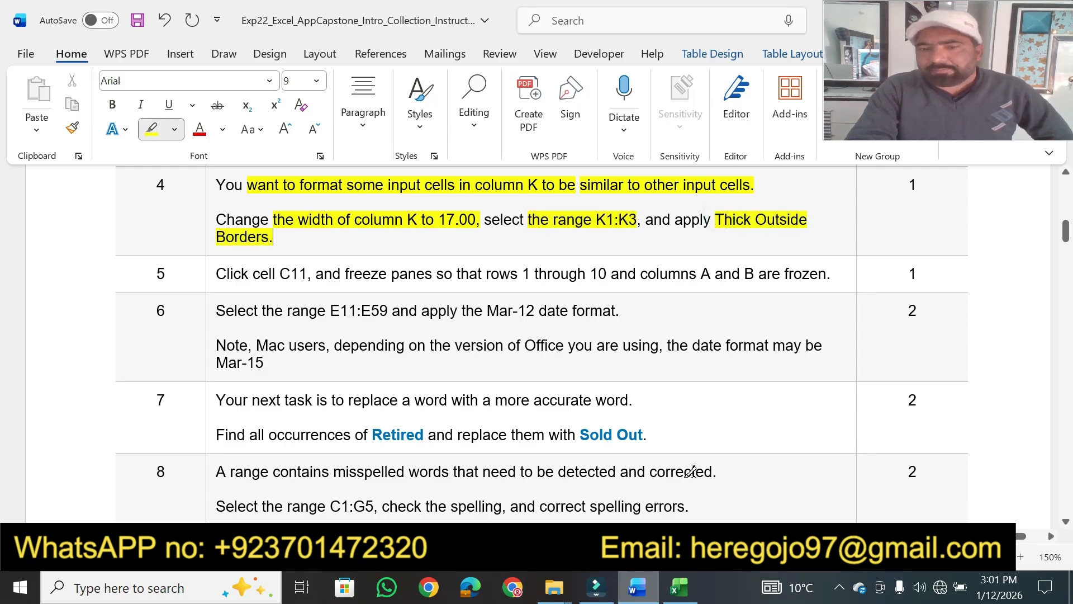
left_click(679, 587)
Apply Thick Outside Borders to the range K1:K3
left_click(52, 178)
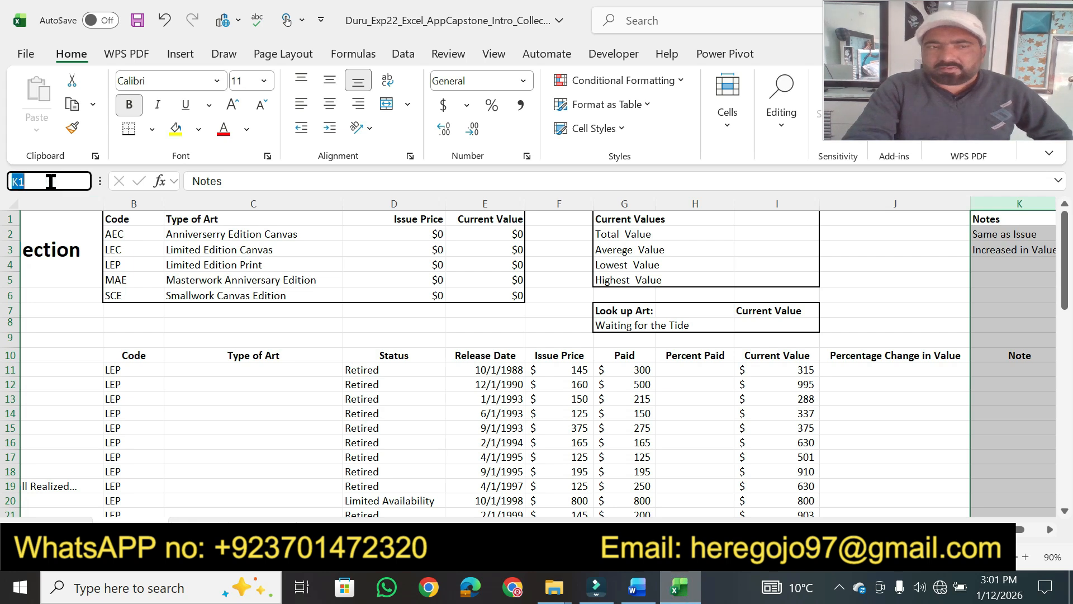
type("k1:")
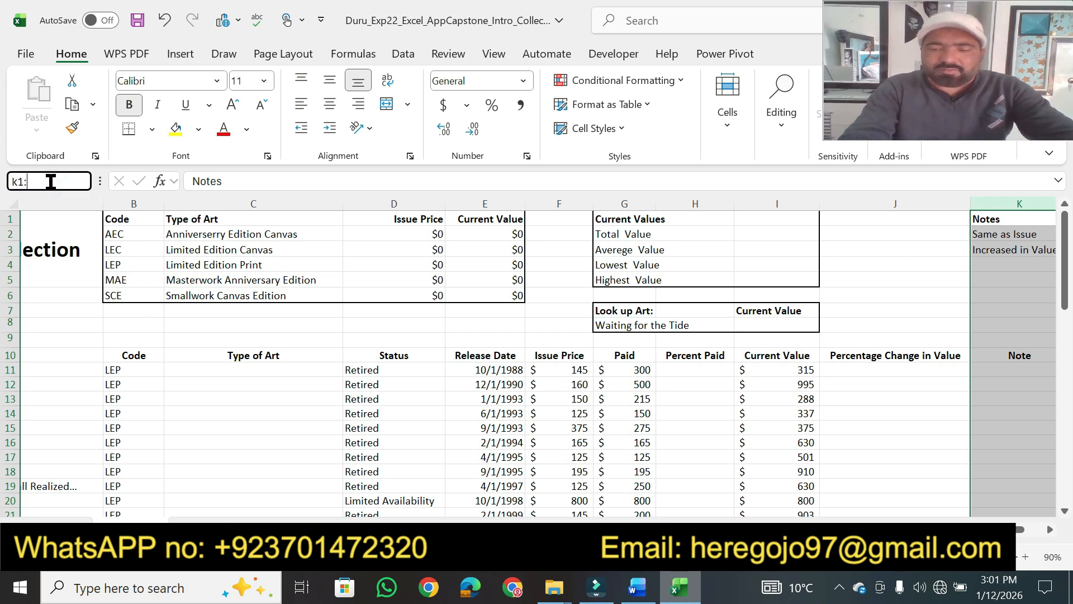
key("Return")
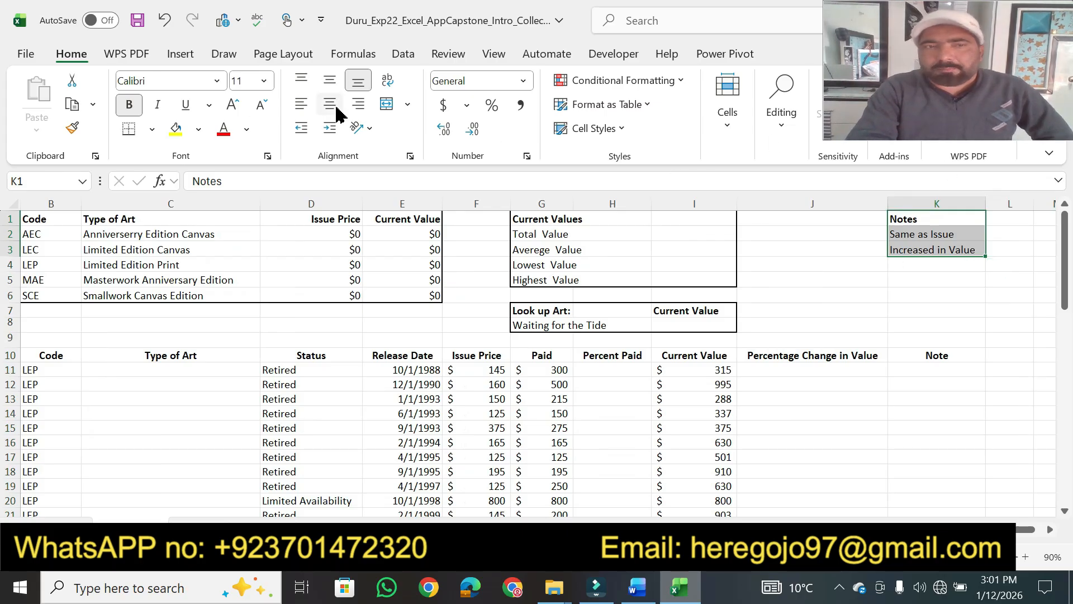
left_click(152, 130)
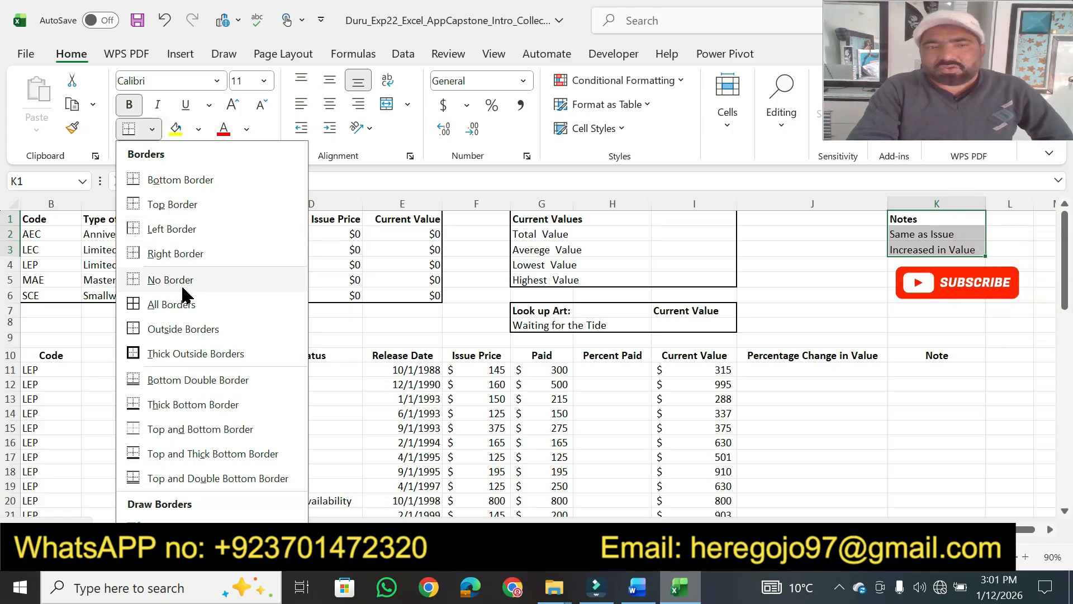
left_click(219, 353)
left_click(954, 310)
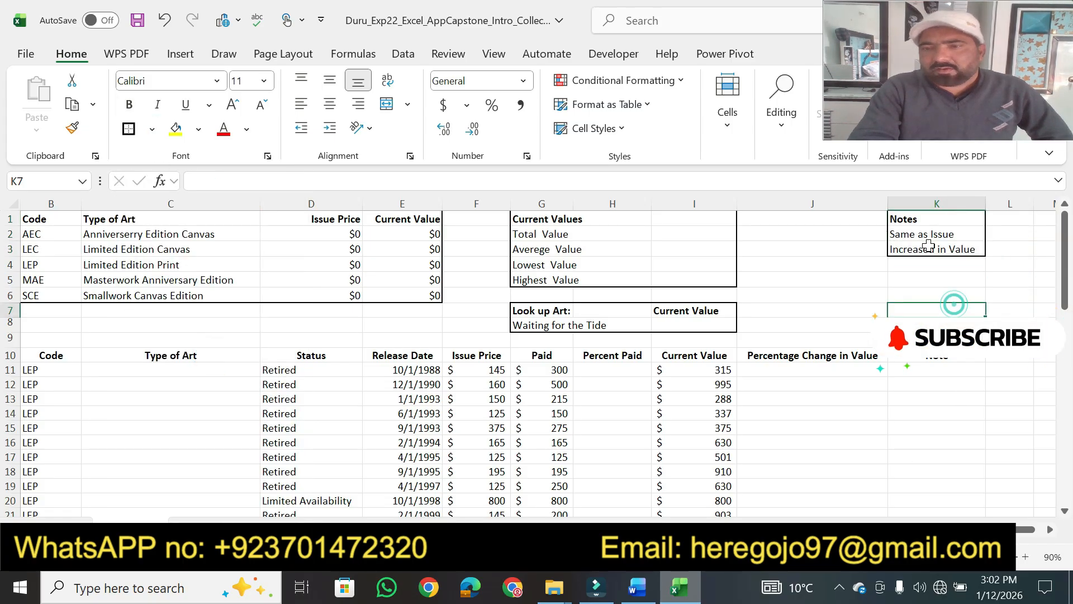
Return to Word and highlight step 4's points value in the instructions table
left_click(640, 588)
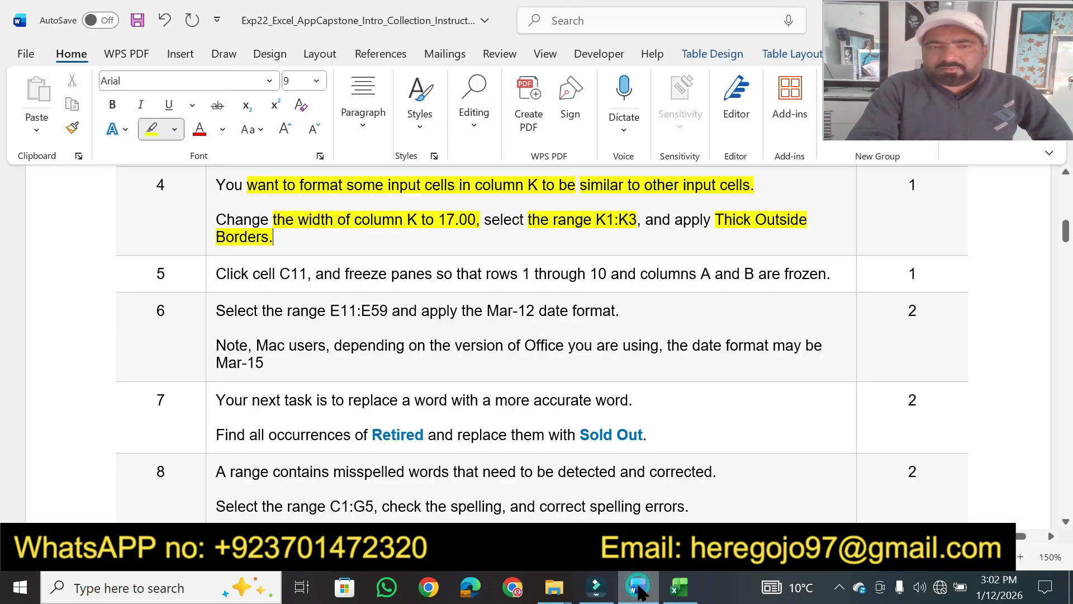
left_click(915, 183)
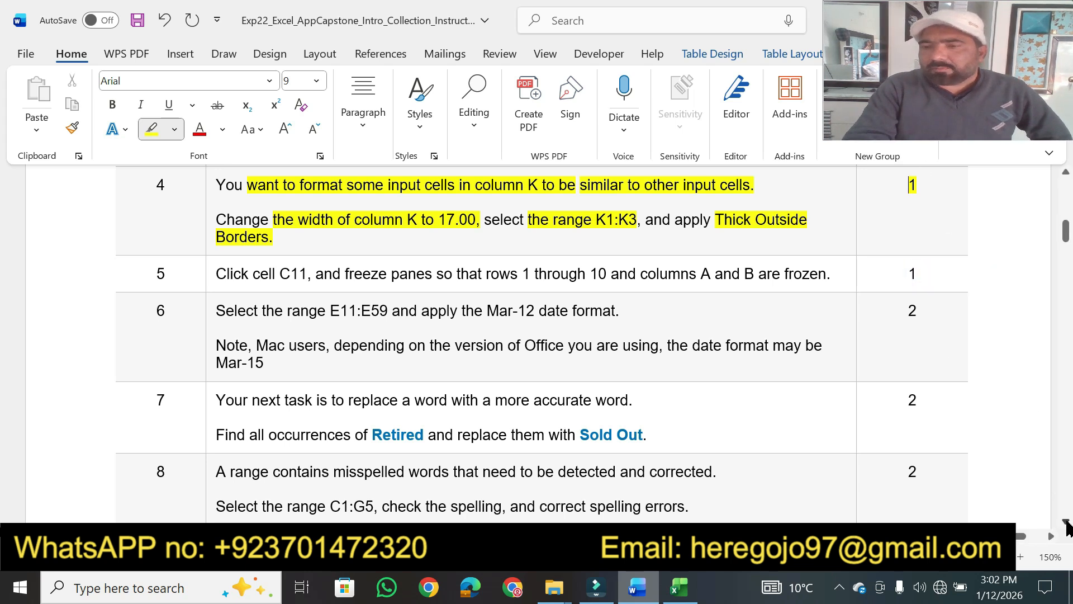
scroll(1067, 528, "down", 2)
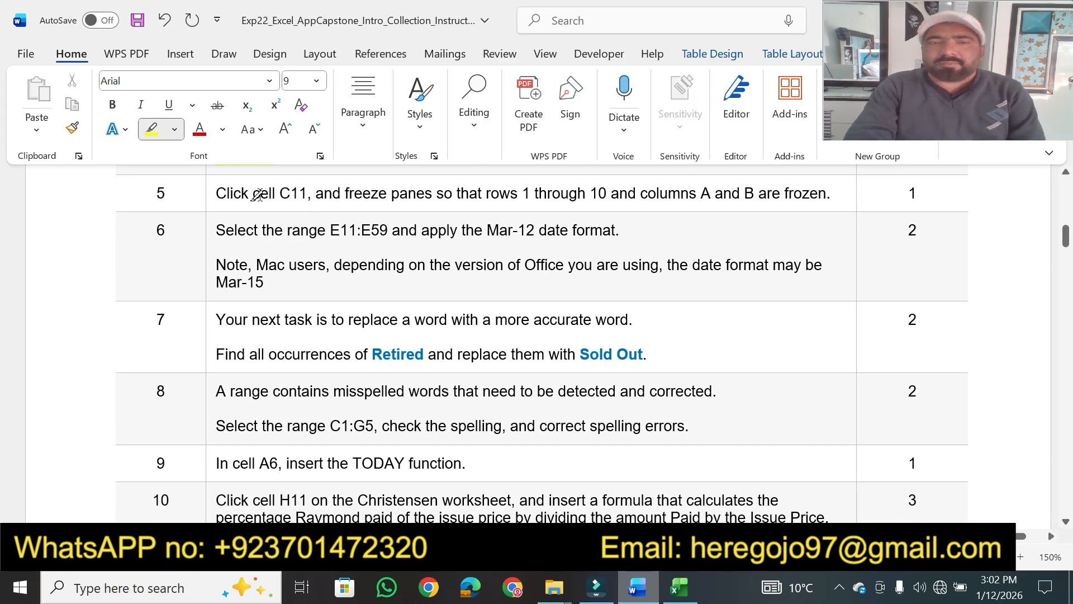
left_click_drag(212, 194, 286, 194)
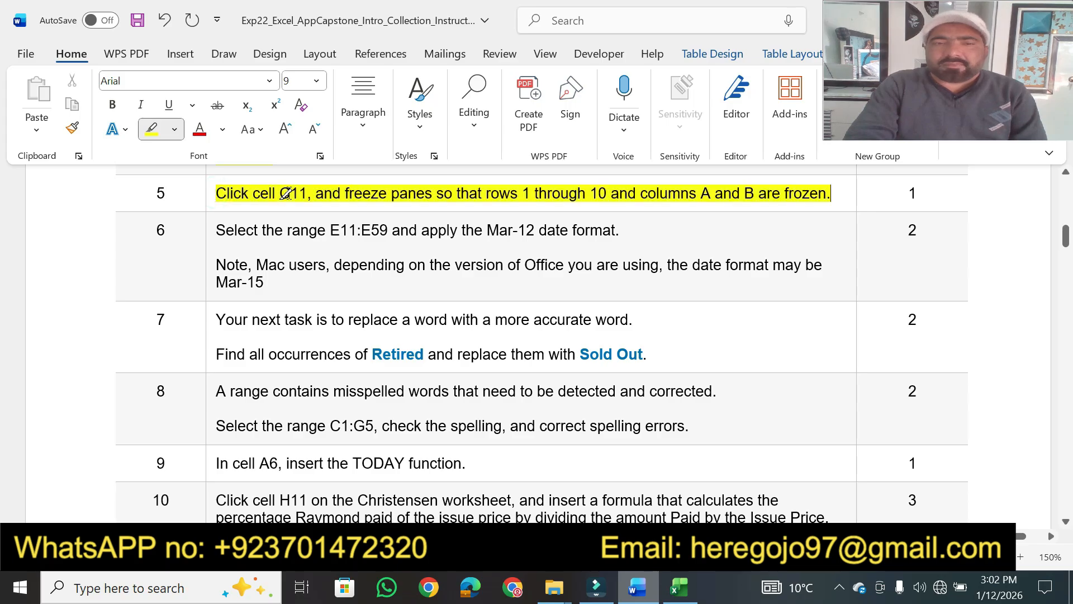
key("ctrl+z")
left_click(291, 195)
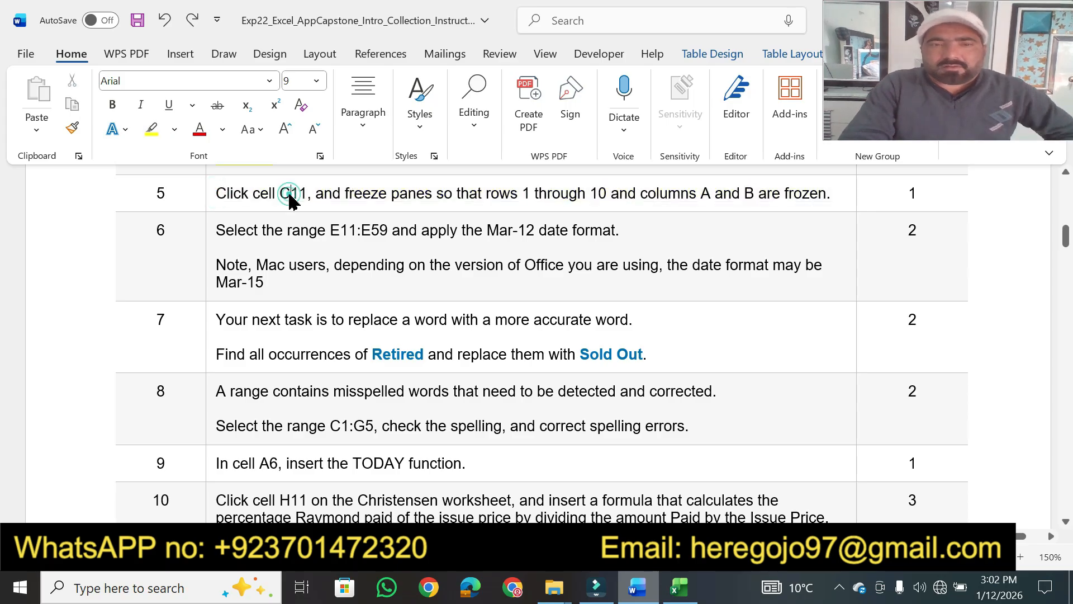
Highlight "cell C11" and the freeze panes wording of step 5 in Word, and freeze rows 1–10 and columns A and B at C11 in Excel
left_click(152, 131)
left_click_drag(255, 193, 307, 192)
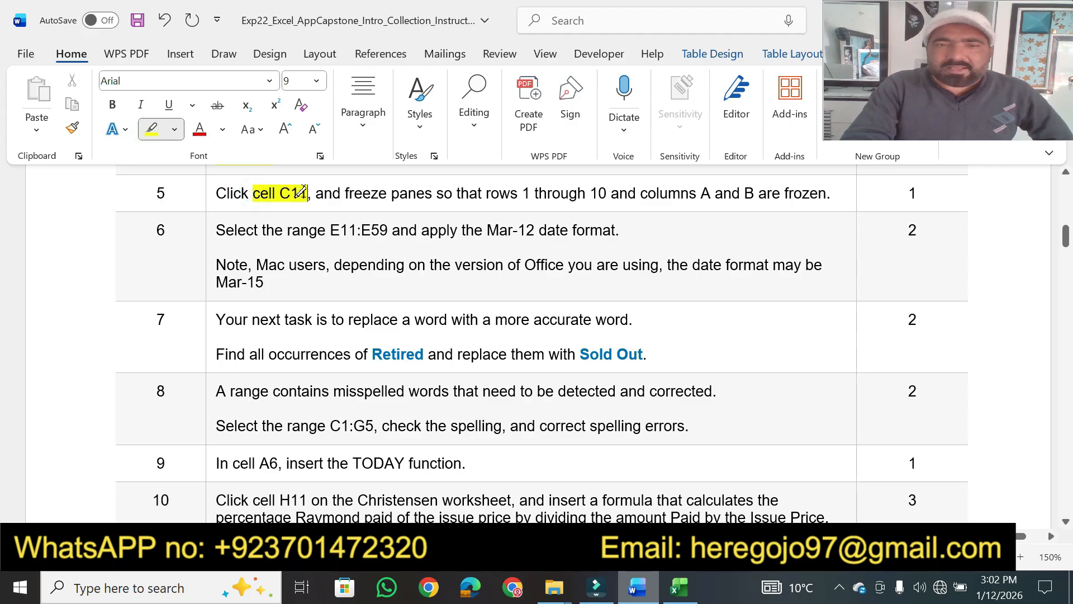
left_click(674, 591)
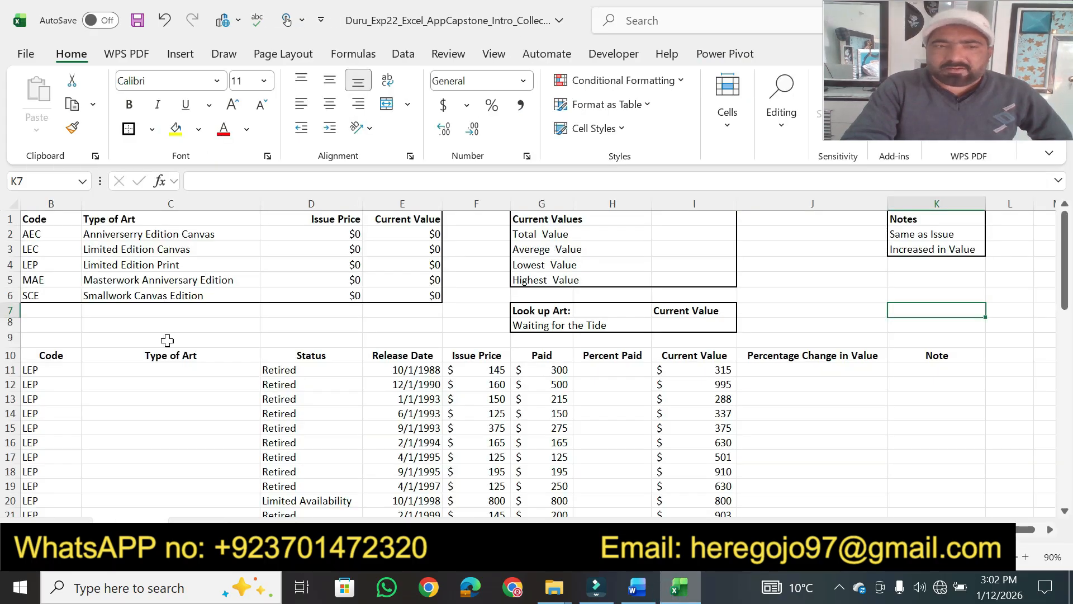
left_click(115, 368)
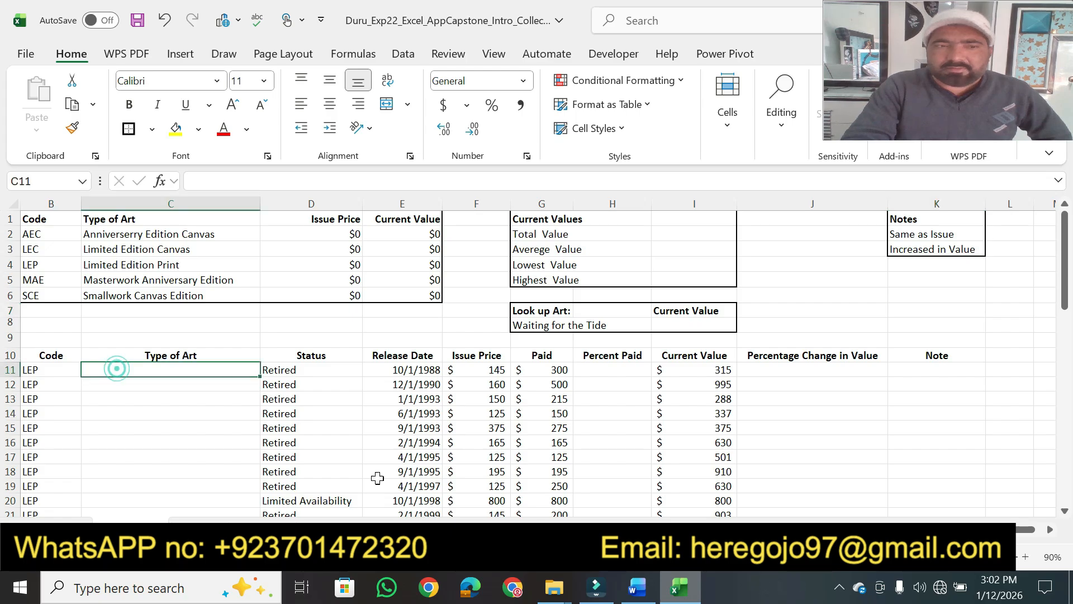
left_click(637, 587)
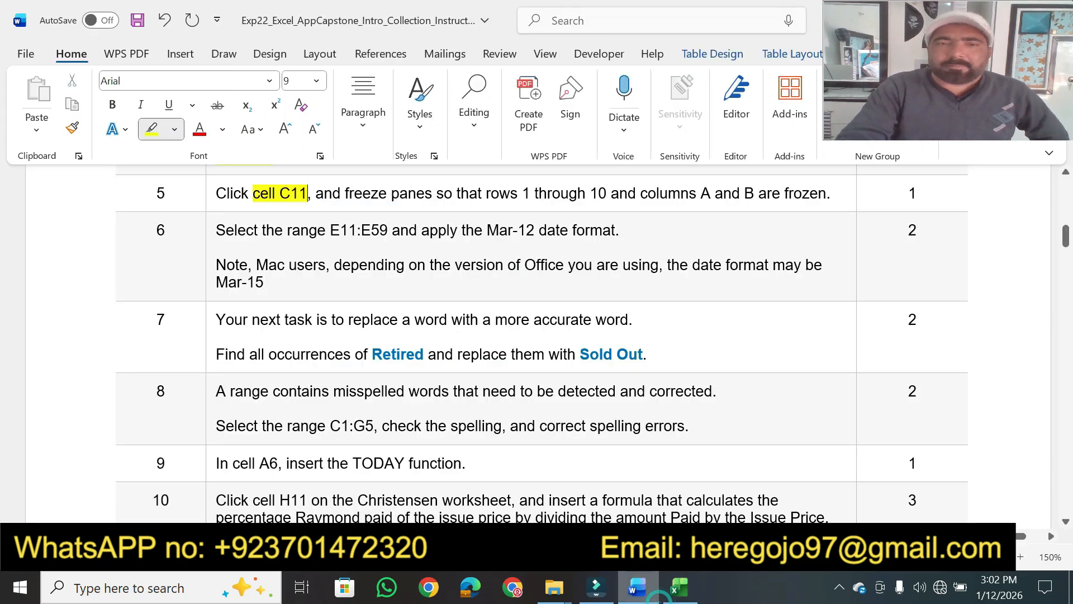
left_click_drag(344, 194, 827, 190)
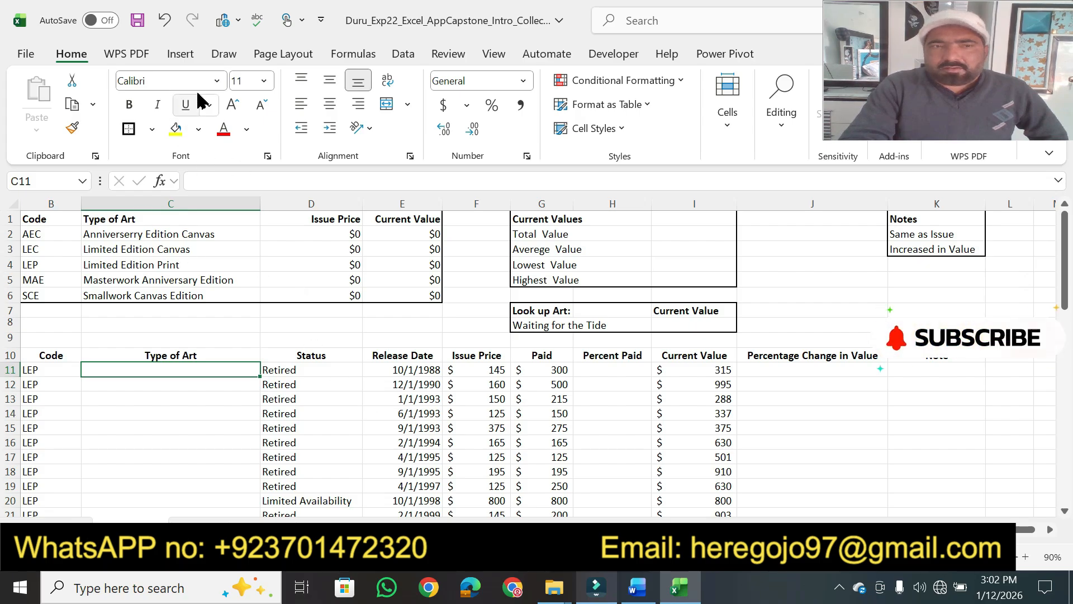
left_click(489, 54)
left_click(780, 129)
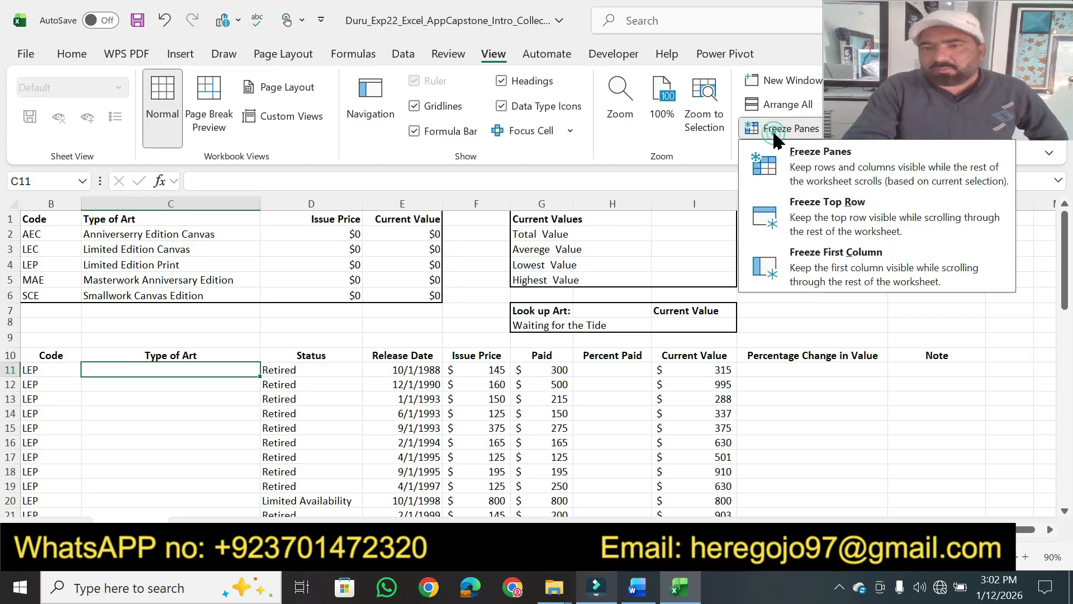
left_click(836, 164)
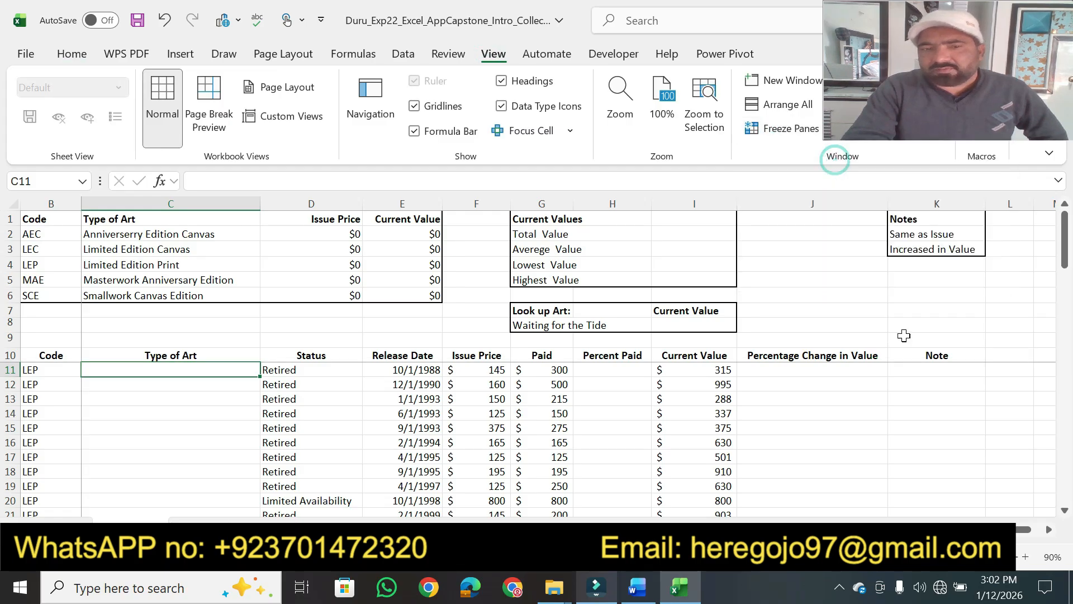
left_click(910, 485)
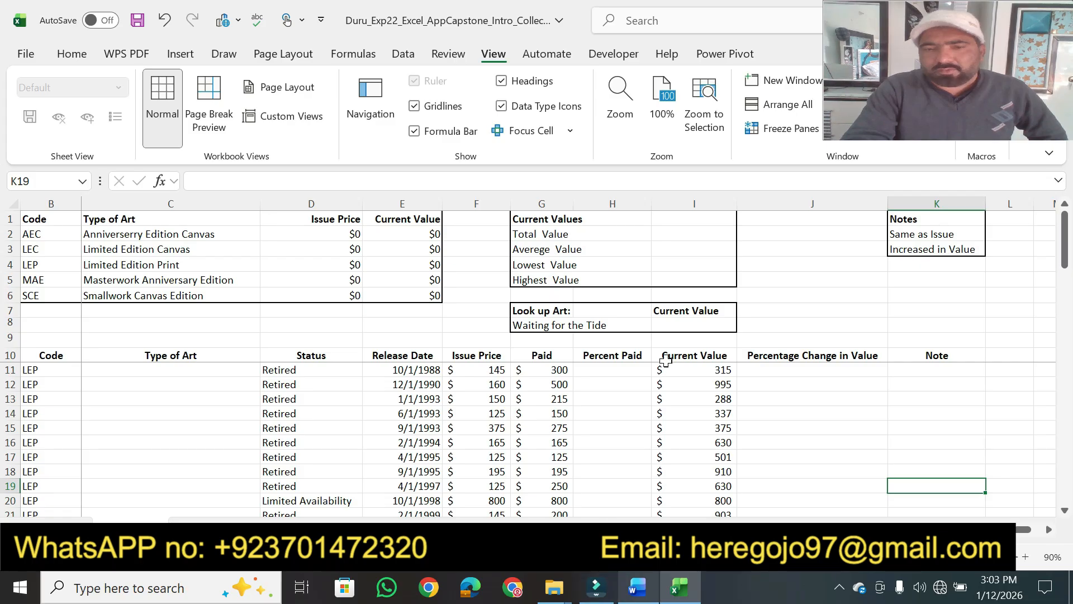
left_click_drag(1068, 246, 1060, 178)
In Word, highlight step 5's points value and step 6's "range E11:E59" and "apply the Mar-12 date format."
left_click(637, 587)
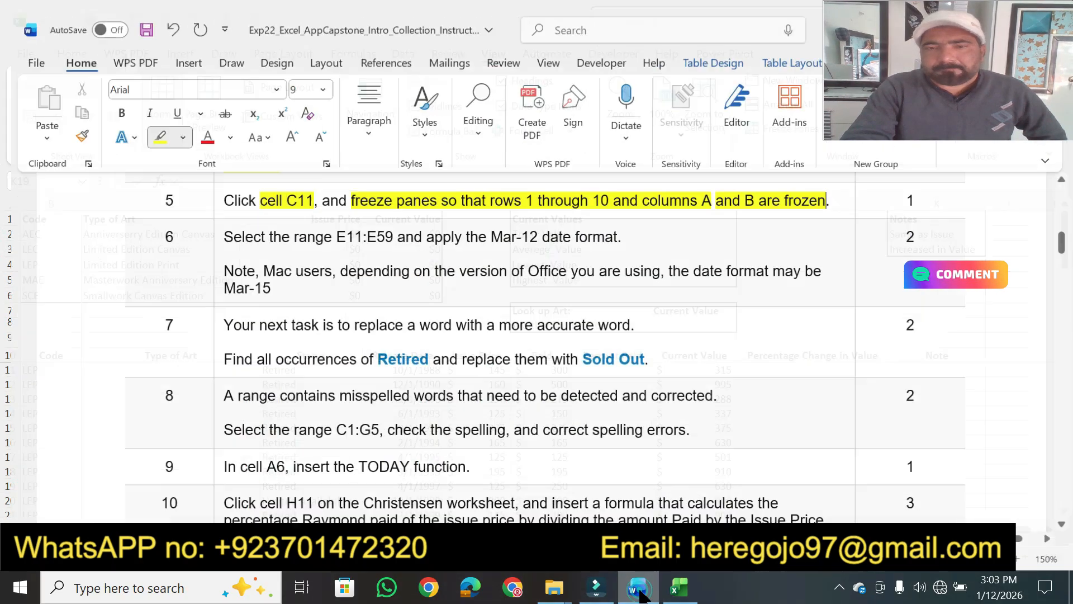
left_click_drag(923, 191, 906, 190)
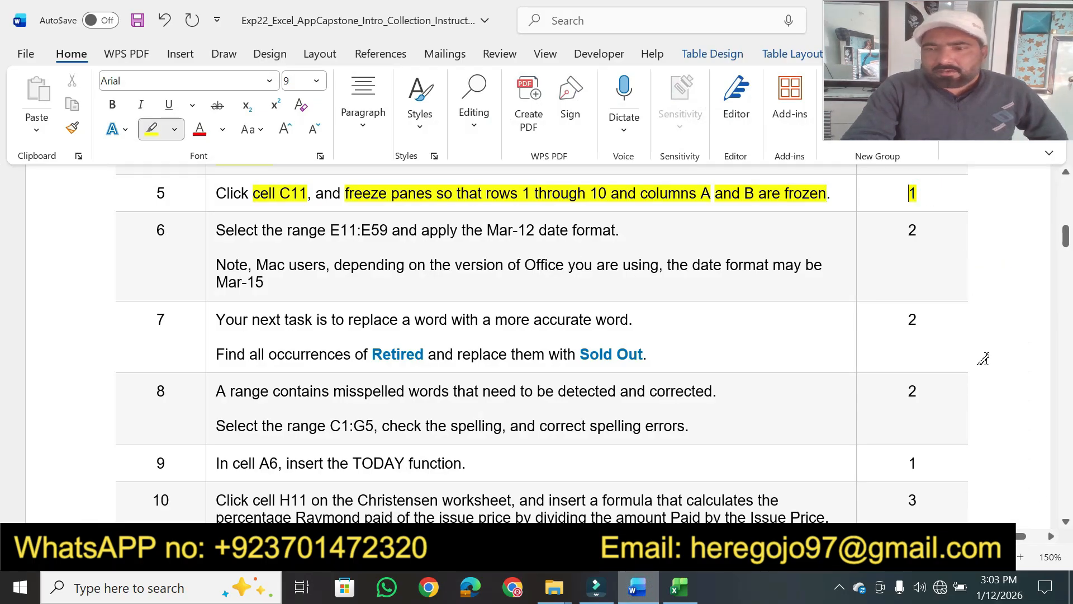
left_click(1066, 522)
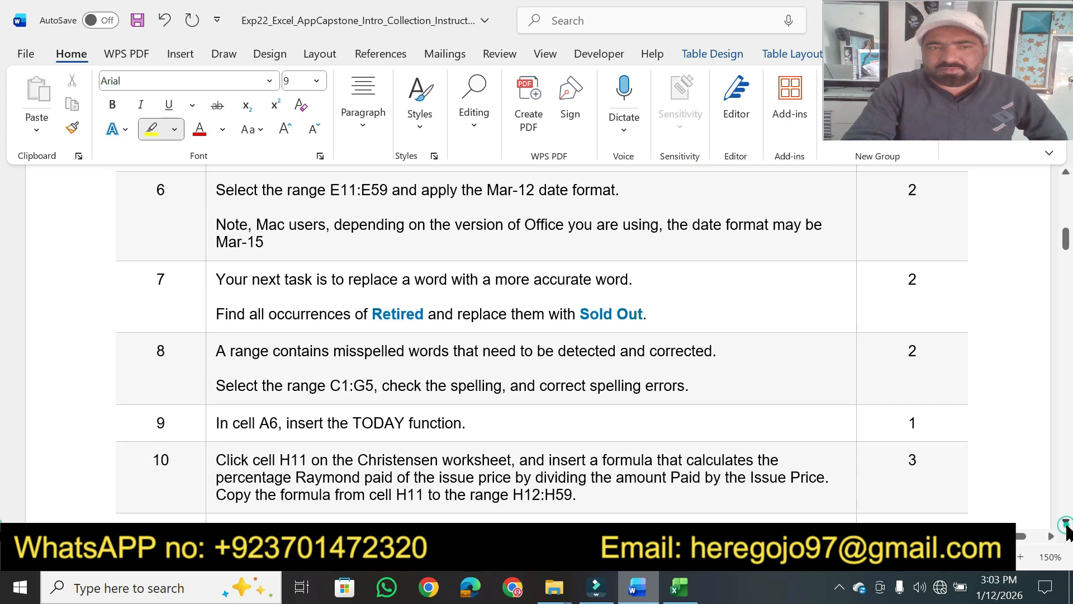
left_click_drag(288, 189, 619, 190)
Format the Release Date range E11:E59 in Excel with the 14-Mar date type, and return to the instructions in Word
left_click(680, 587)
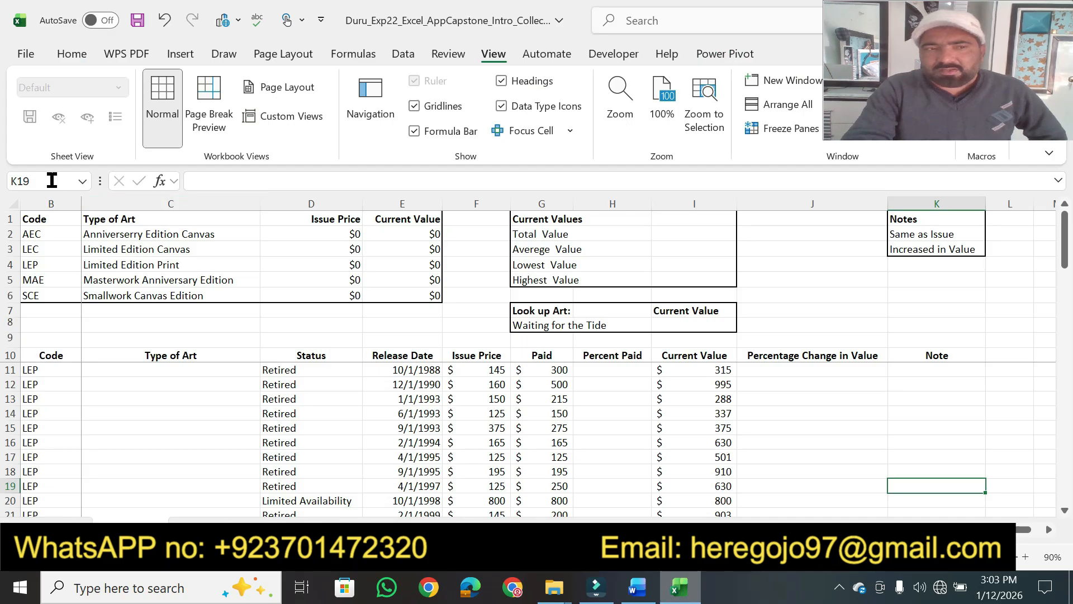
left_click(51, 180)
type("e11:")
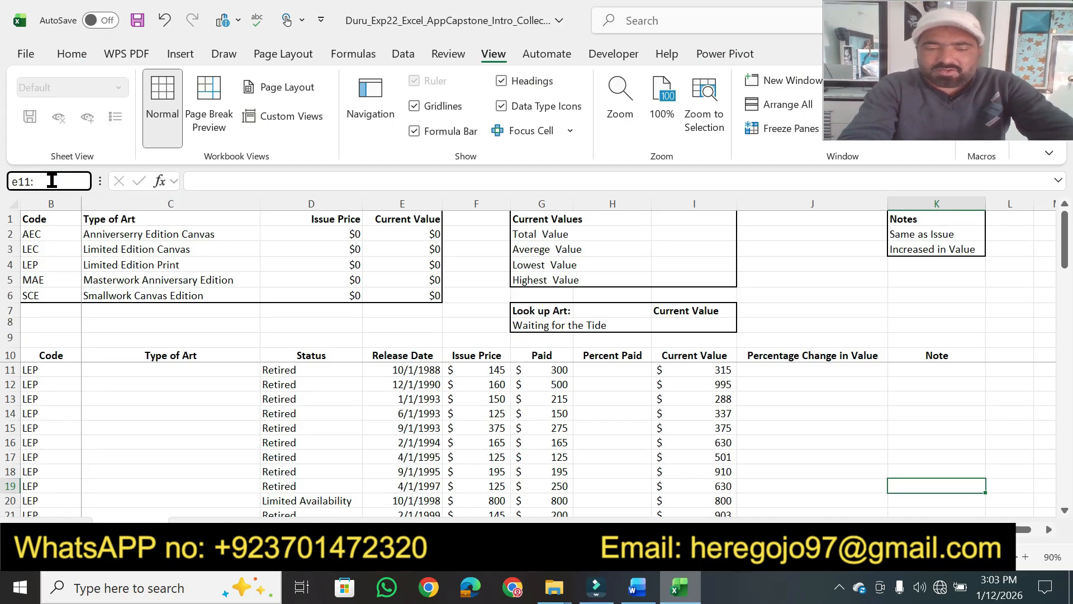
type("e5")
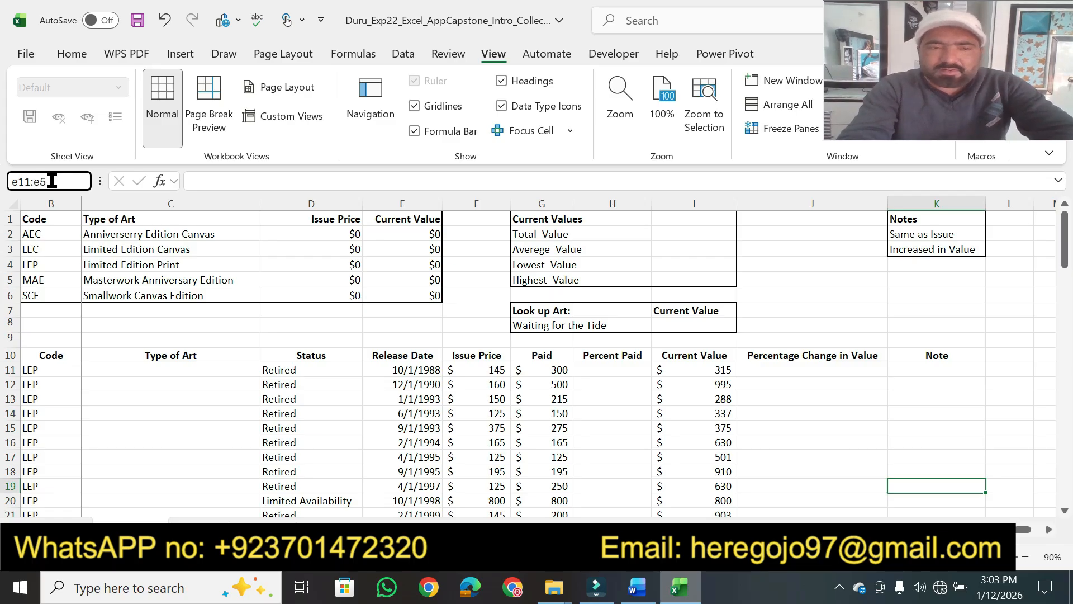
type("0")
key("Return")
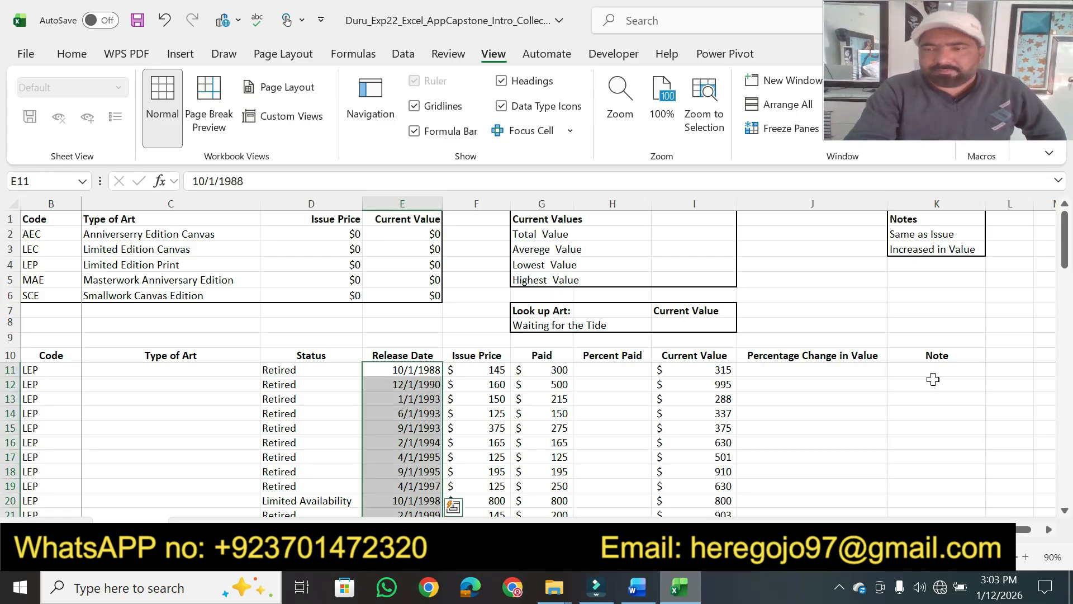
mouse_move(1068, 249)
left_mouse_down()
mouse_move(1065, 504)
mouse_move(1066, 248)
left_mouse_up()
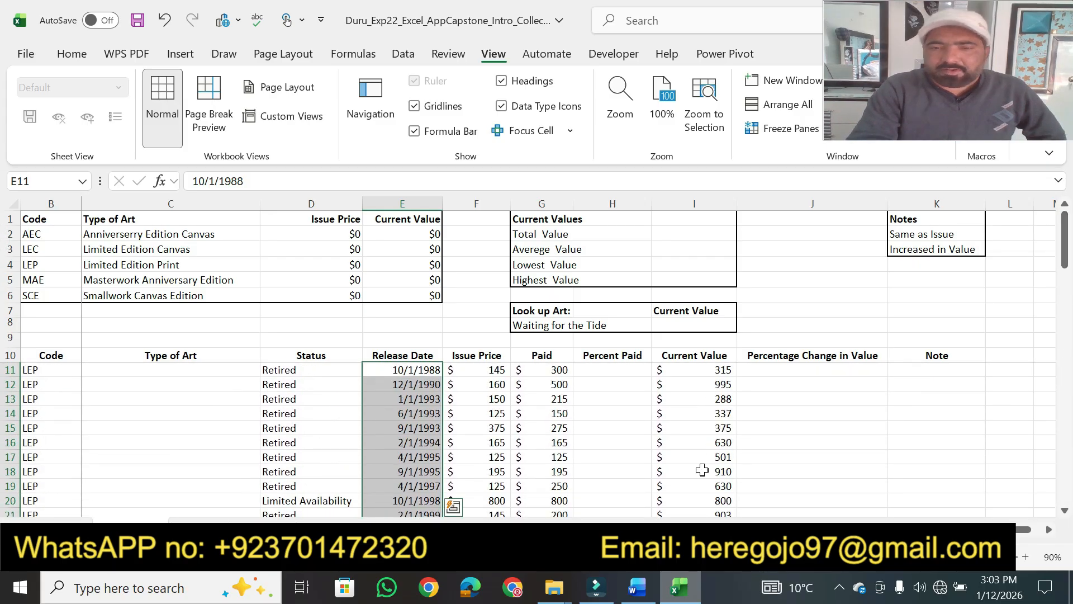
left_click(643, 590)
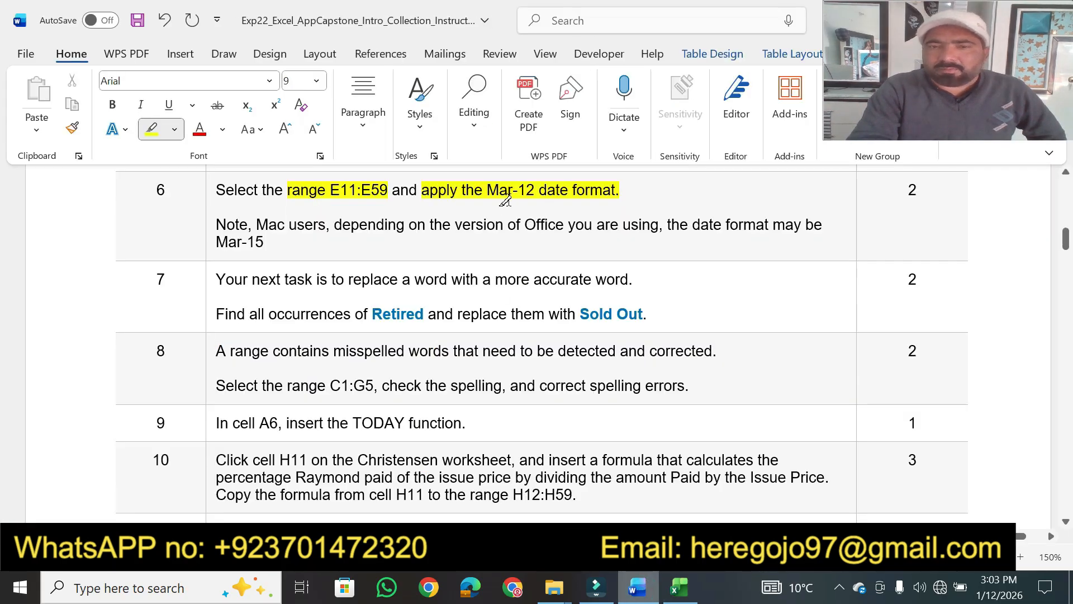
left_click(679, 587)
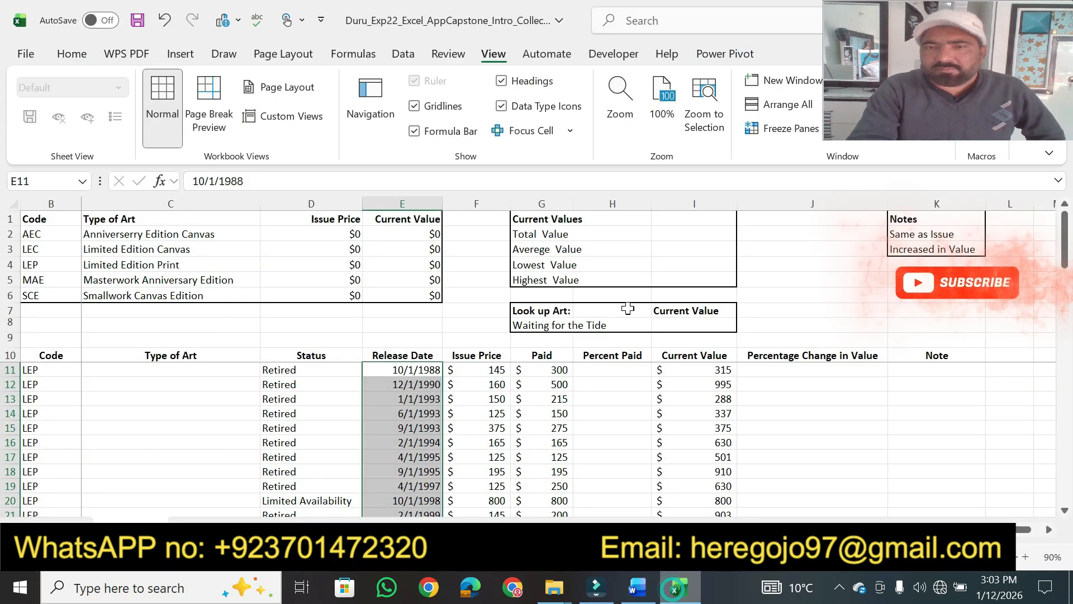
left_click(76, 49)
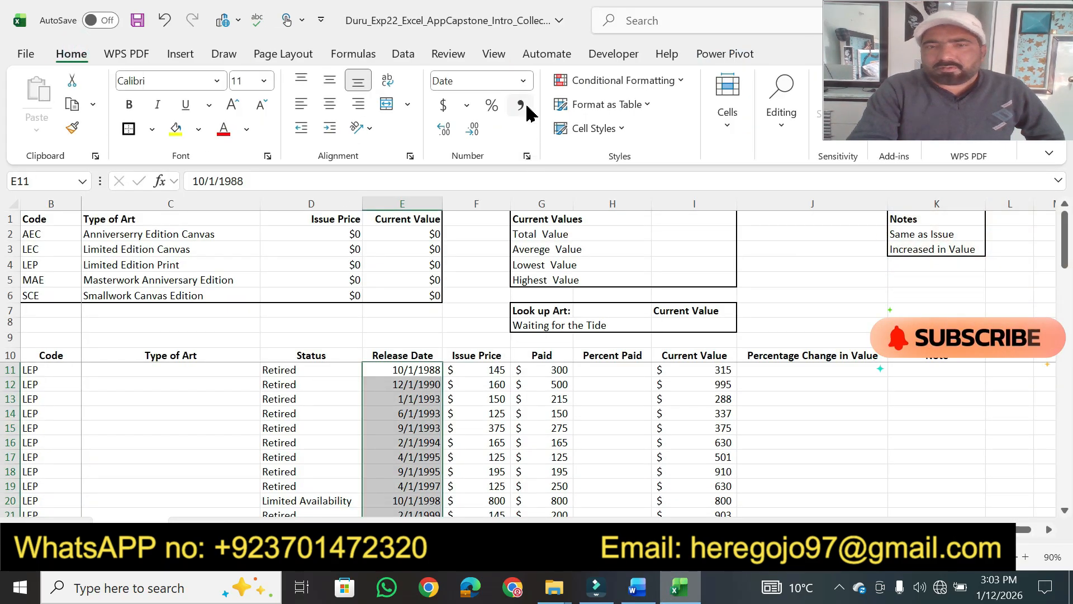
left_click(527, 156)
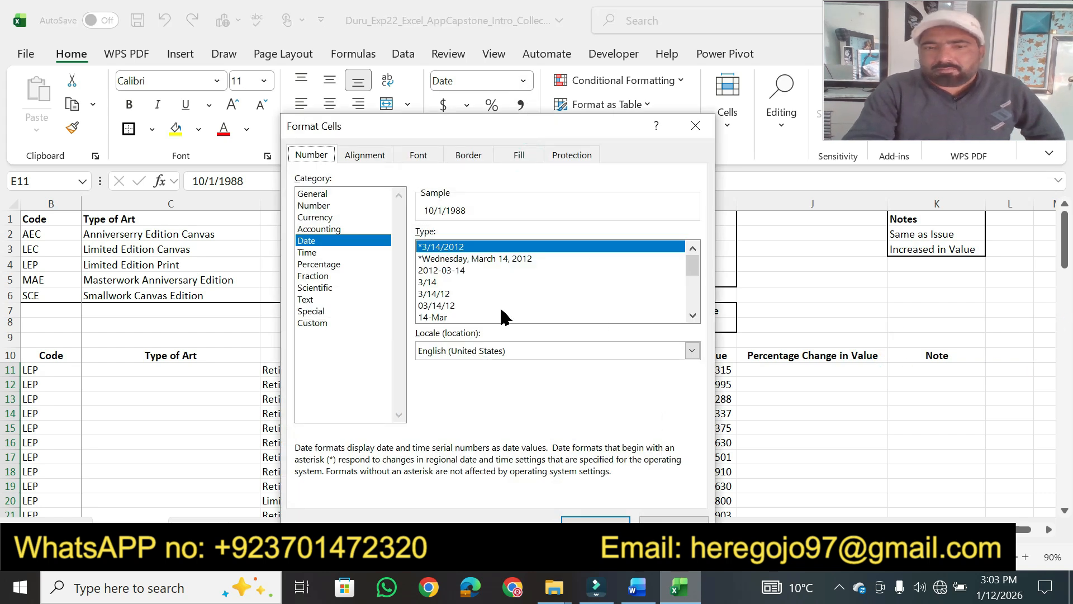
left_click(424, 320)
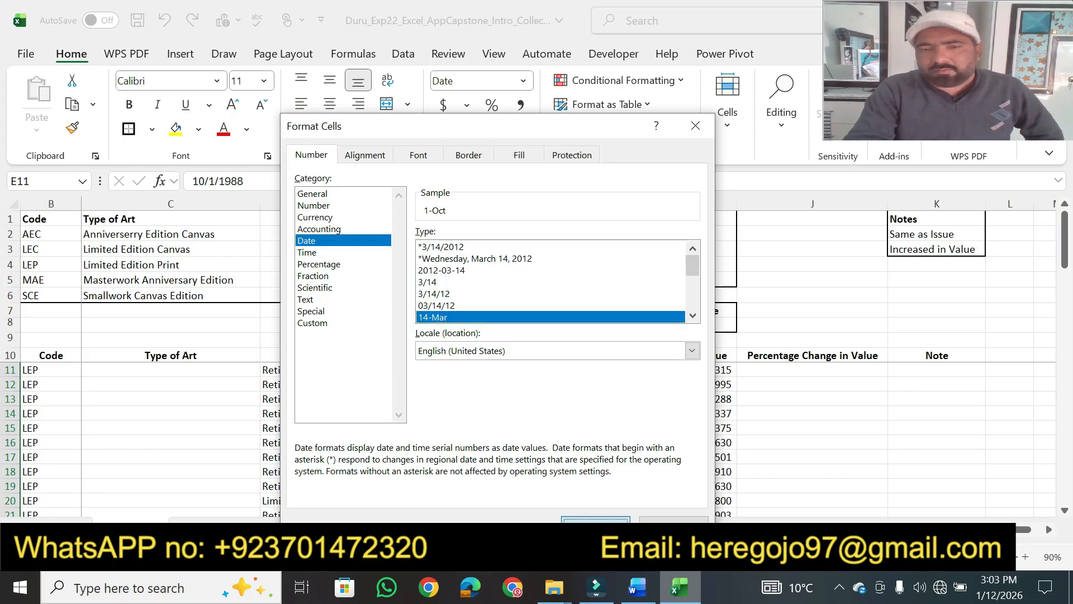
left_click(576, 521)
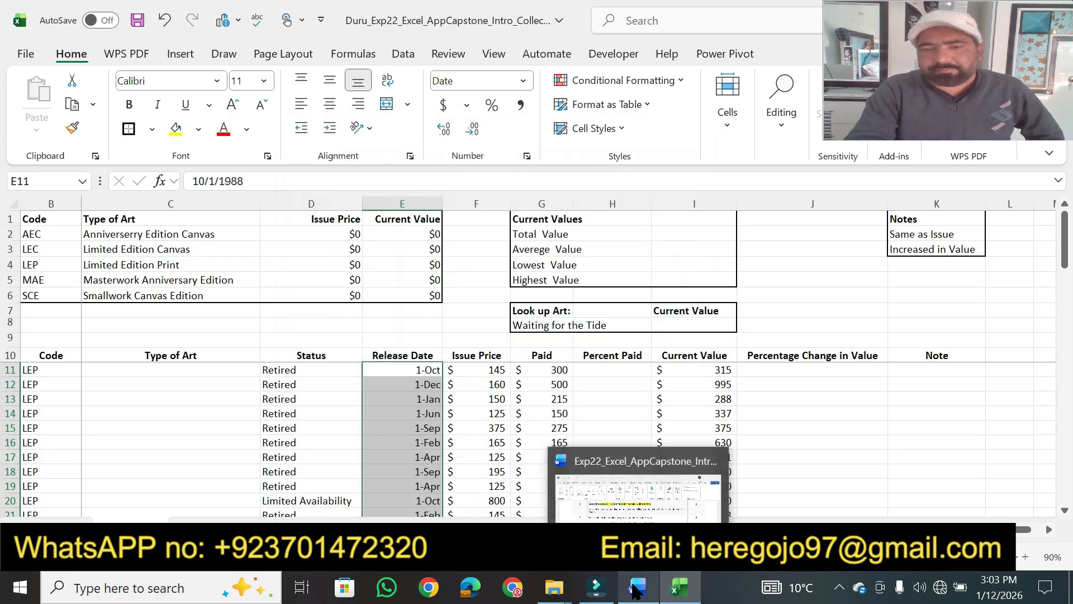
left_click(636, 588)
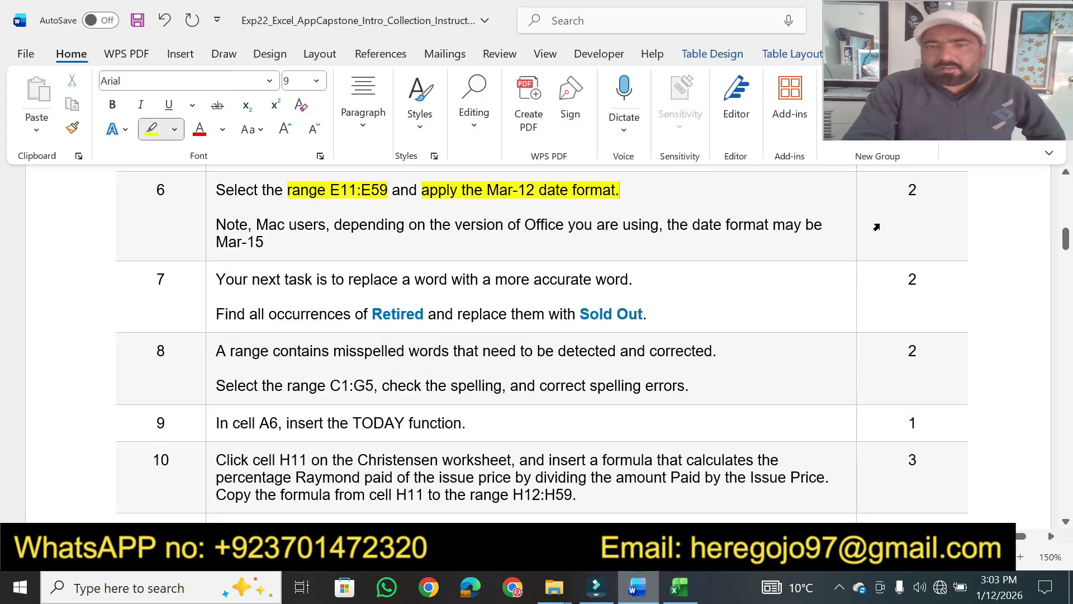
In Word, highlight step 6's points value and the key phrases of its Mac users note, including "Mar-15"
left_click_drag(919, 190, 904, 190)
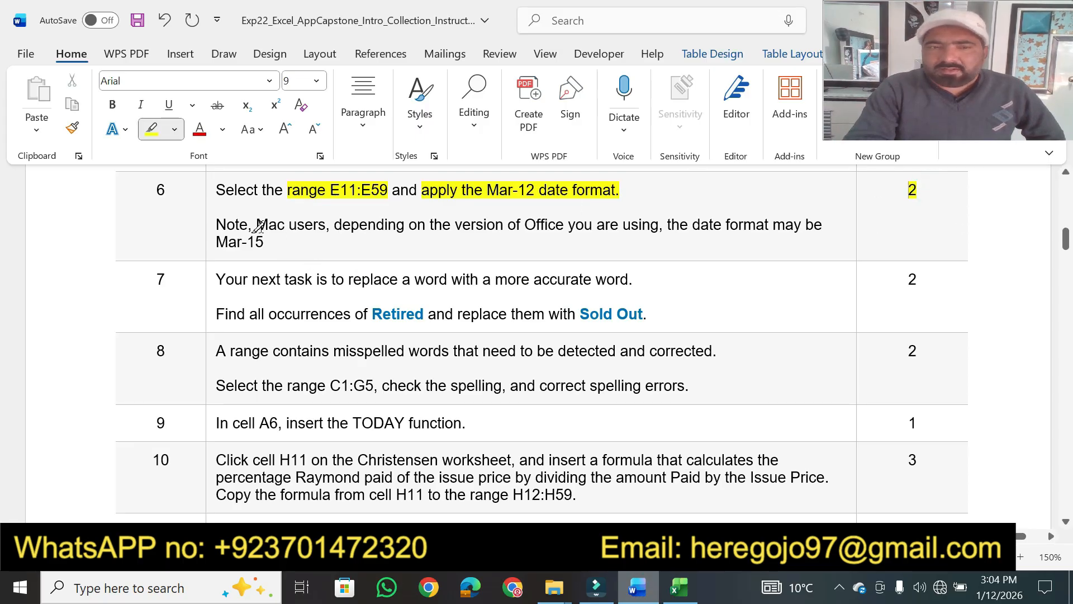
mouse_move(246, 223)
left_mouse_down()
mouse_move(216, 224)
mouse_move(326, 225)
left_mouse_up()
left_click_drag(455, 224, 769, 223)
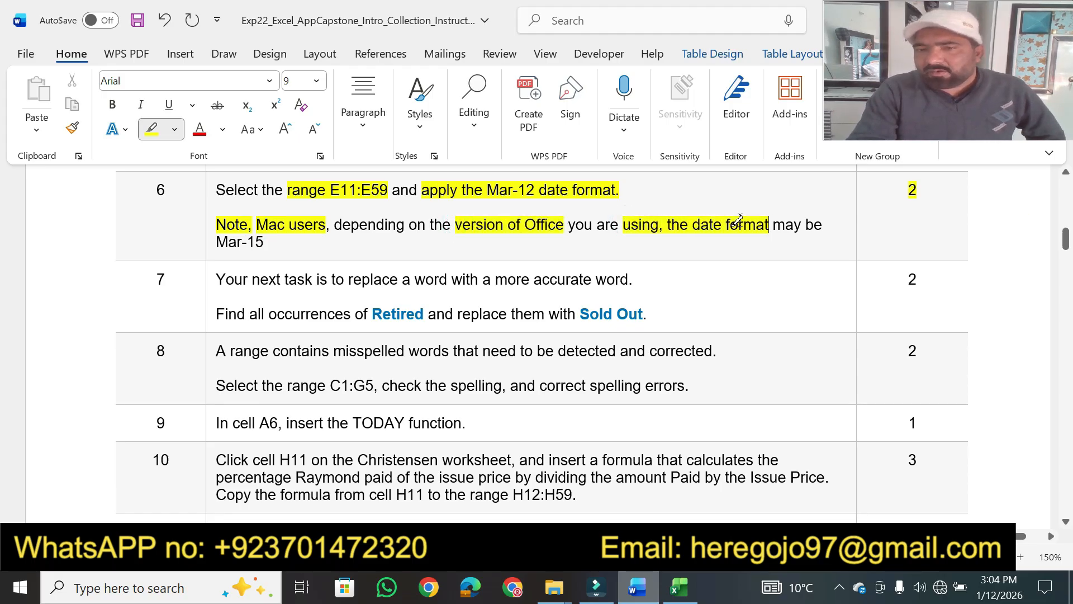
left_click_drag(264, 240, 211, 240)
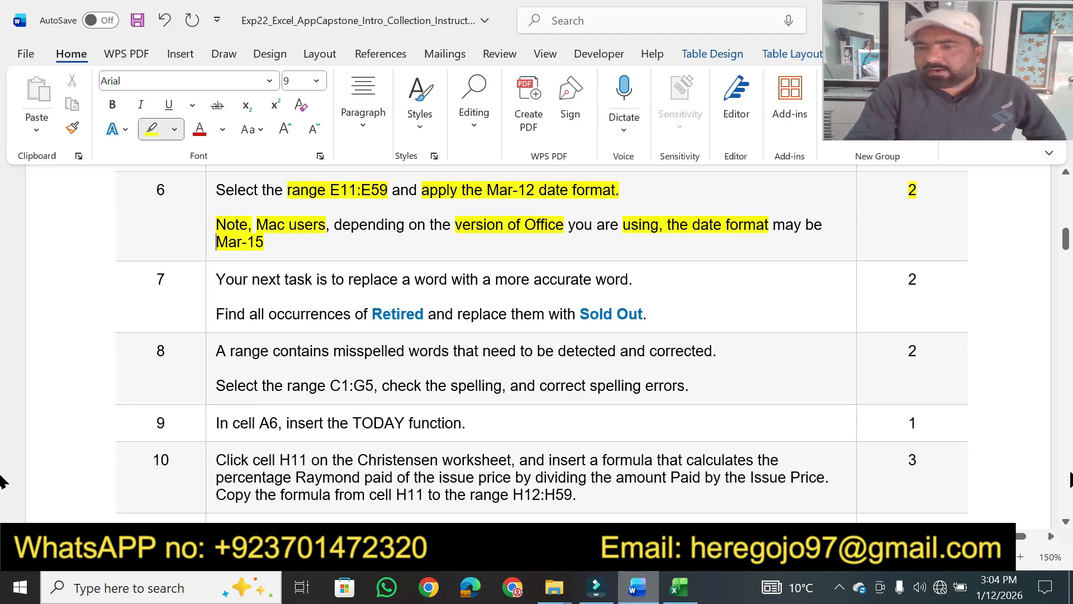
Highlight step 7's wording about replacing a word and finding all occurrences of Retired to replace with Sold Out, and stop highlighting
scroll(1067, 528, "down", 5)
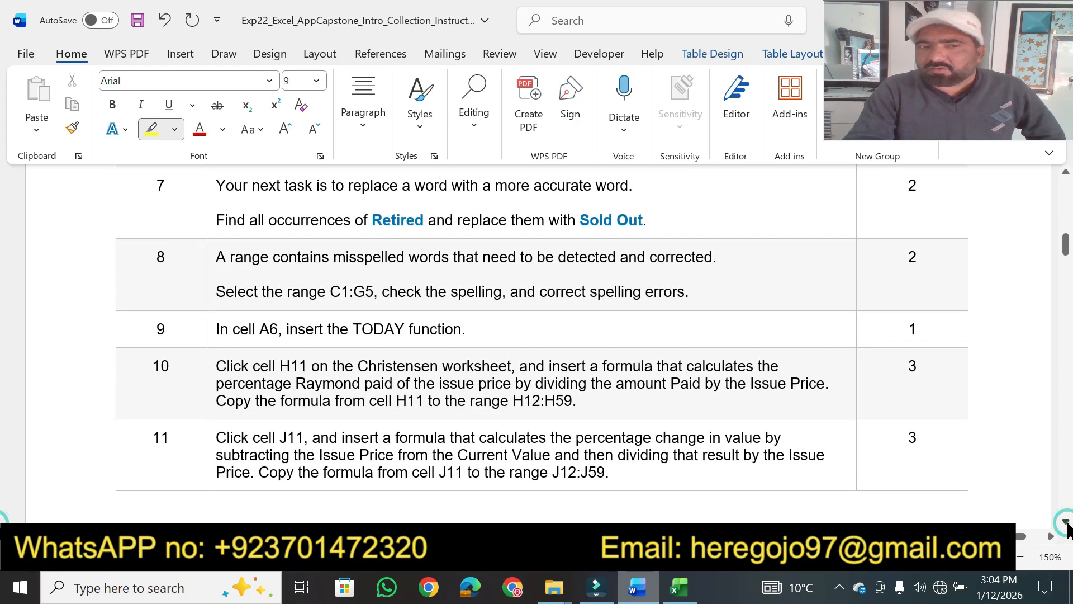
left_click_drag(251, 188, 635, 181)
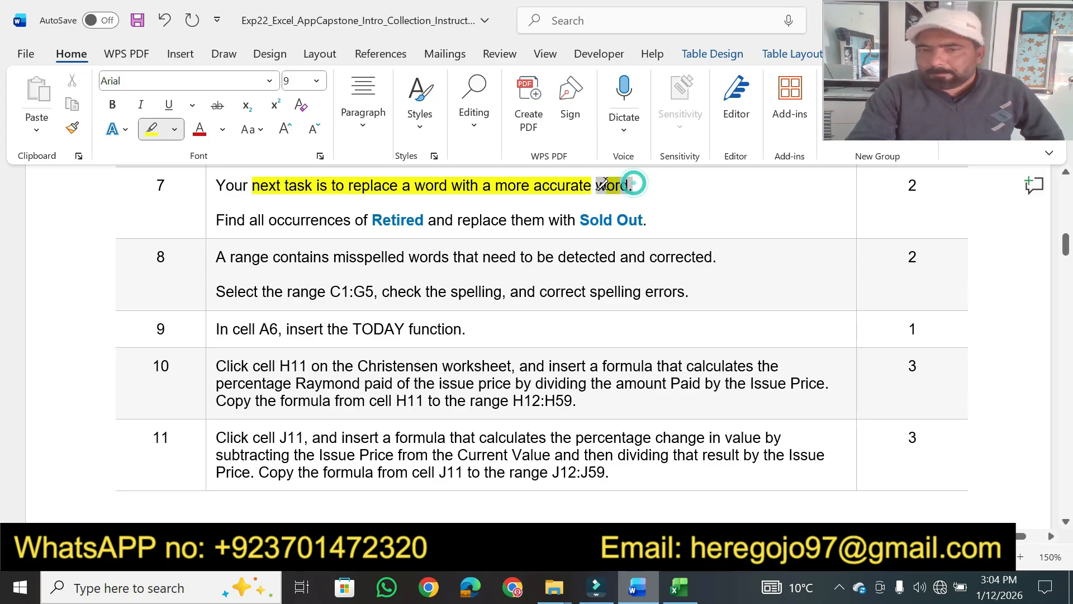
left_click_drag(249, 223, 667, 218)
key("Escape")
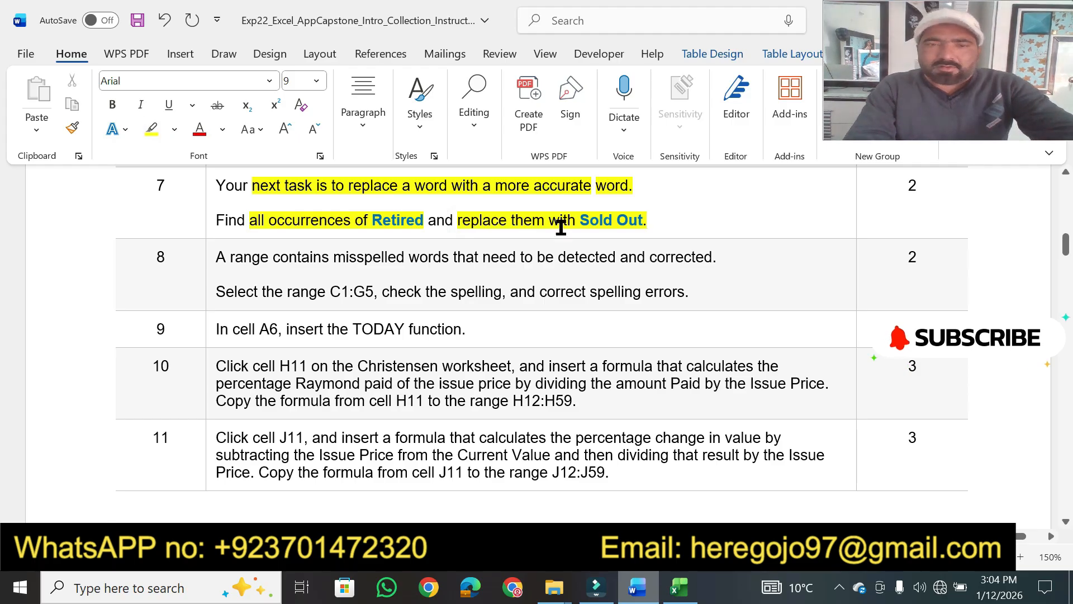
Select "Retired" in step 7, switch to Excel, and enter Retired as the search text for a find and replace
left_click_drag(375, 220, 423, 219)
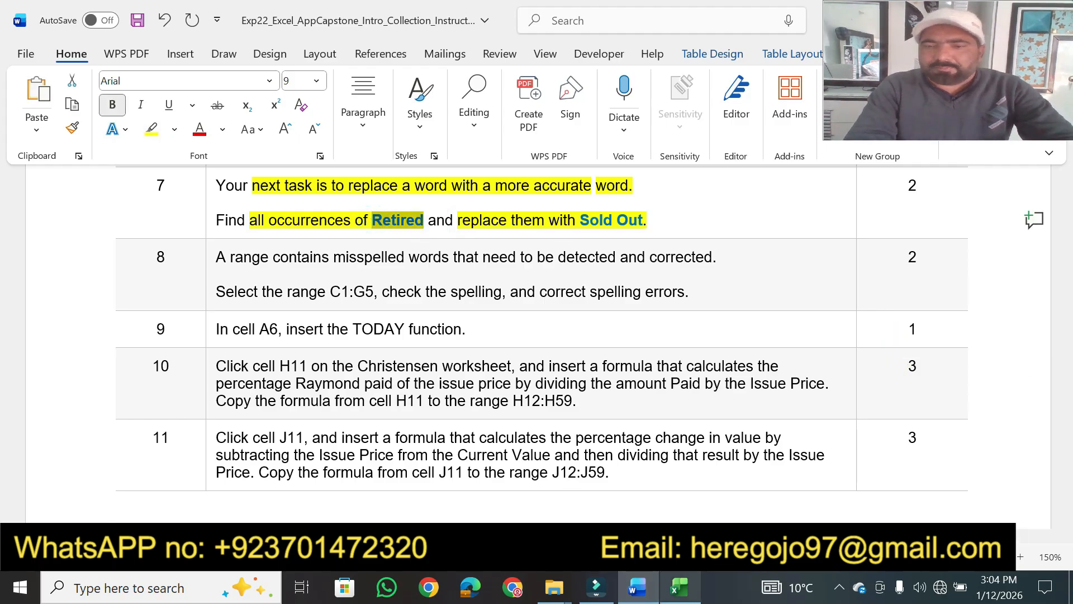
left_click(679, 587)
left_click(842, 458)
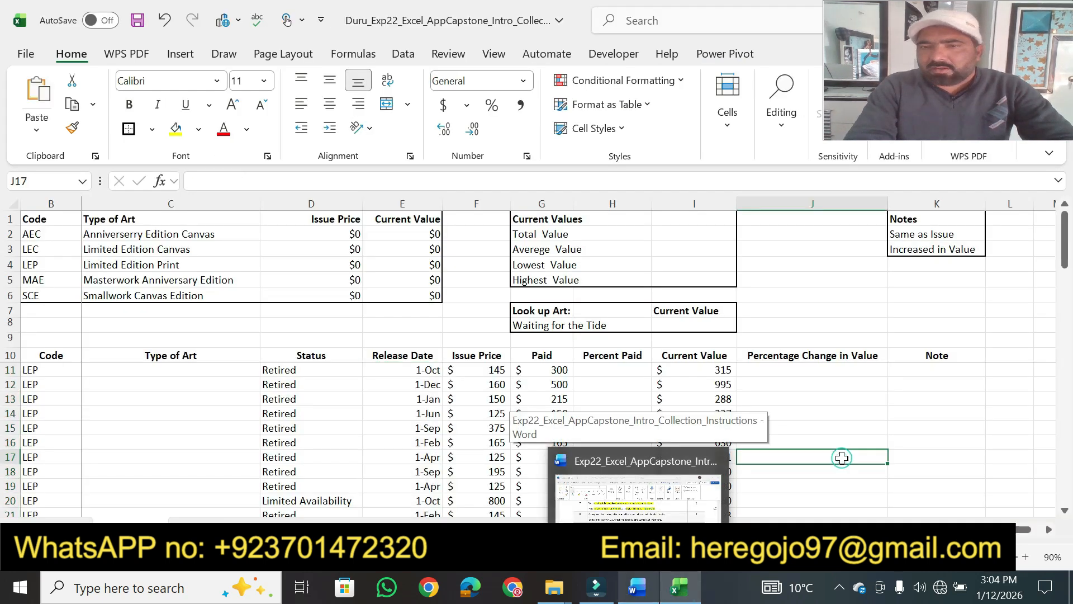
left_click(779, 130)
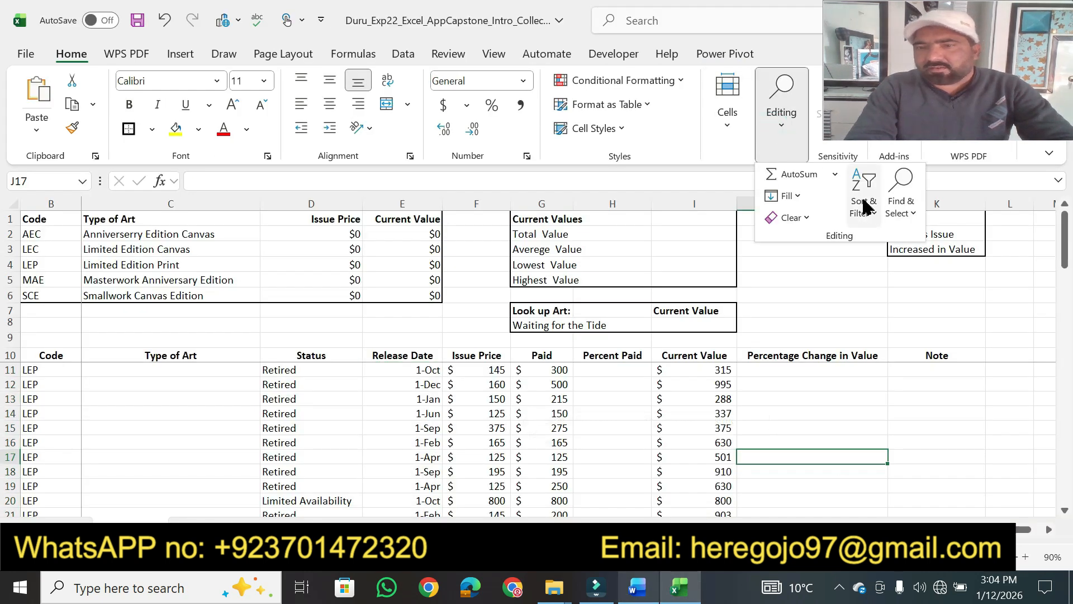
left_click(900, 211)
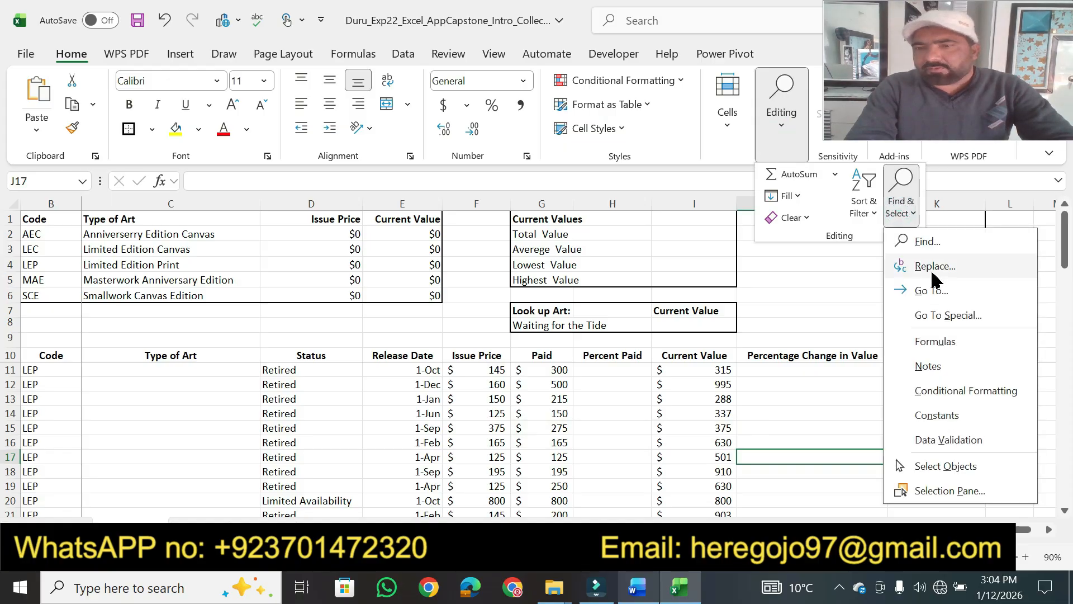
left_click(932, 271)
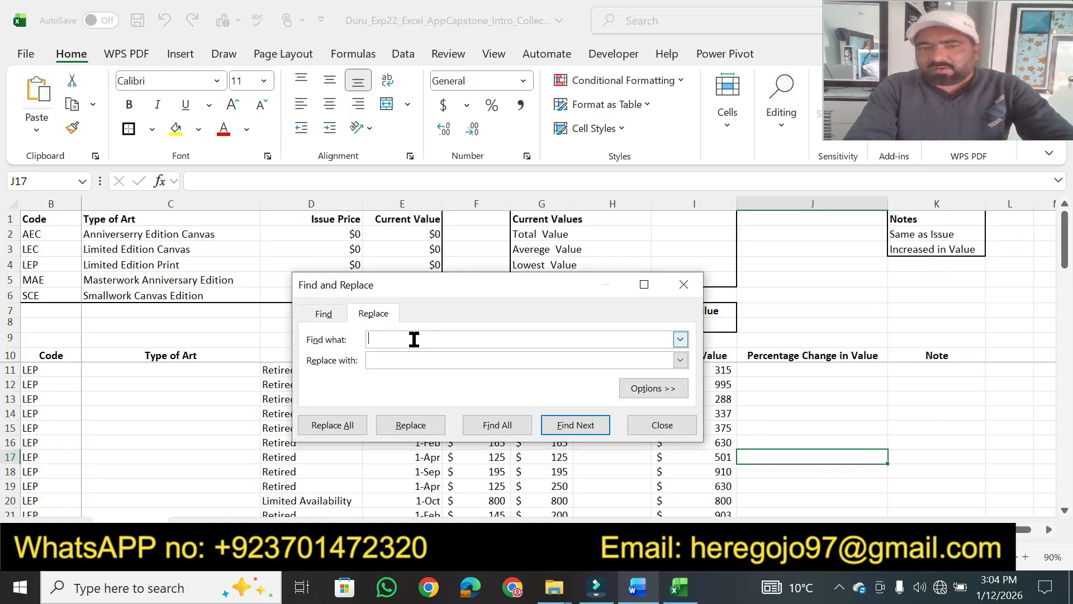
type("Retired")
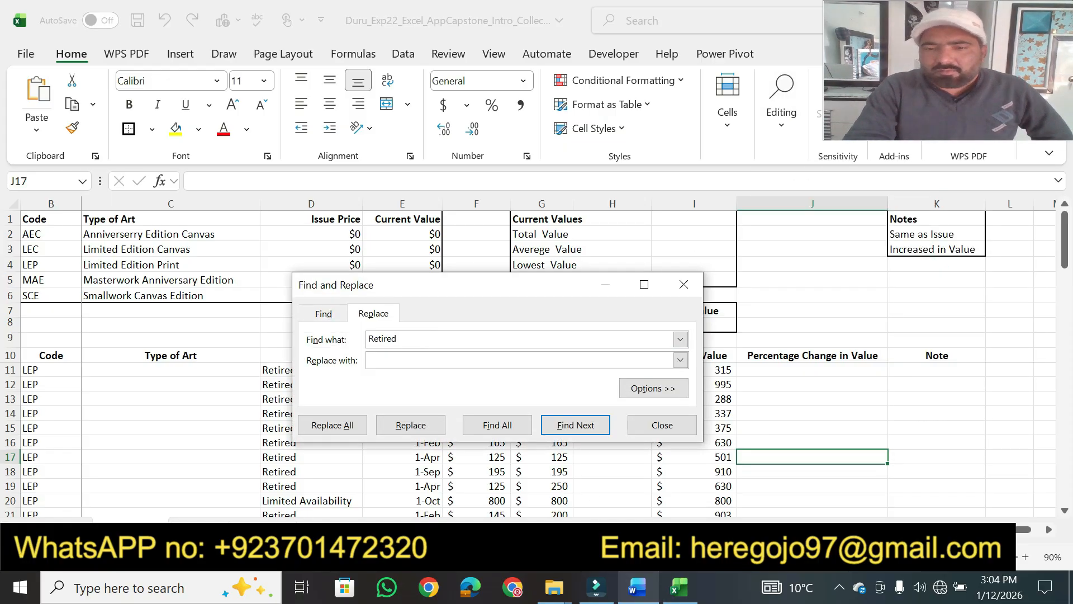
Copy "Sold Out" from step 7 in Word as the replacement text, and replace all occurrences of Retired in the Excel worksheet
left_click(638, 587)
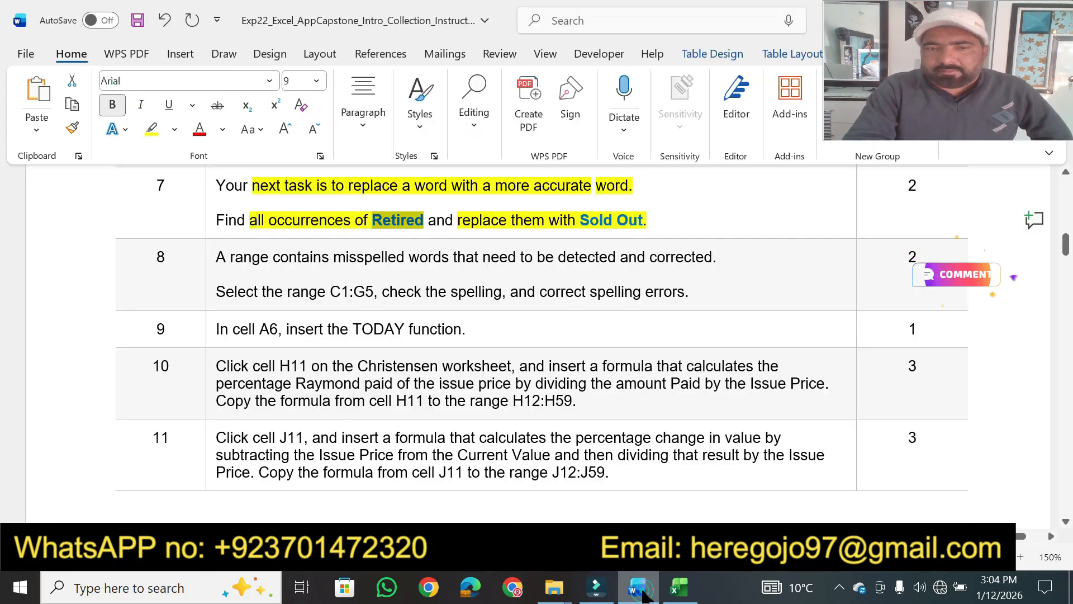
left_click(586, 224)
left_click_drag(581, 224, 638, 222)
key("ctrl+c")
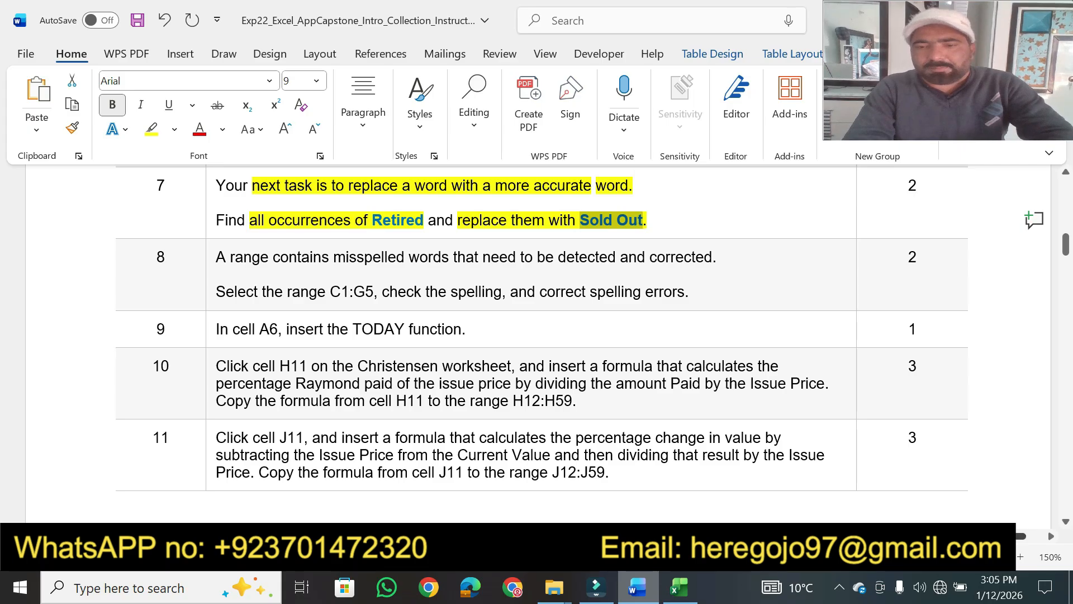
left_click(680, 587)
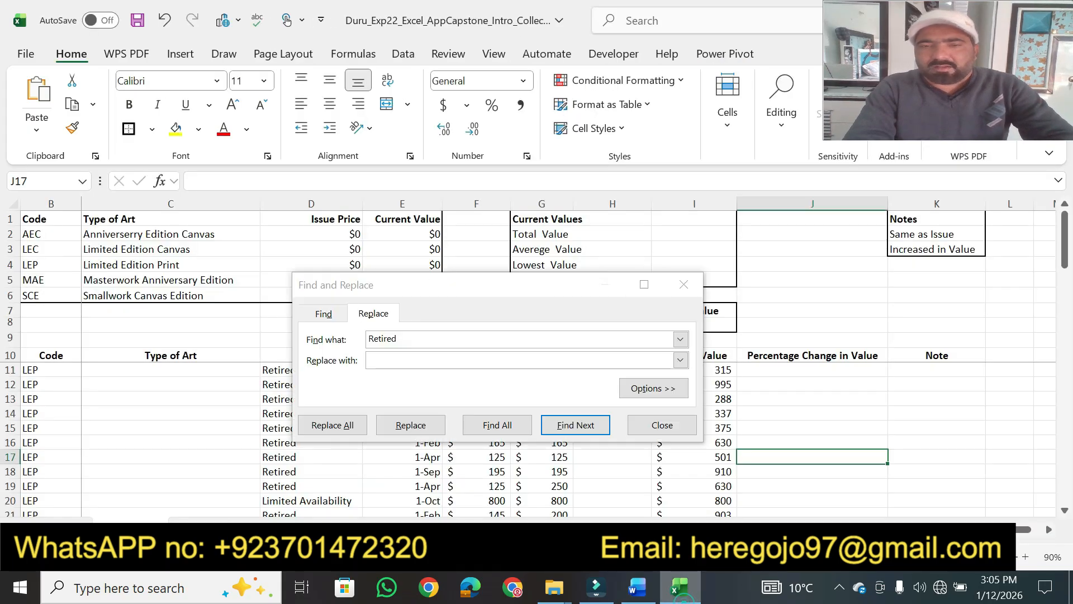
left_click(420, 366)
key("ctrl+v")
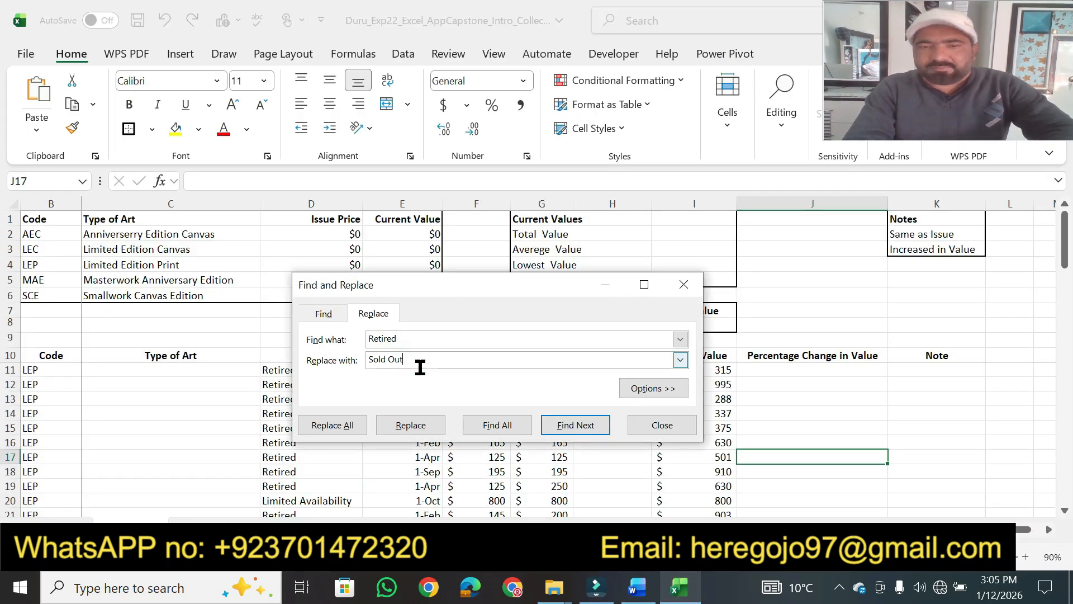
left_click(356, 428)
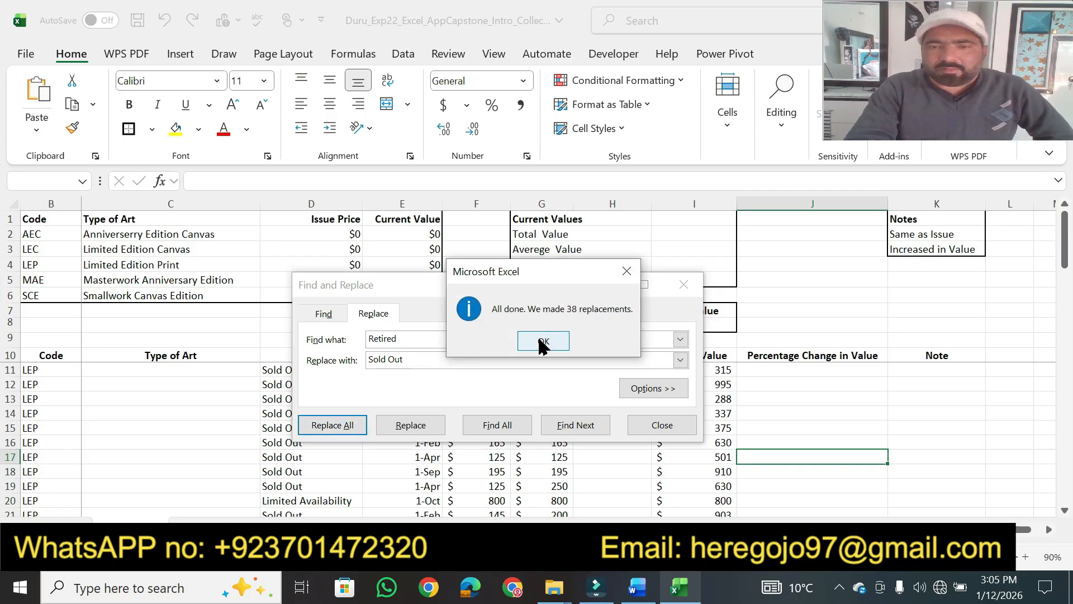
left_click(544, 342)
left_click(642, 425)
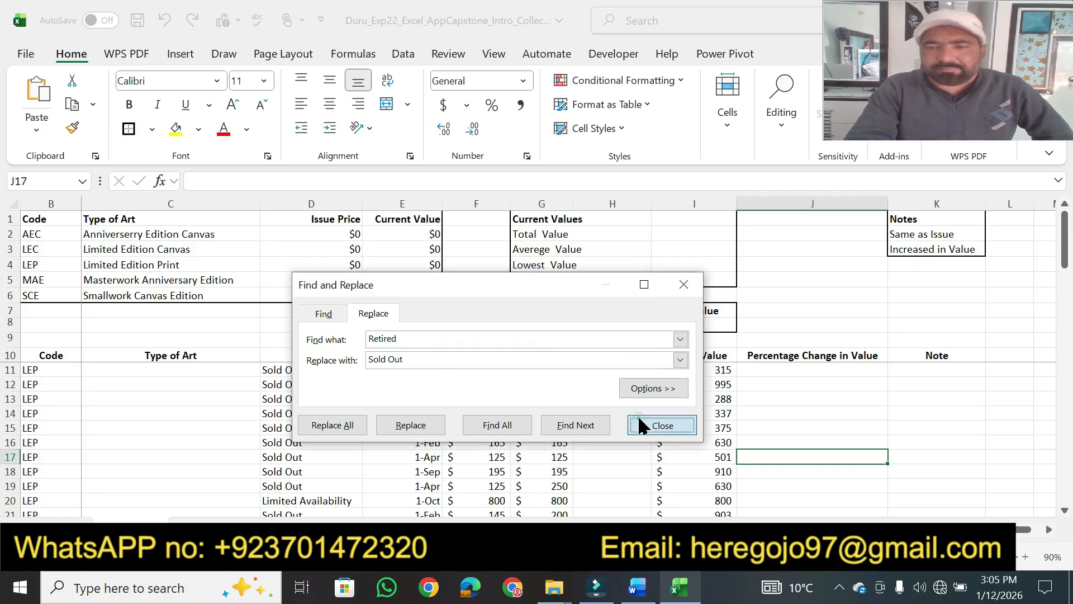
In Word, highlight step 7's points value and step 8's wording on misspelled words, range C1:G5 and correcting spelling errors
left_click(639, 588)
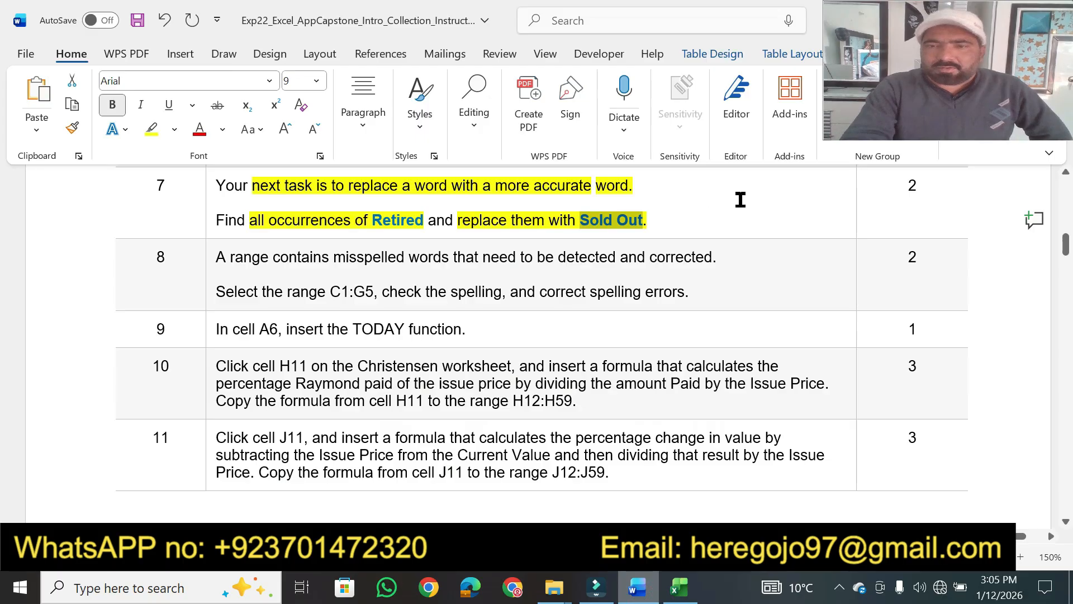
left_click(760, 214)
left_click(151, 129)
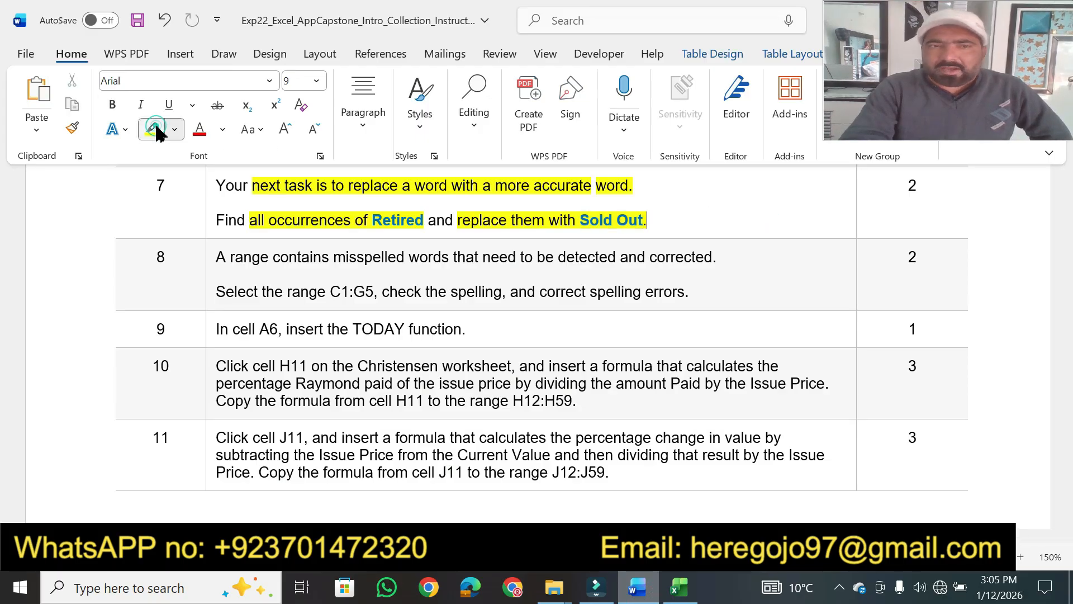
left_click_drag(919, 182, 902, 185)
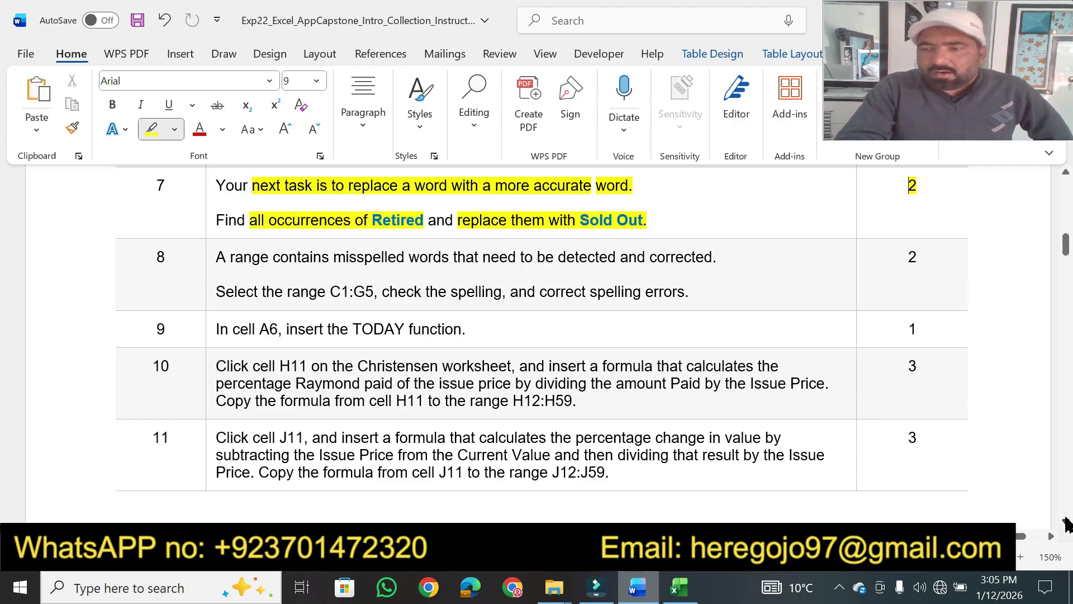
scroll(1066, 526, "down", 2)
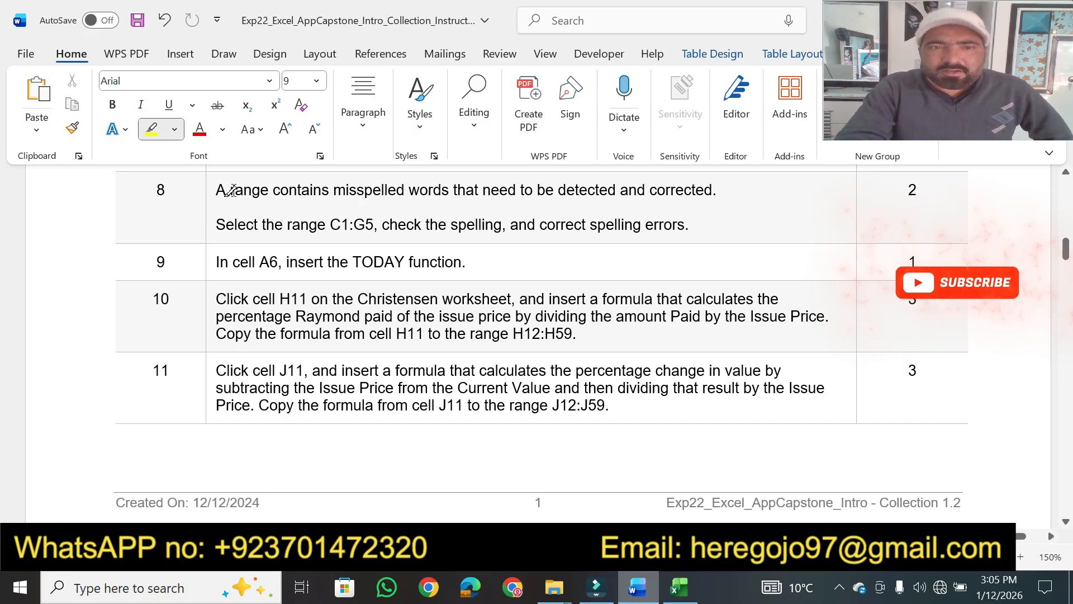
left_click_drag(229, 190, 698, 185)
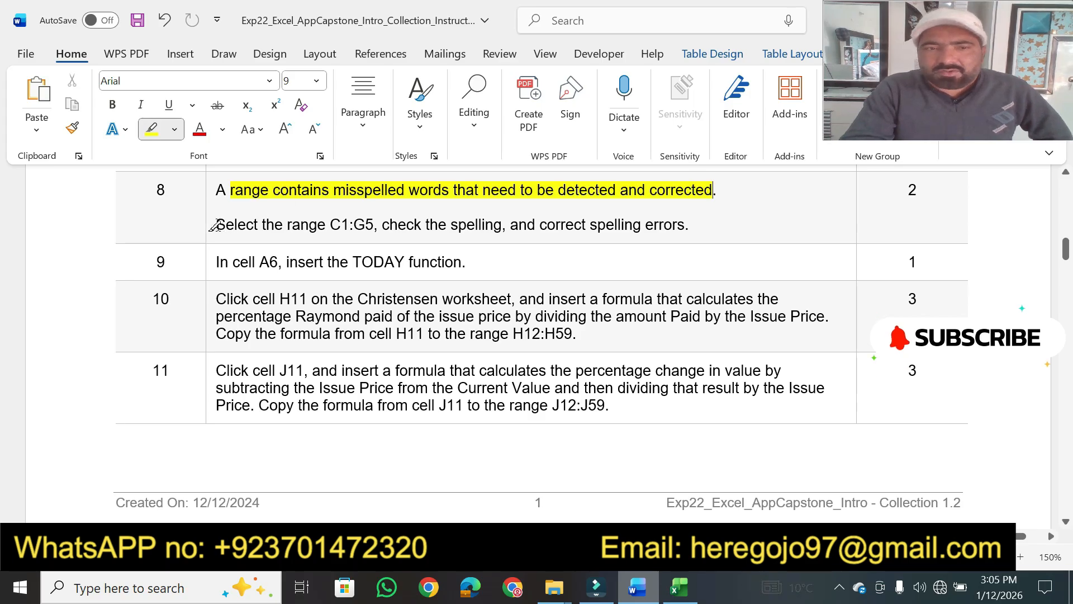
left_click_drag(218, 225, 687, 223)
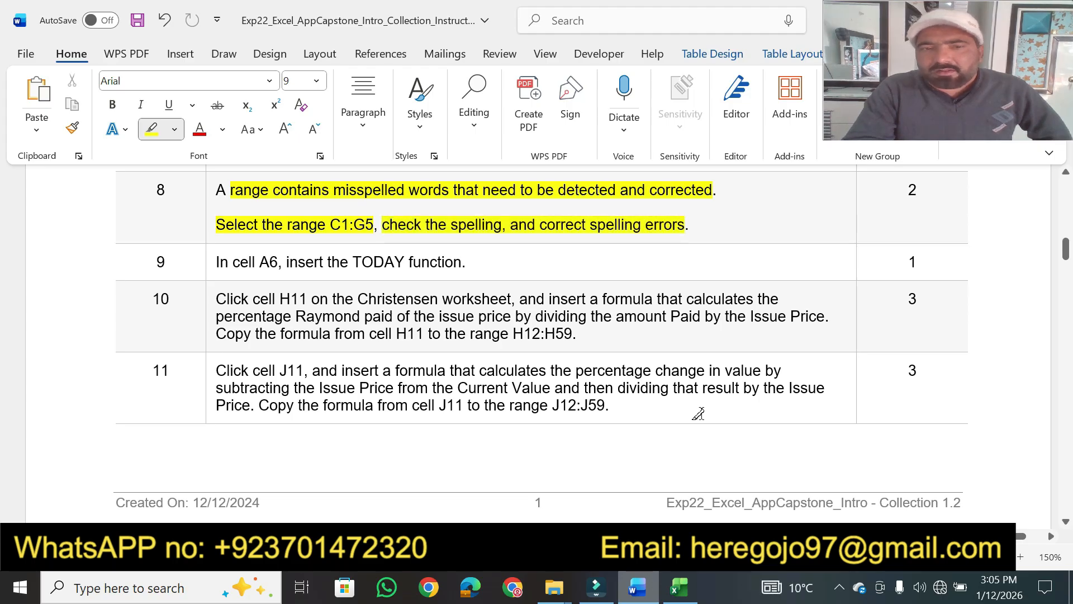
In Excel, spell-check the range C1:H5, changing Anniverserry to Anniversary and Averege to Average
left_click(679, 587)
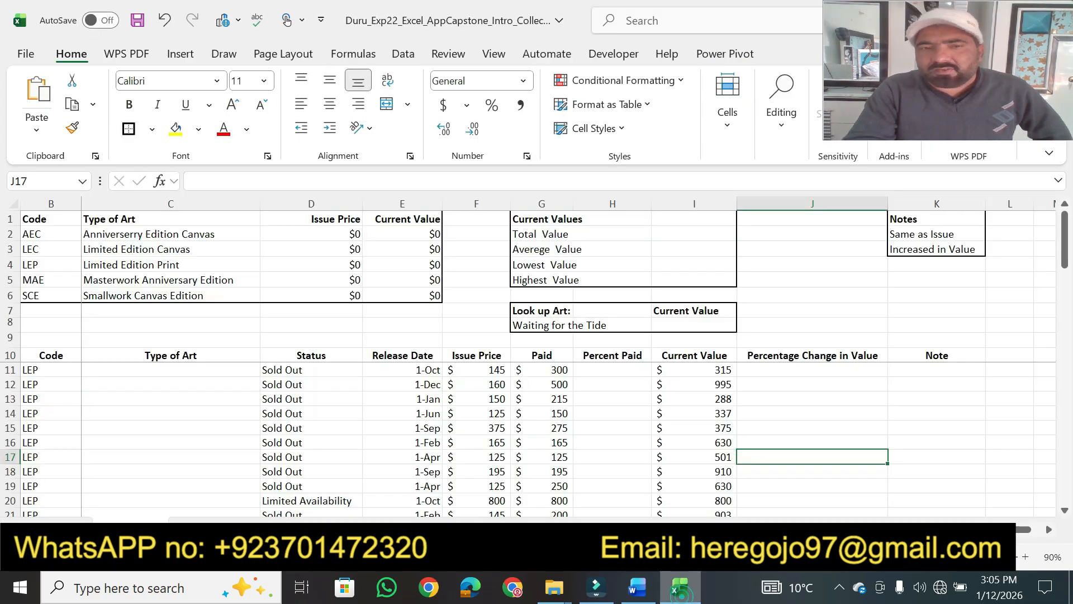
left_click(52, 182)
type("c1:")
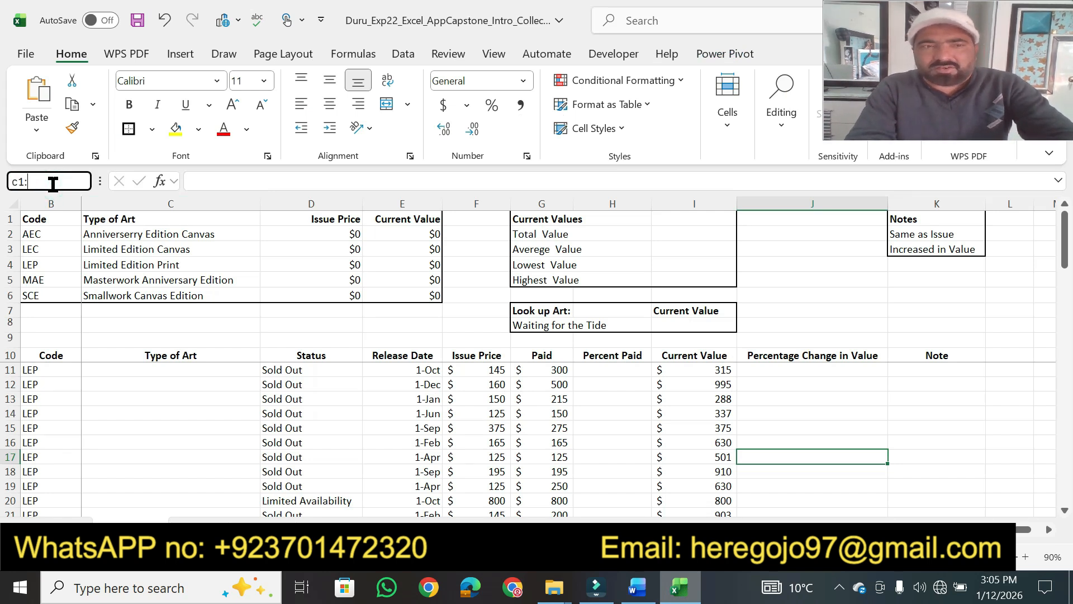
type("h5")
key("Return")
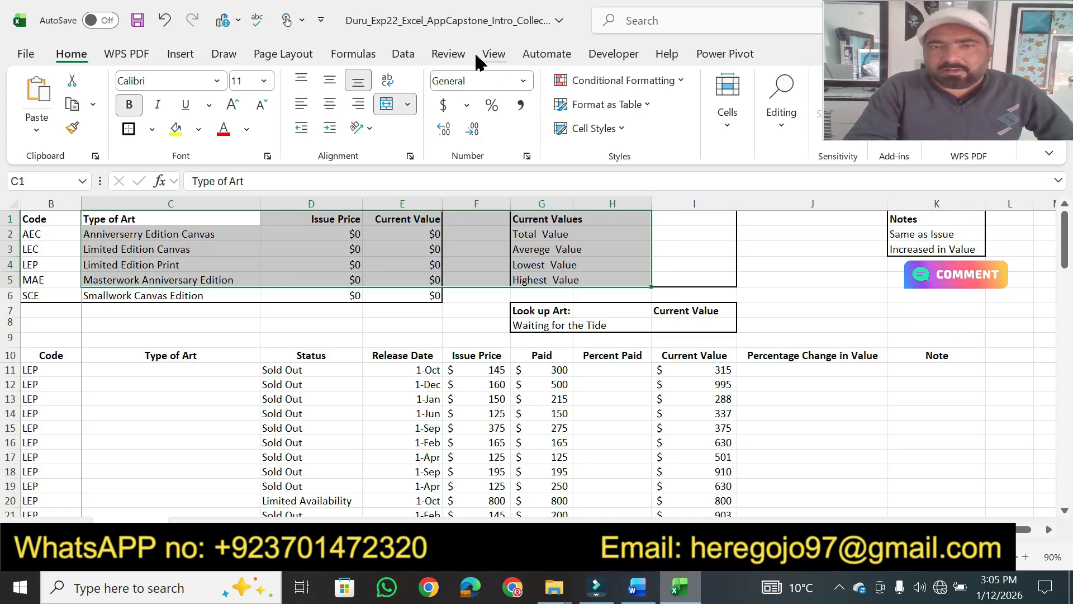
left_click(452, 54)
left_click(36, 103)
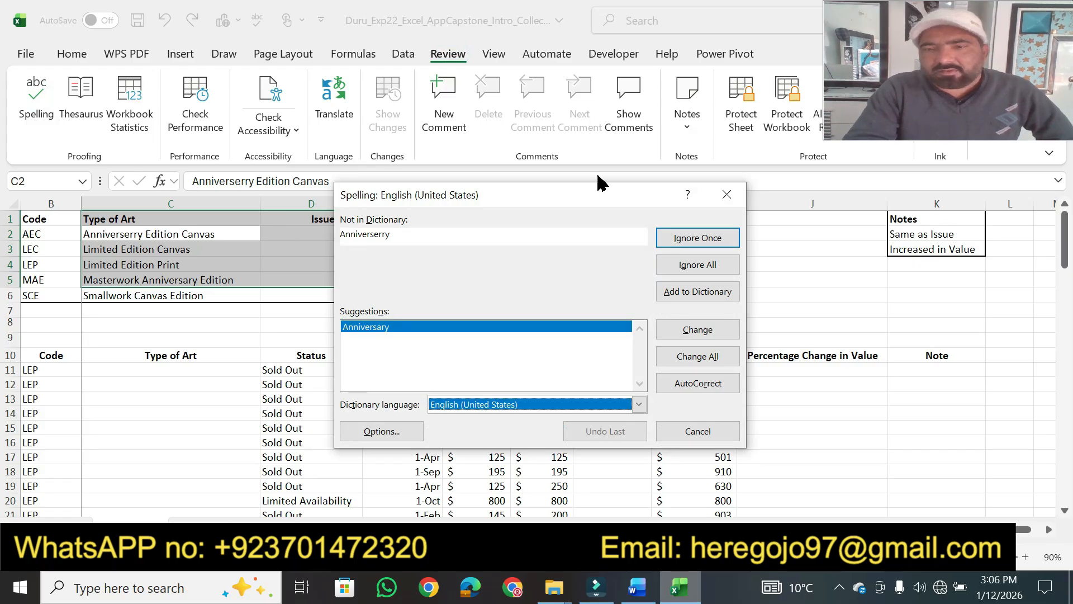
left_click_drag(604, 197, 755, 207)
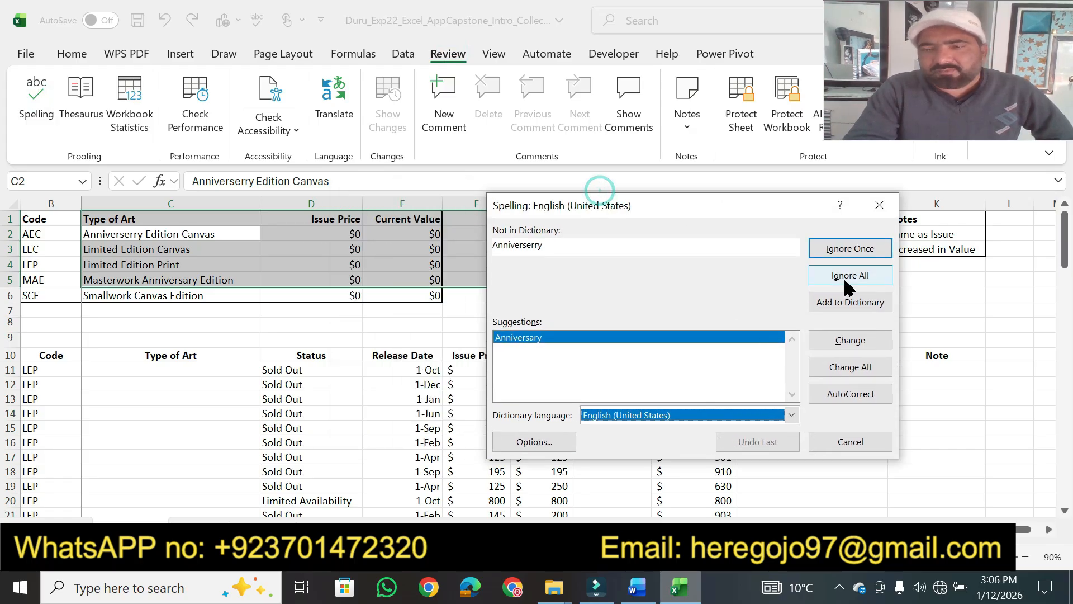
left_click(854, 339)
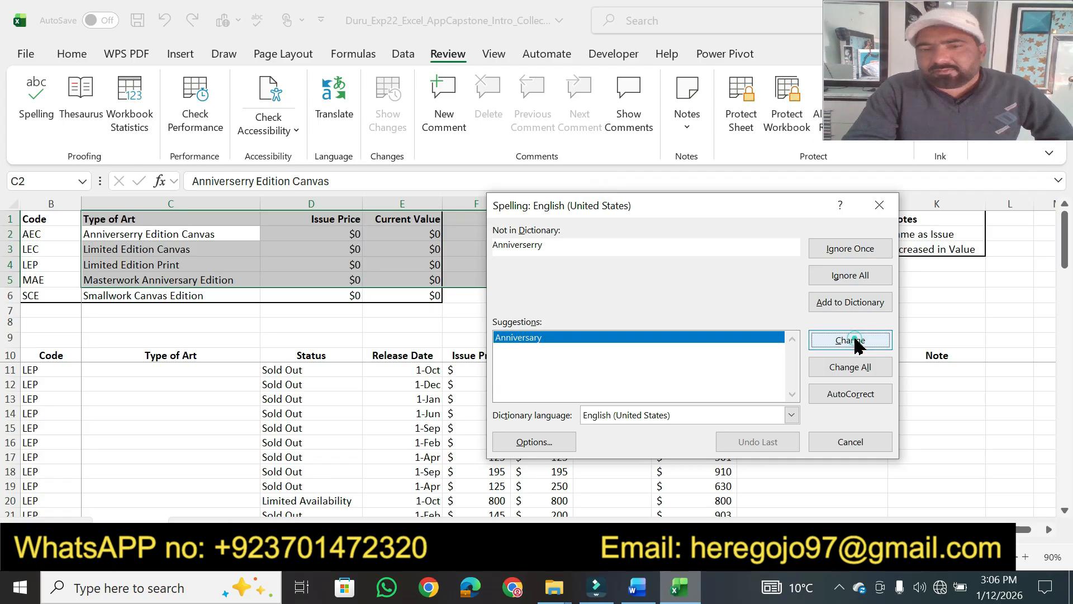
left_click(857, 342)
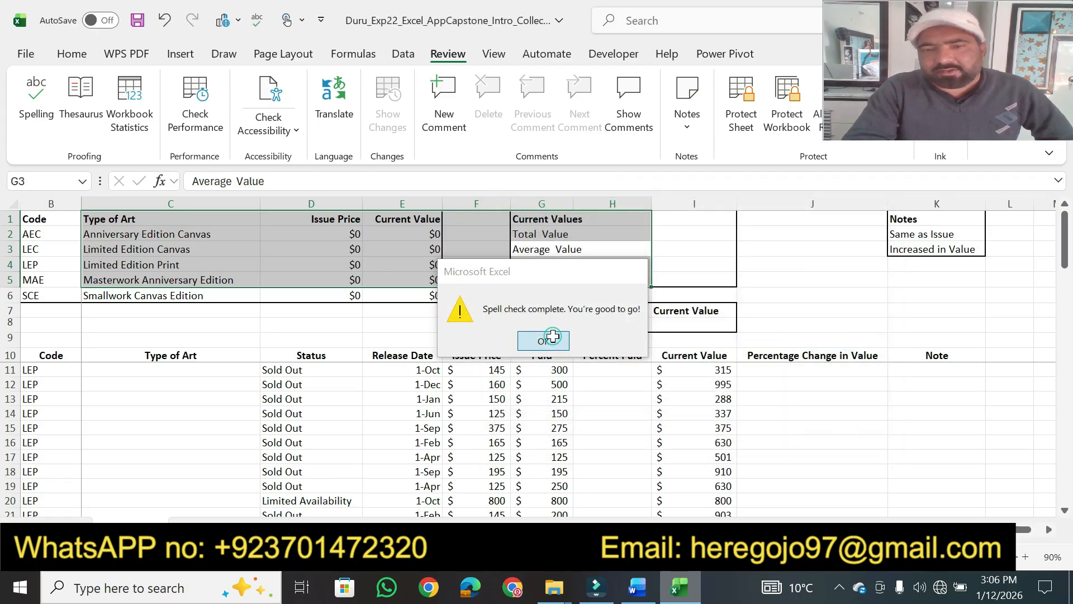
left_click(553, 342)
In Word, highlight step 8's points value and step 9's cell A6 TODAY function instruction, and return to the Excel workbook
left_click(639, 593)
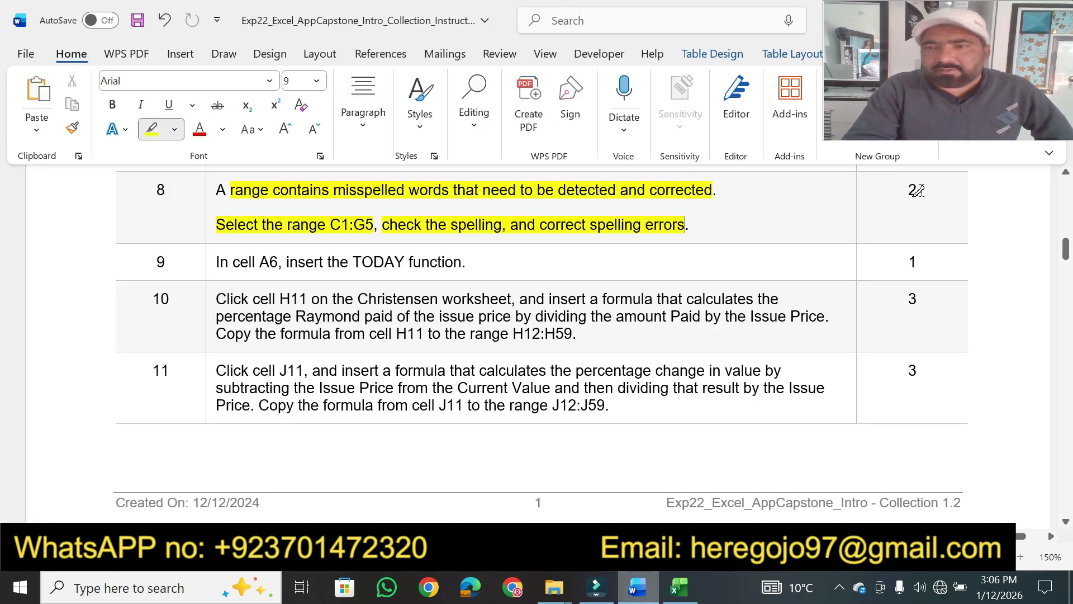
left_click_drag(908, 191, 920, 190)
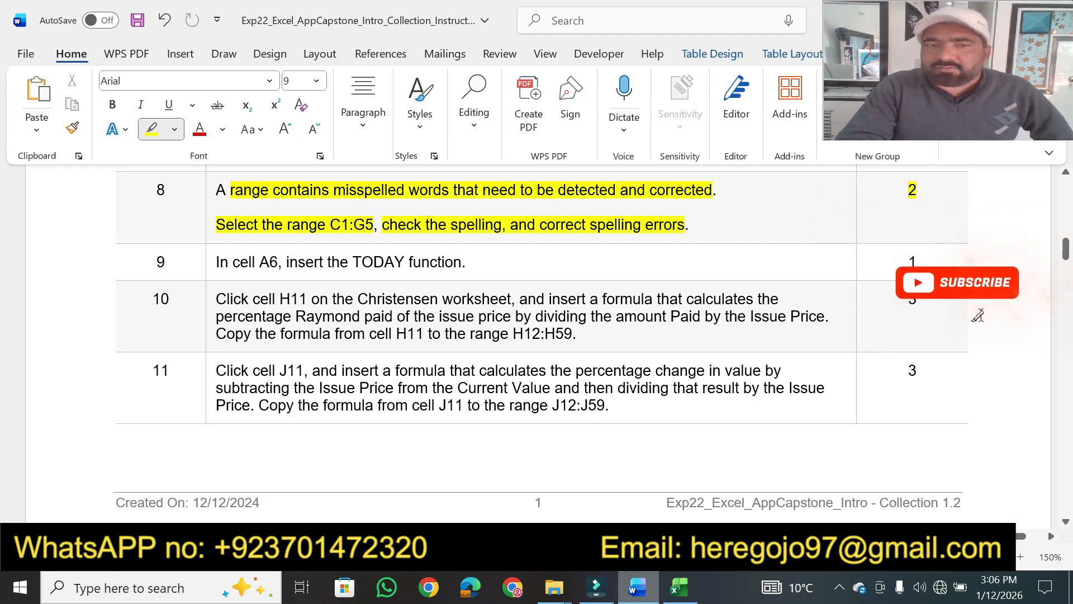
scroll(1066, 526, "down", 3)
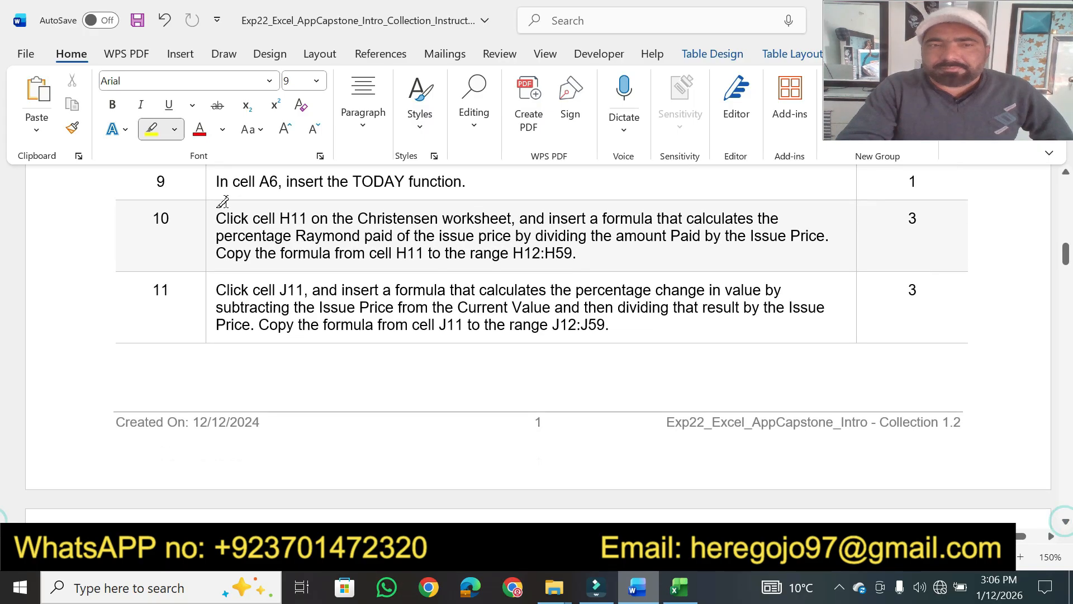
left_click_drag(215, 182, 461, 182)
left_click(680, 587)
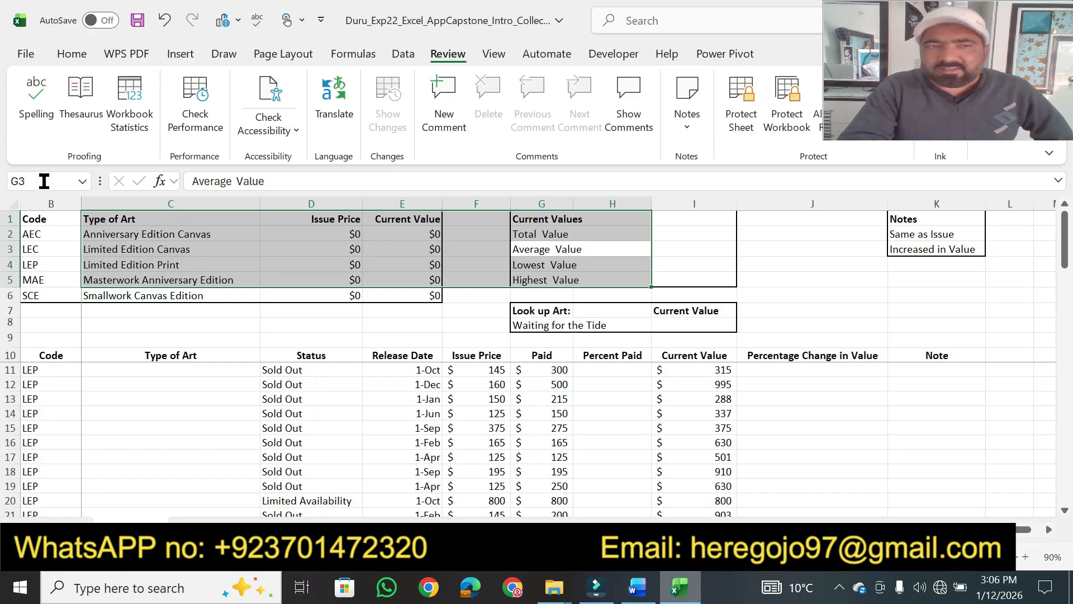
Go to cell A6 on the Christensen worksheet
left_click(44, 180)
type("a6")
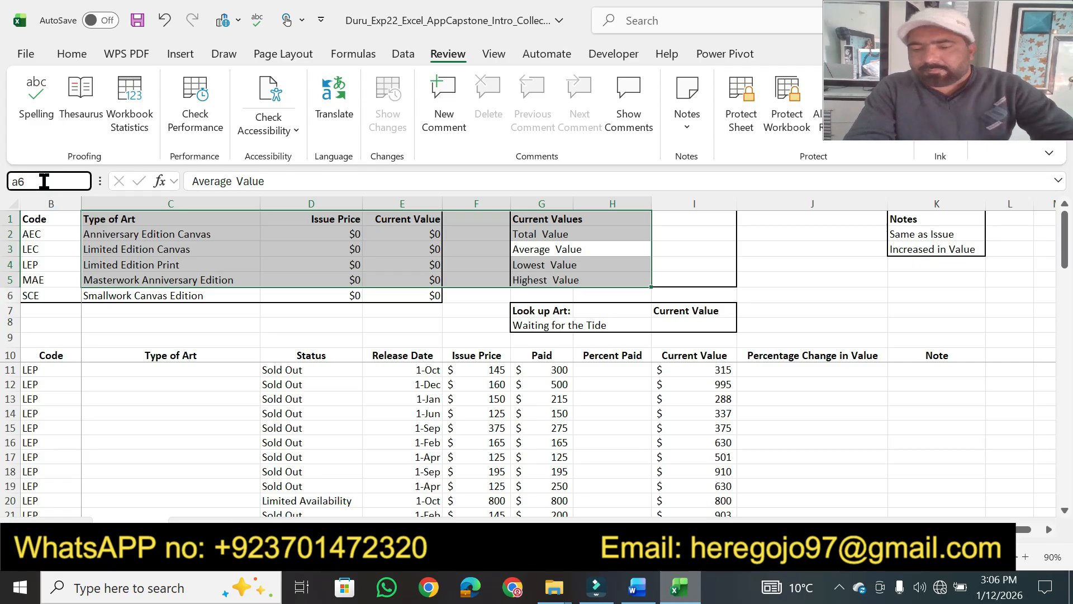
key("Return")
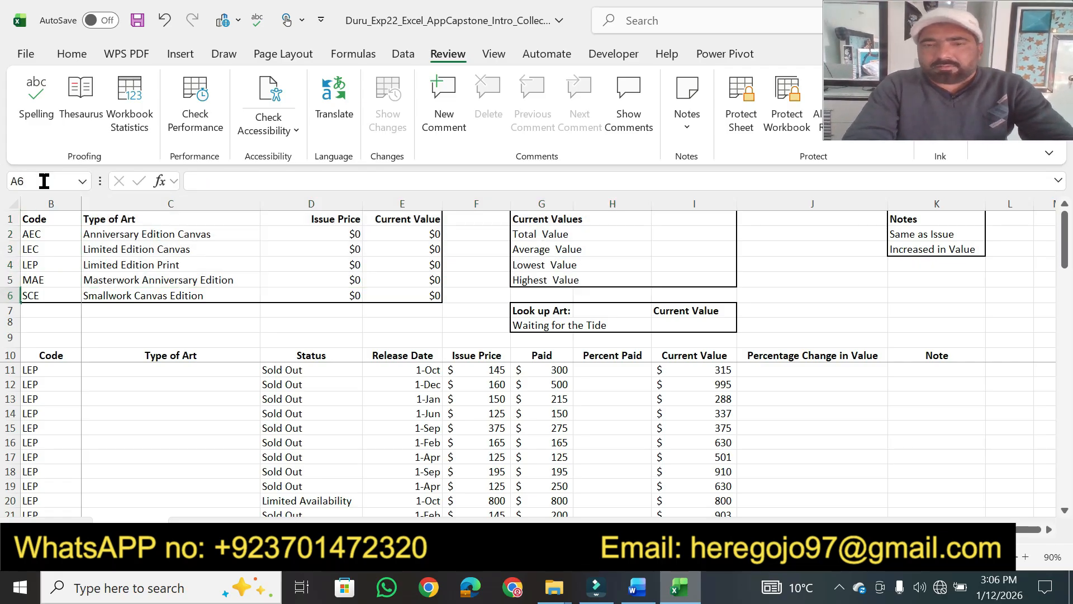
left_click(1065, 264)
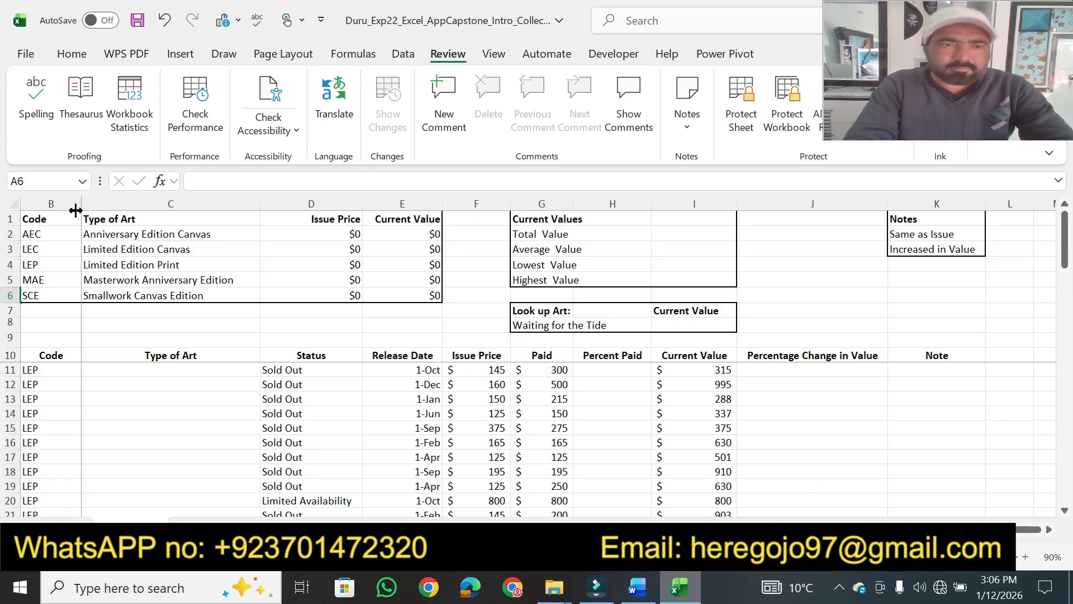
Auto-fit column B to its contents, and widen it well beyond the Code entries
left_click(55, 205)
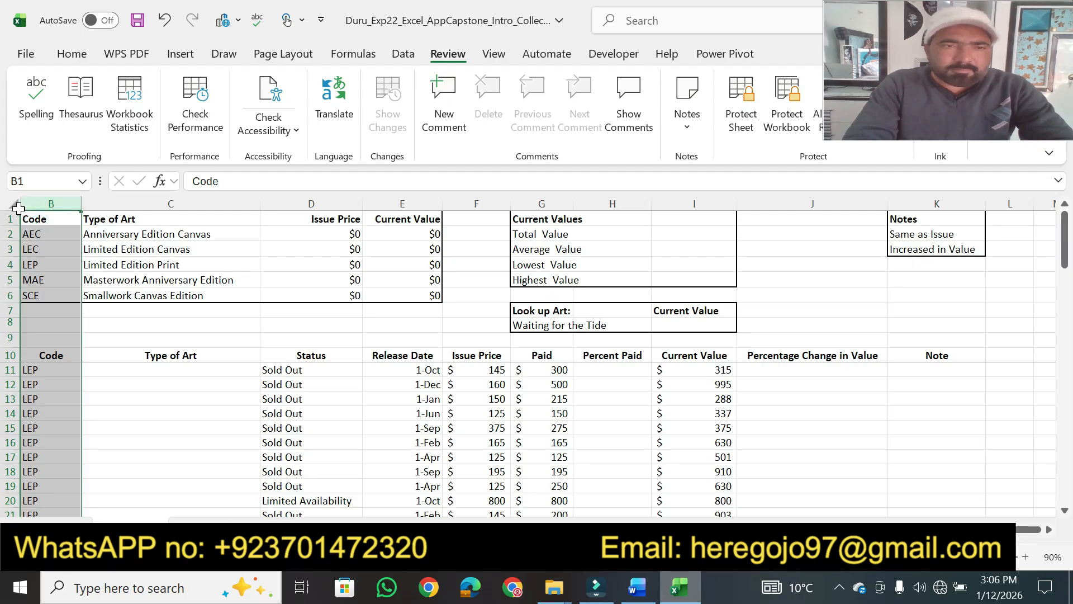
double_click(82, 202)
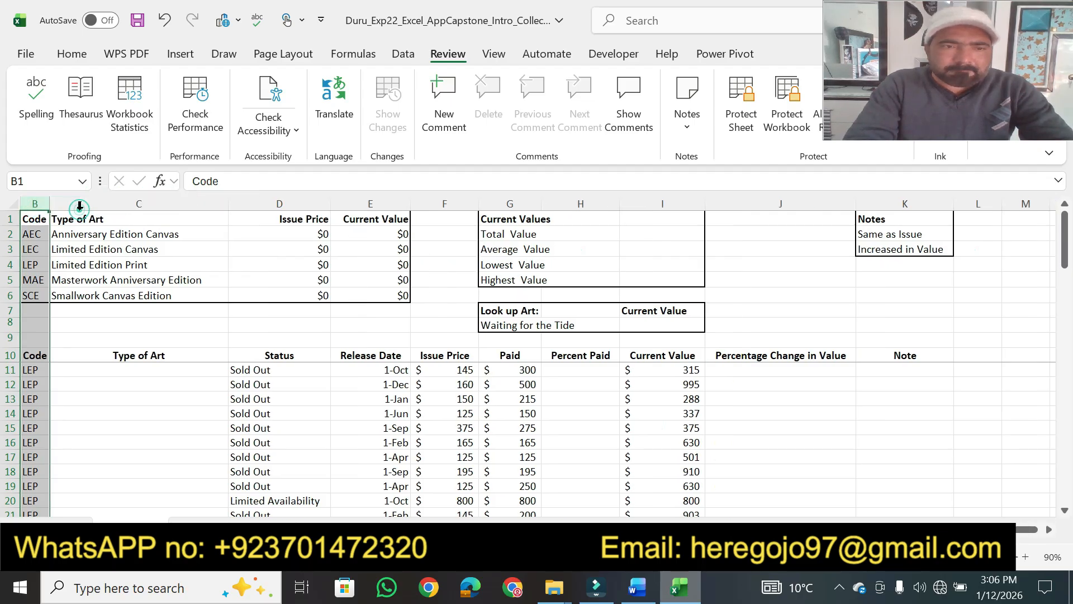
double_click(48, 206)
double_click(49, 205)
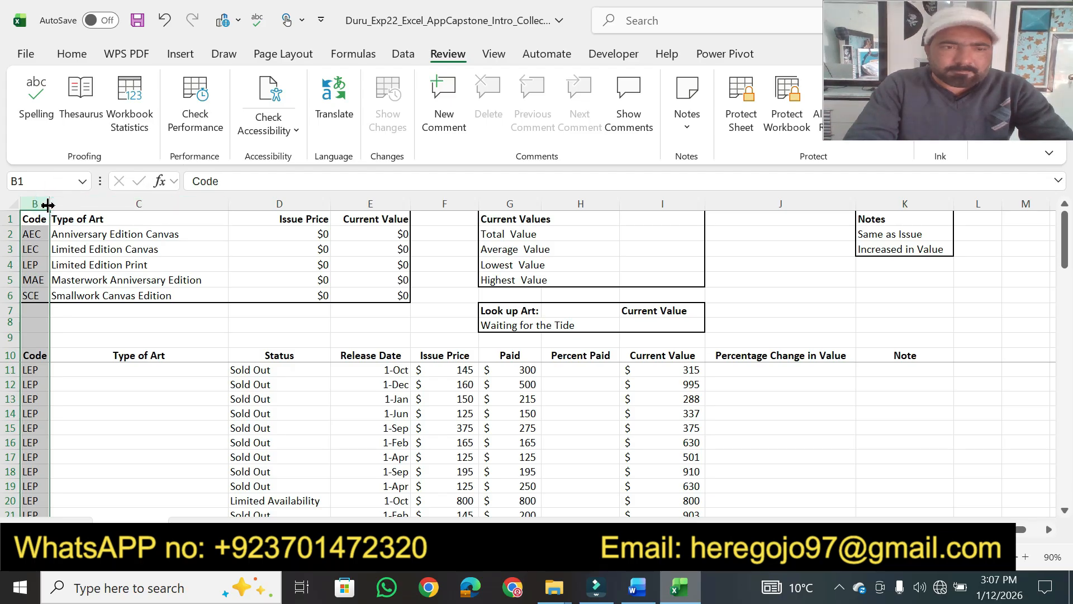
left_click_drag(48, 205, 138, 205)
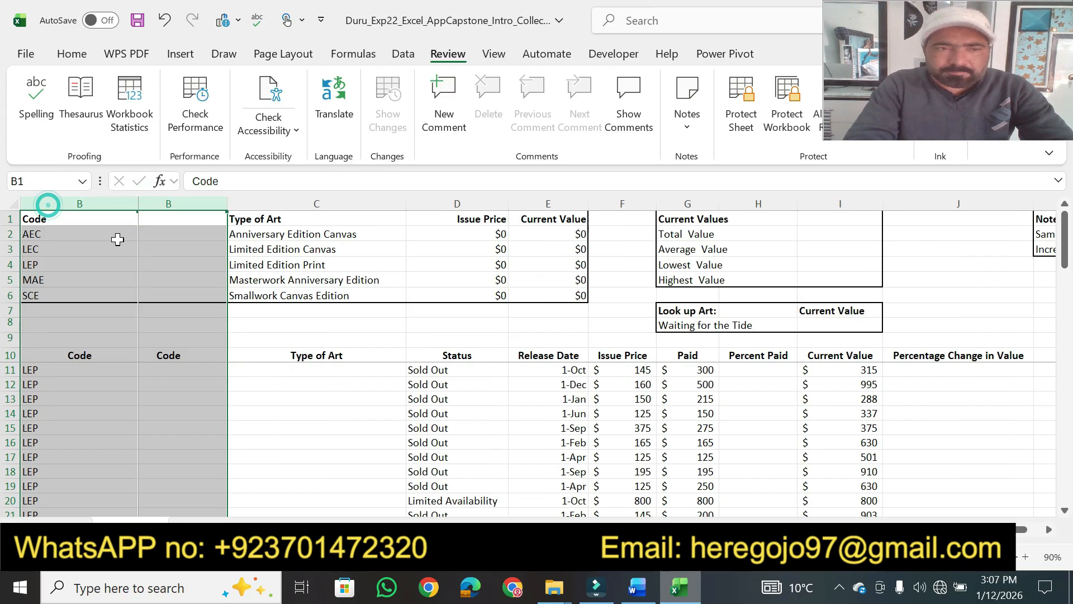
left_click(58, 311)
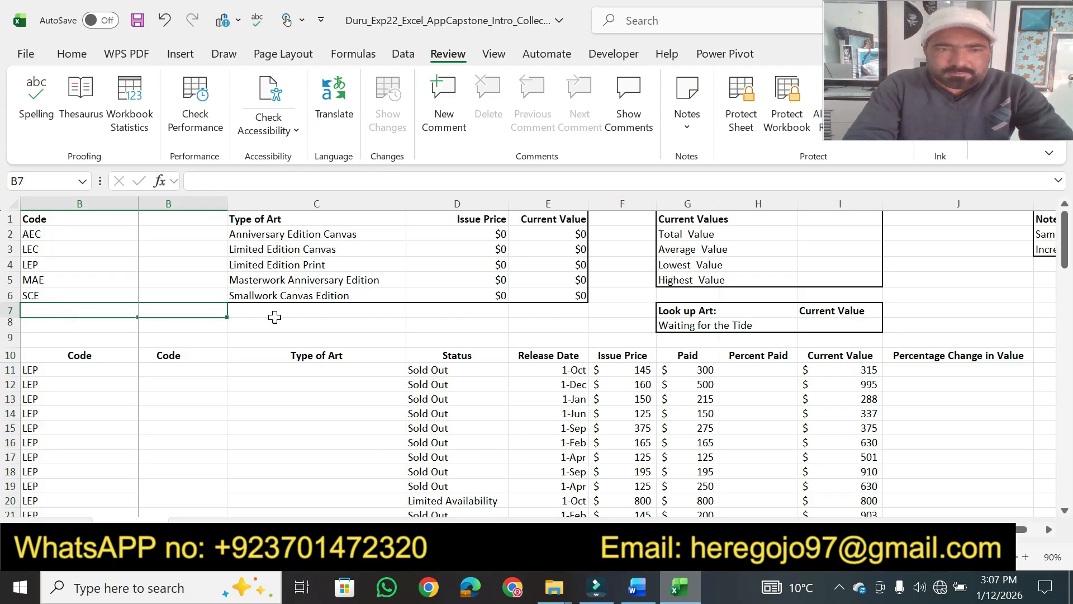
Reread step 9's TODAY function instruction in Word, and go to cell A6 again in Excel
left_click(637, 587)
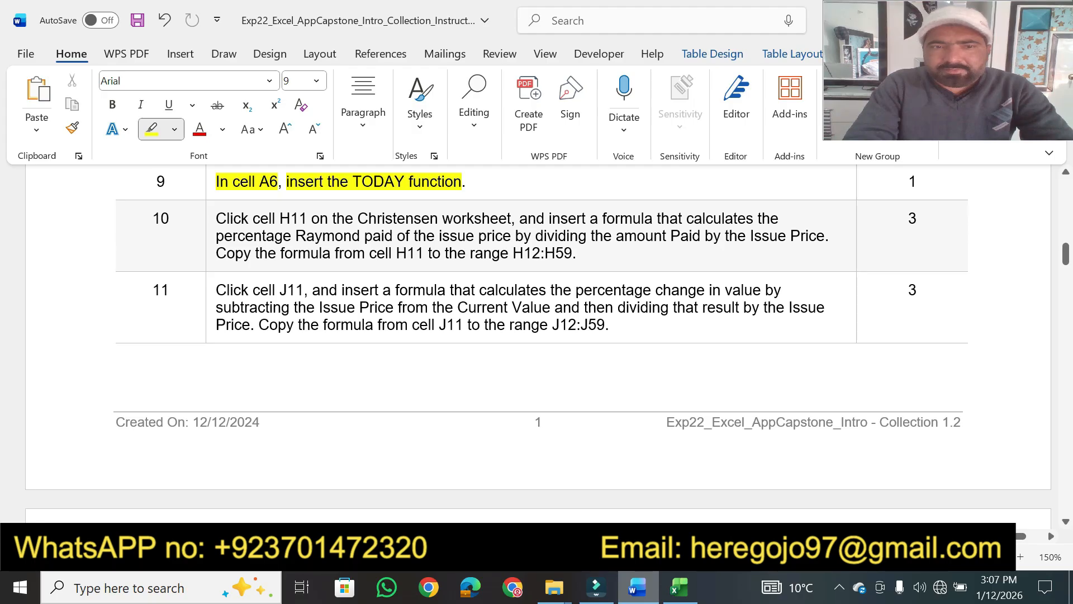
key("alt+Tab")
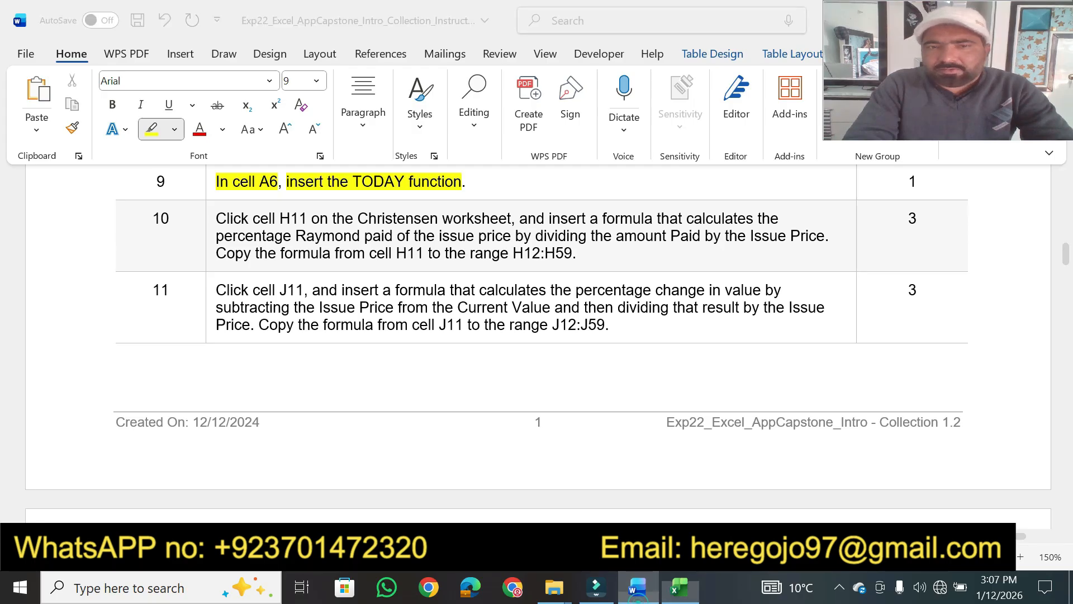
left_click(65, 330)
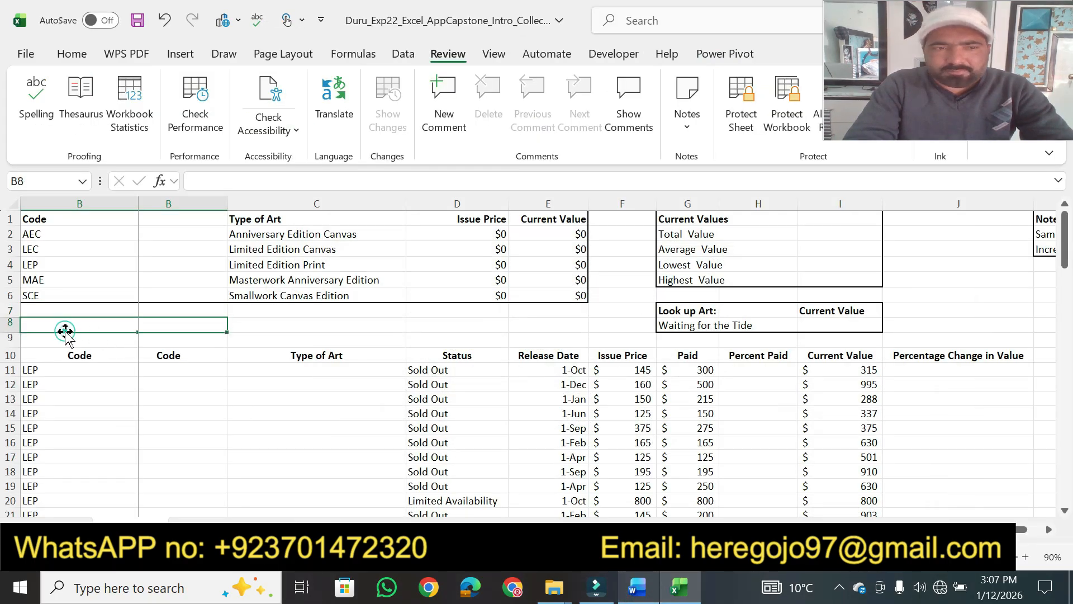
left_click(48, 181)
type("a6")
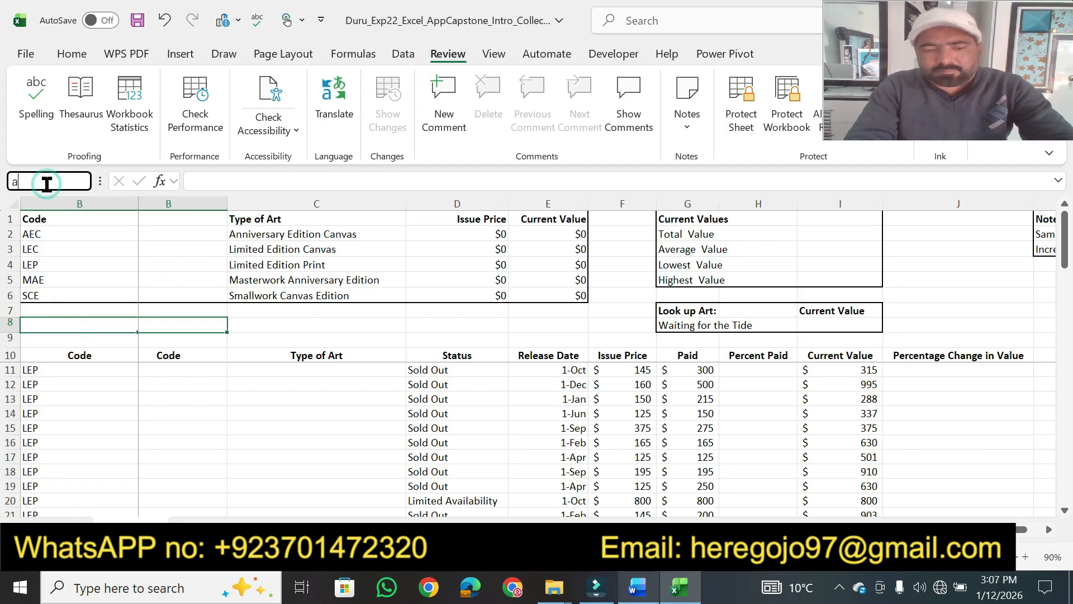
key("Return")
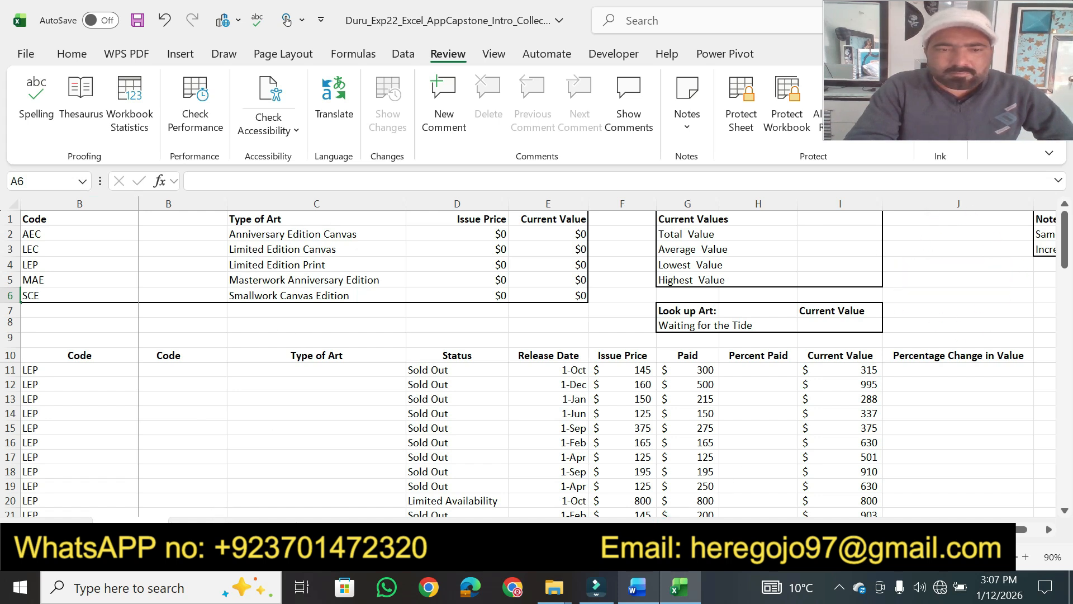
Look through the worksheet holding the Percentage Change data, and return to the Christensen worksheet
left_click(197, 530)
left_click(273, 528)
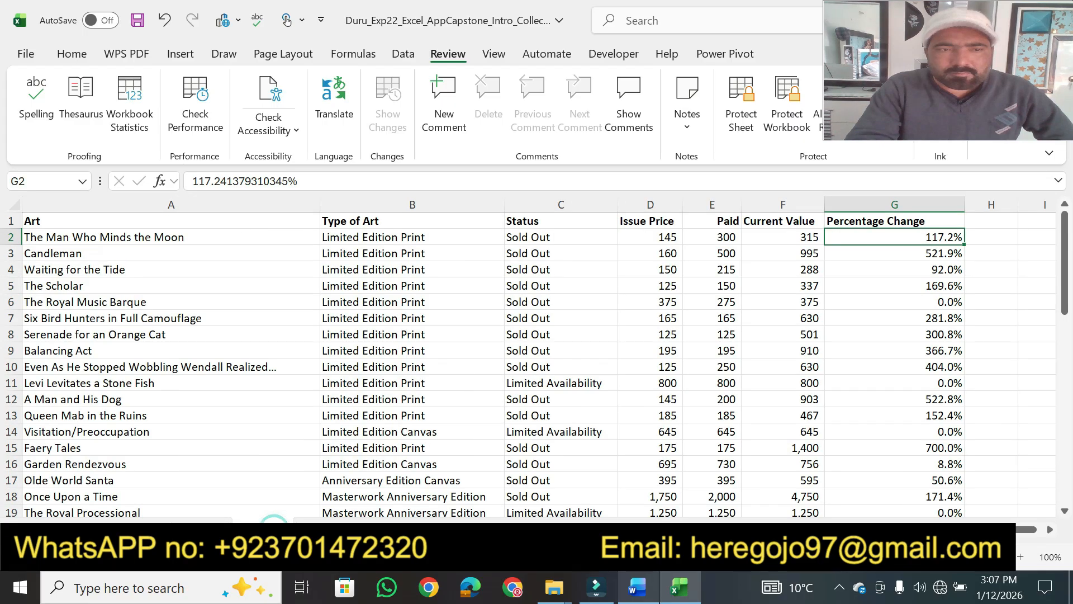
left_click(124, 528)
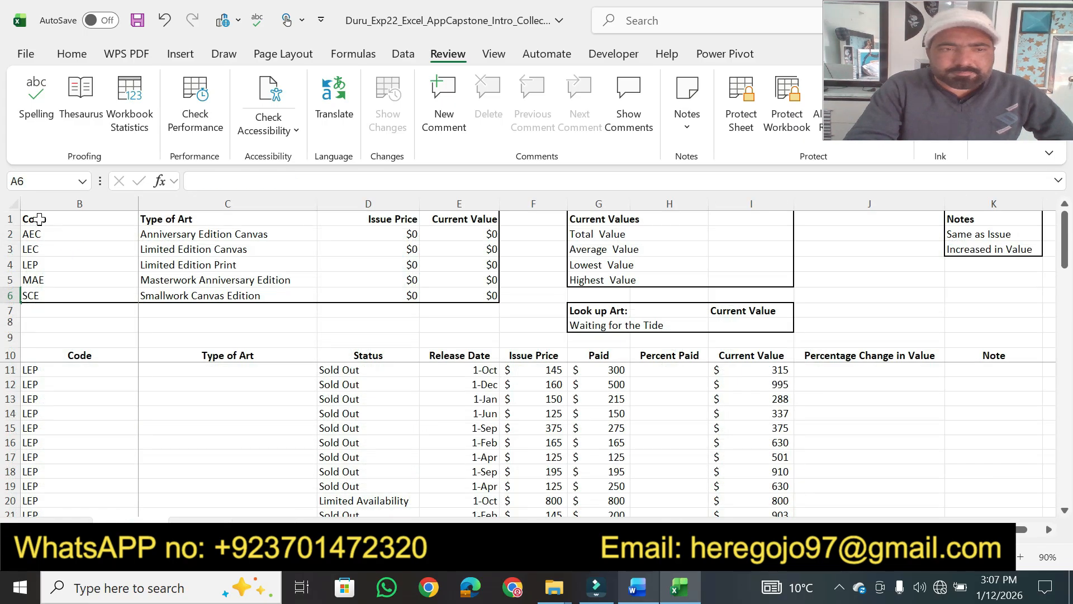
Try to unhide column A from the selected column B
right_click(39, 203)
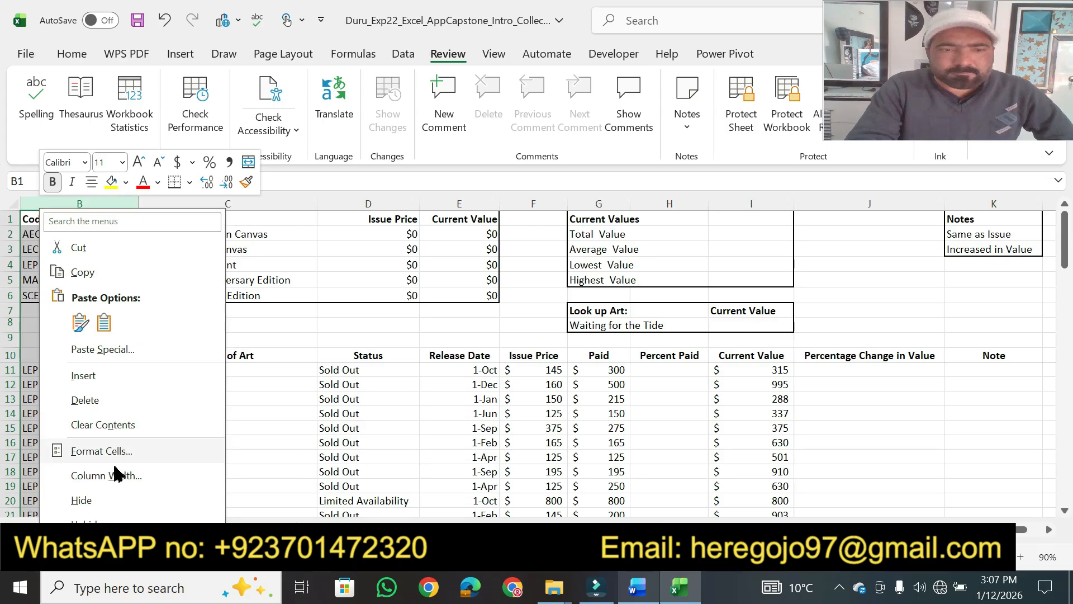
left_click(99, 521)
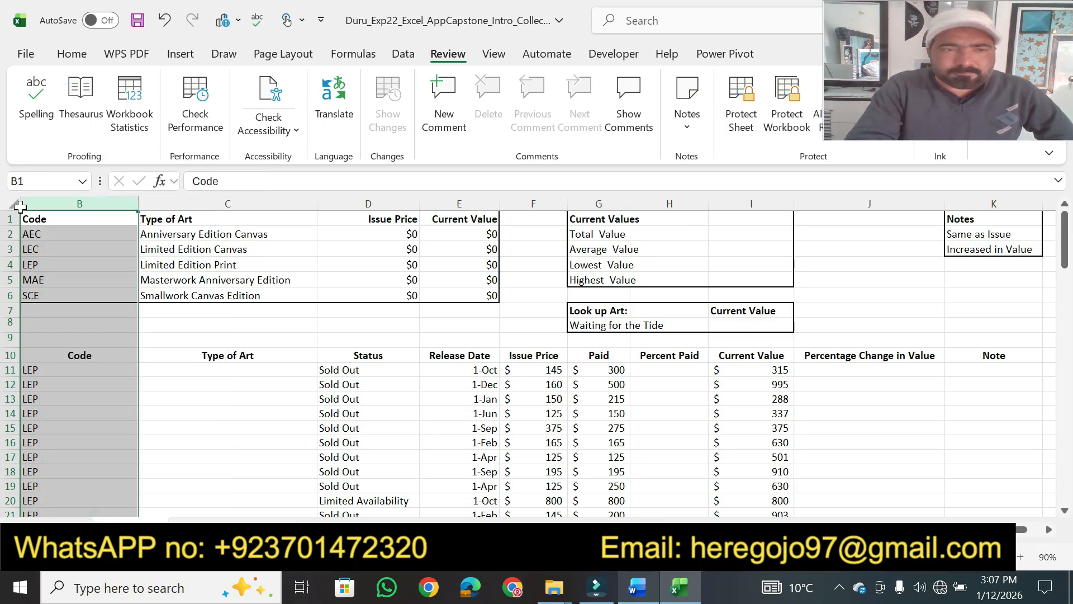
left_click(38, 318)
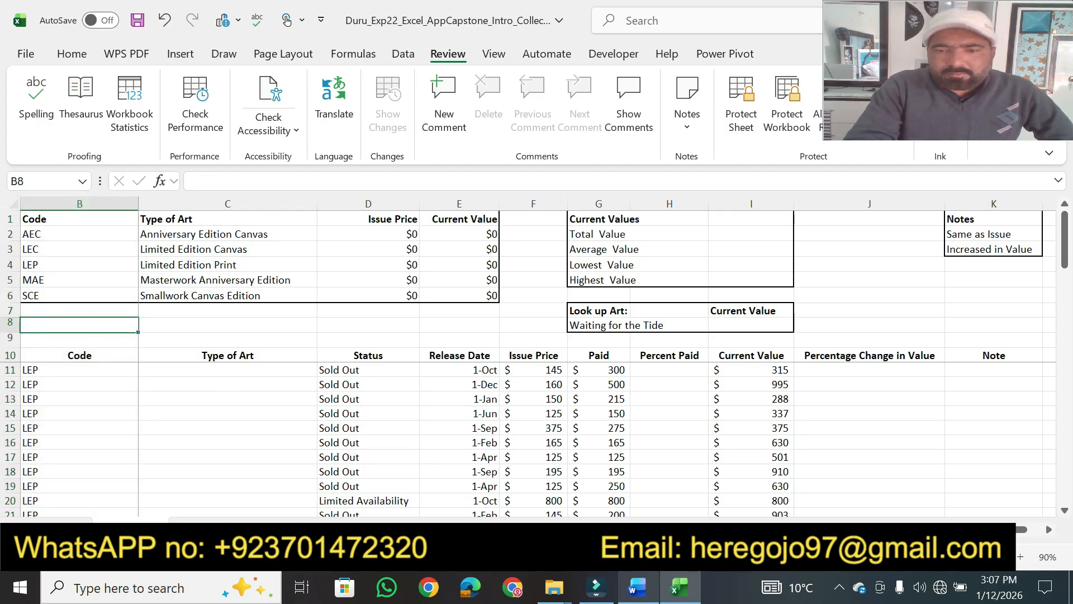
In Word, highlight step 9's points value and step 10's wording on cell H11 and the Christensen worksheet, and return to Excel
left_click(637, 587)
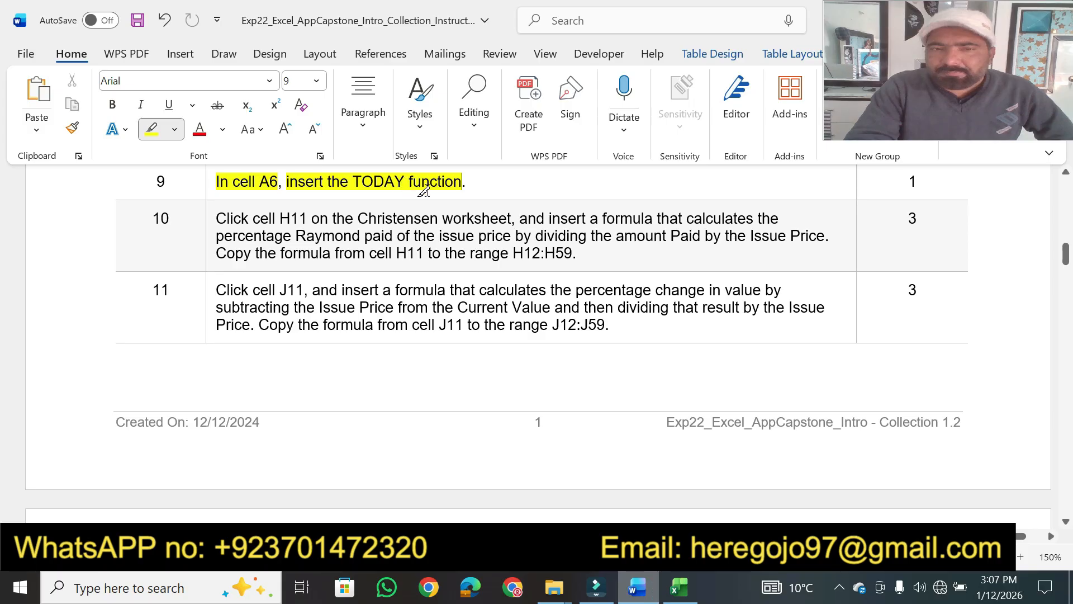
left_click_drag(912, 188, 911, 179)
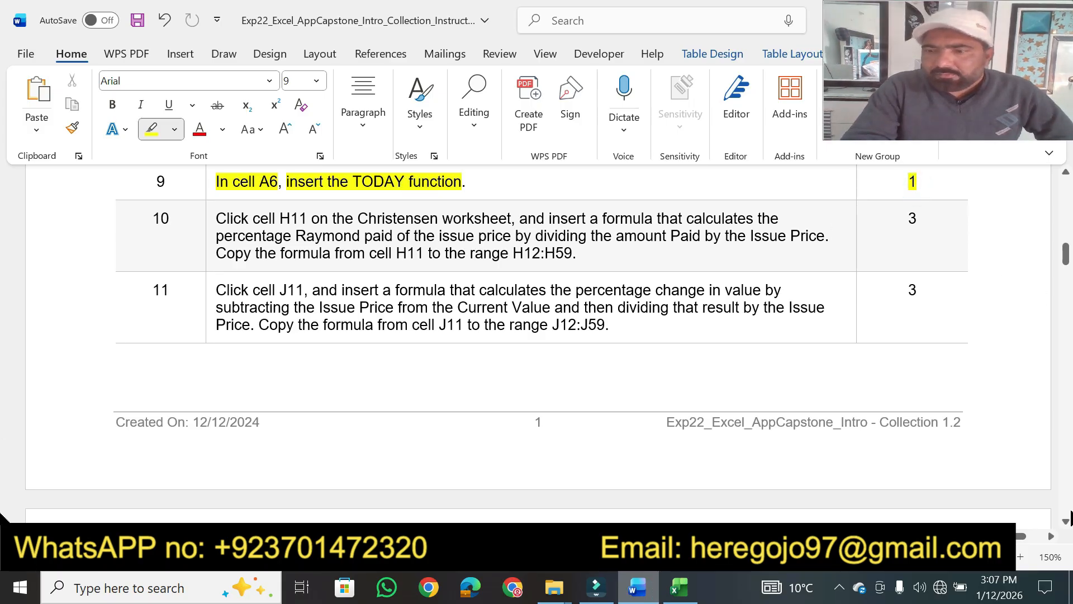
left_click(1068, 523)
left_click(1068, 522)
left_click(1068, 522)
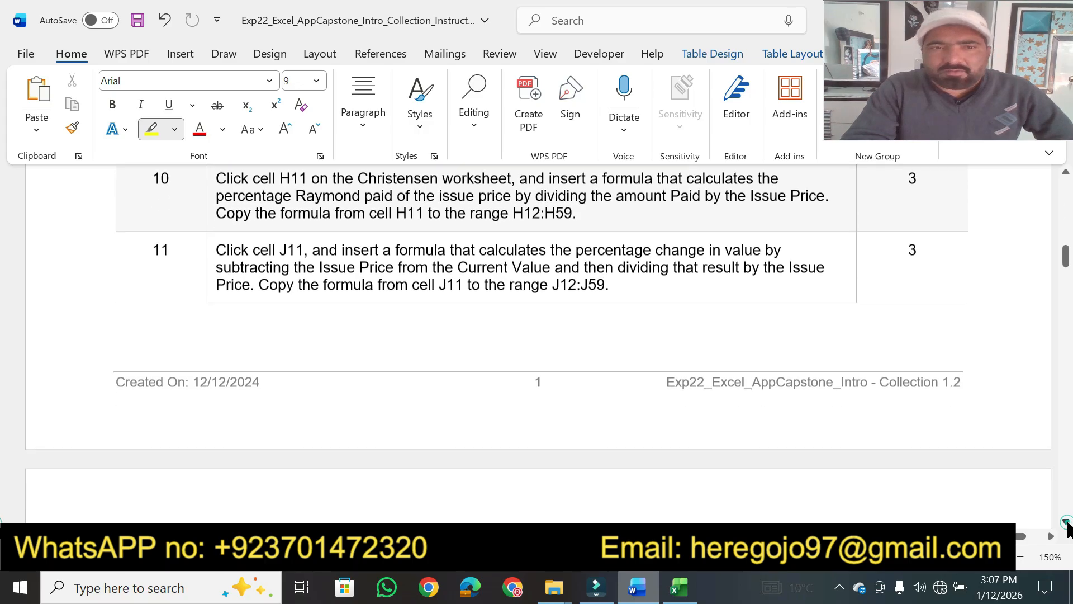
left_click(1064, 175)
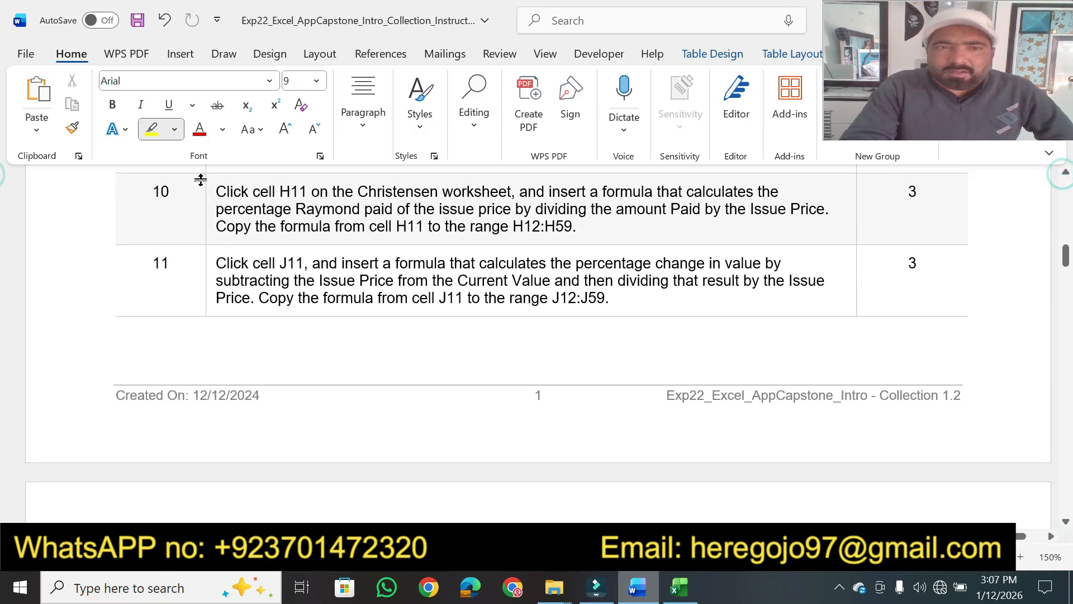
left_click_drag(220, 191, 465, 193)
key("alt+Tab")
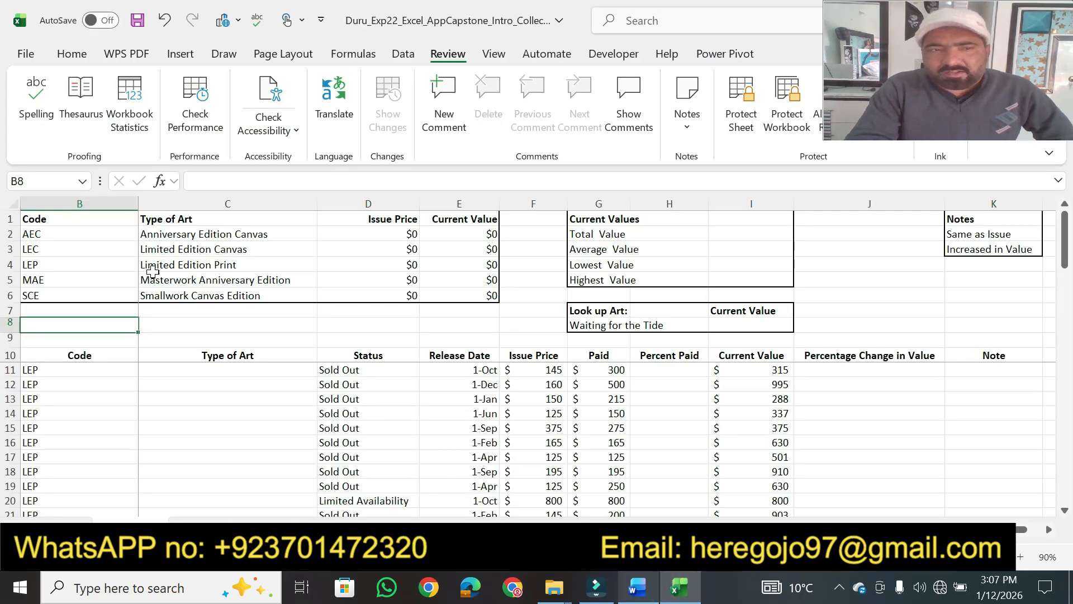
Select cell H11 in Excel, and in Word highlight step 10's wording on the formula dividing the amount Paid by the Issue Price
left_click(56, 183)
type("h11")
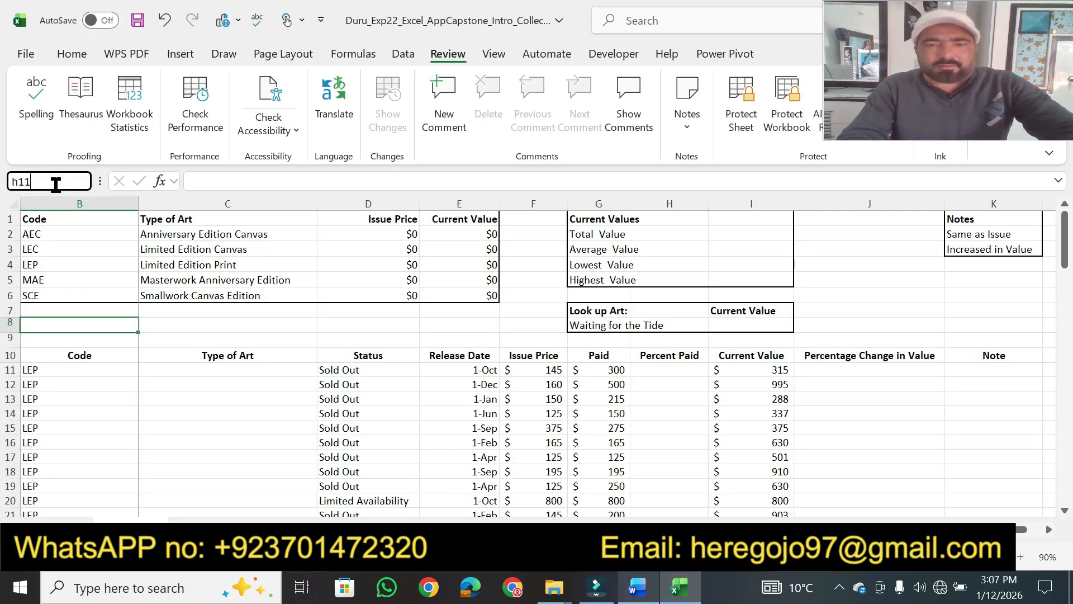
key("Return")
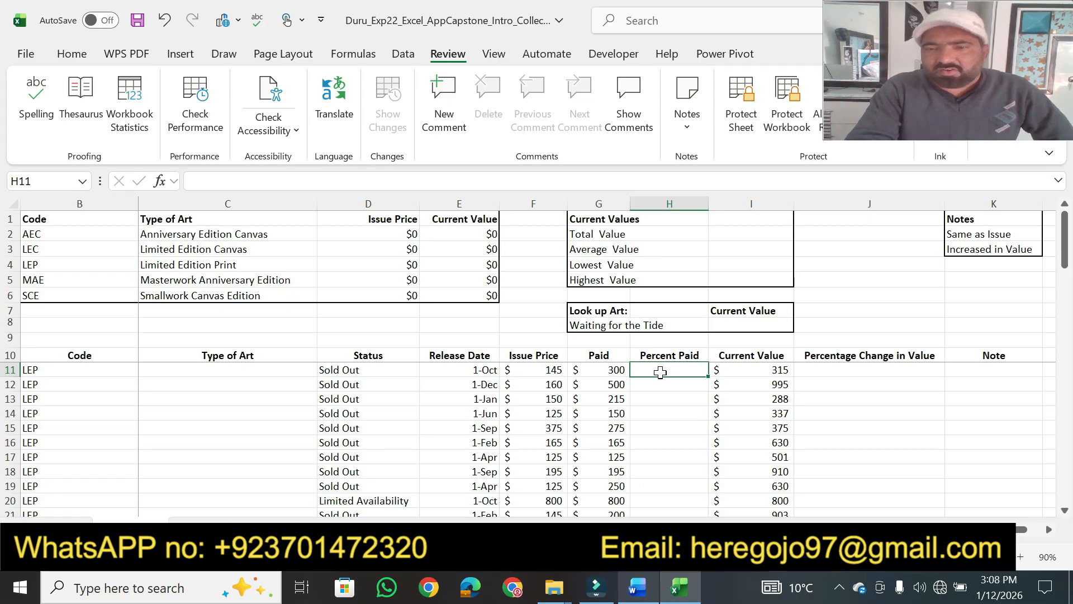
left_click(641, 592)
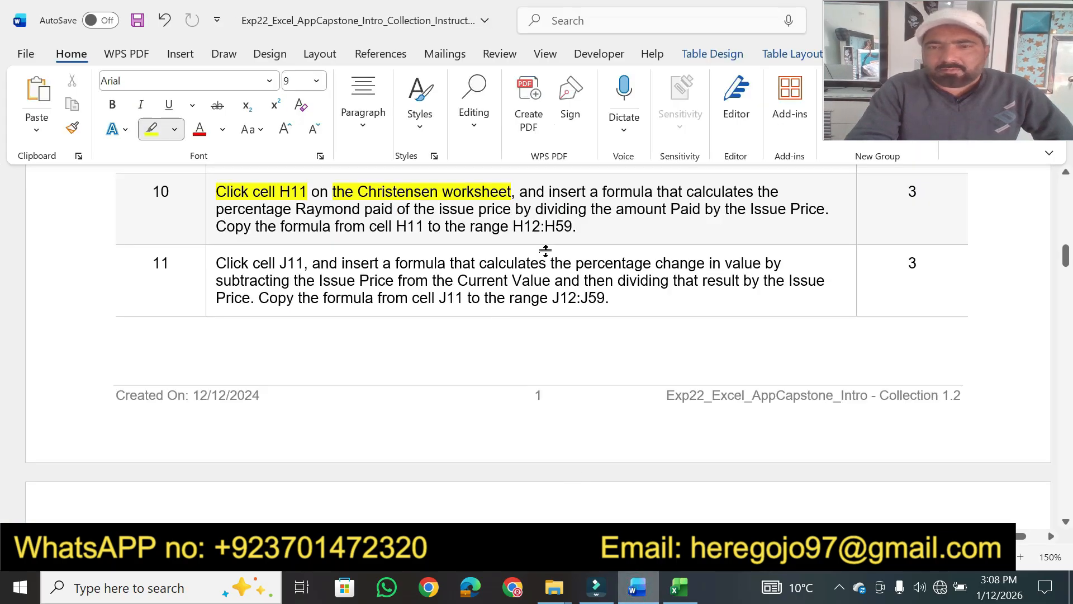
left_click_drag(552, 189, 755, 191)
left_click_drag(293, 204, 810, 205)
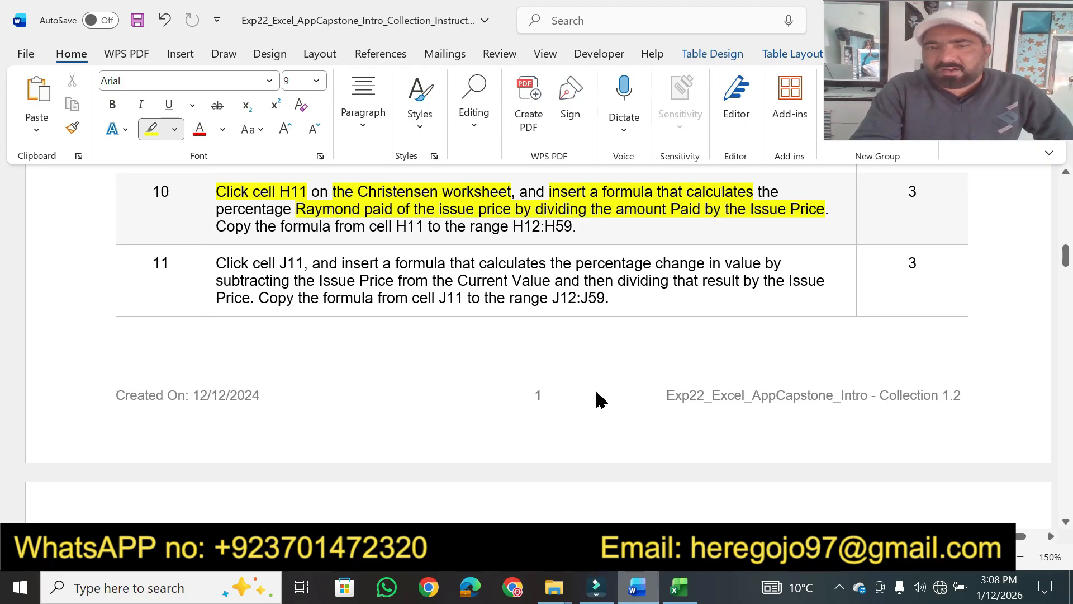
In Excel, enter the formula =F11/I11 in cell H11, checking it against step 10 in Word
left_click(681, 591)
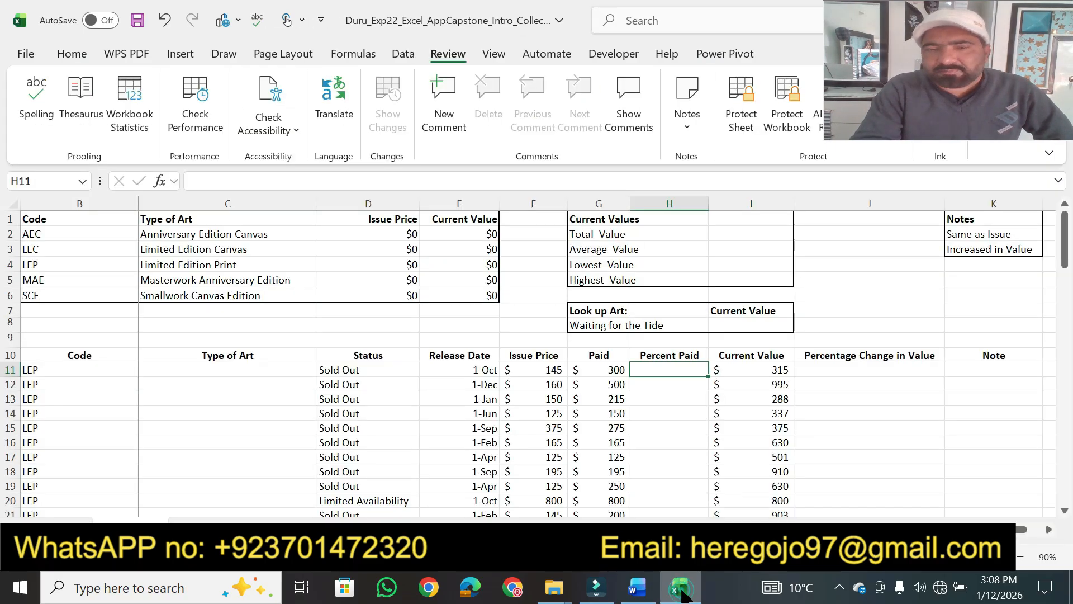
type("=")
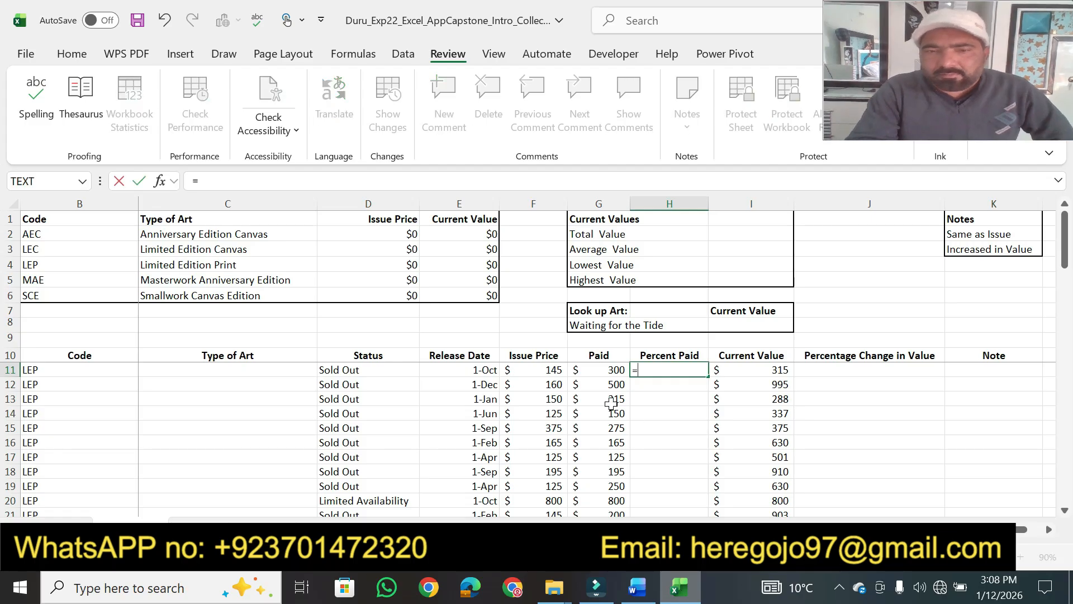
left_click(539, 371)
type("/")
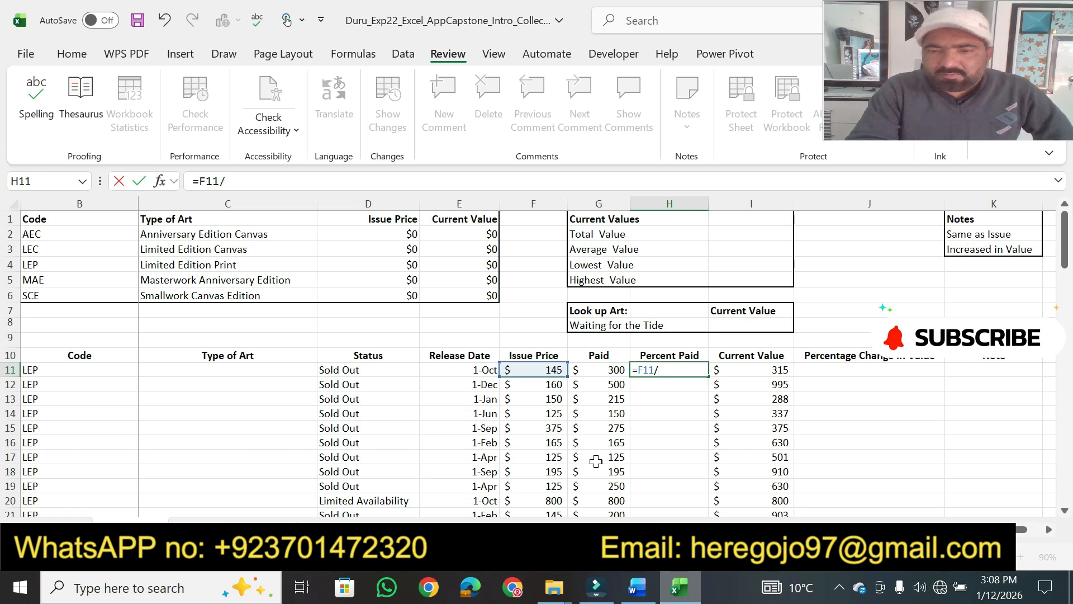
left_click(638, 588)
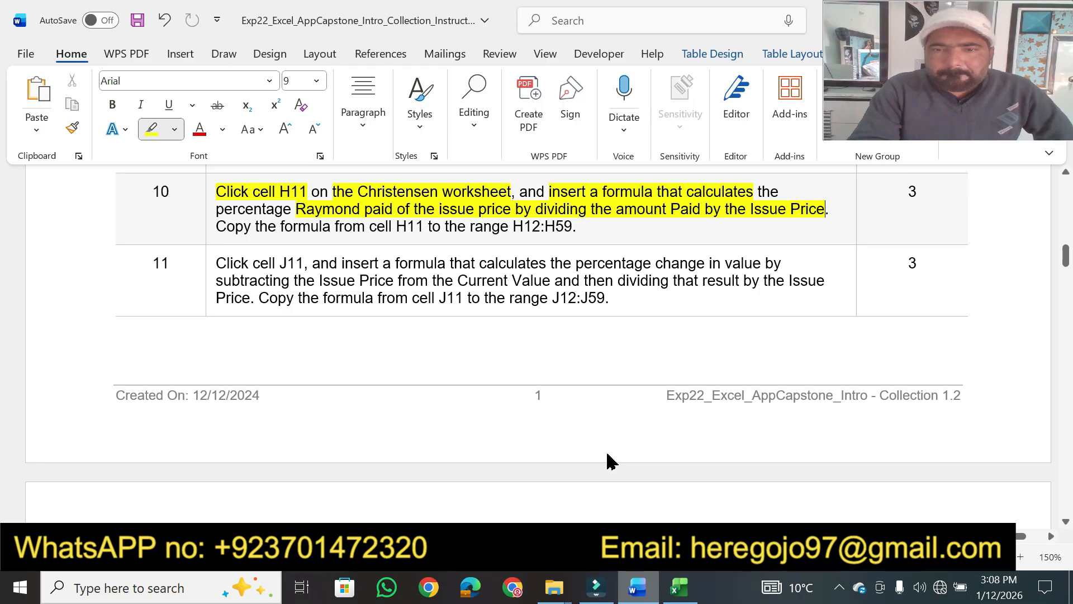
left_click(679, 587)
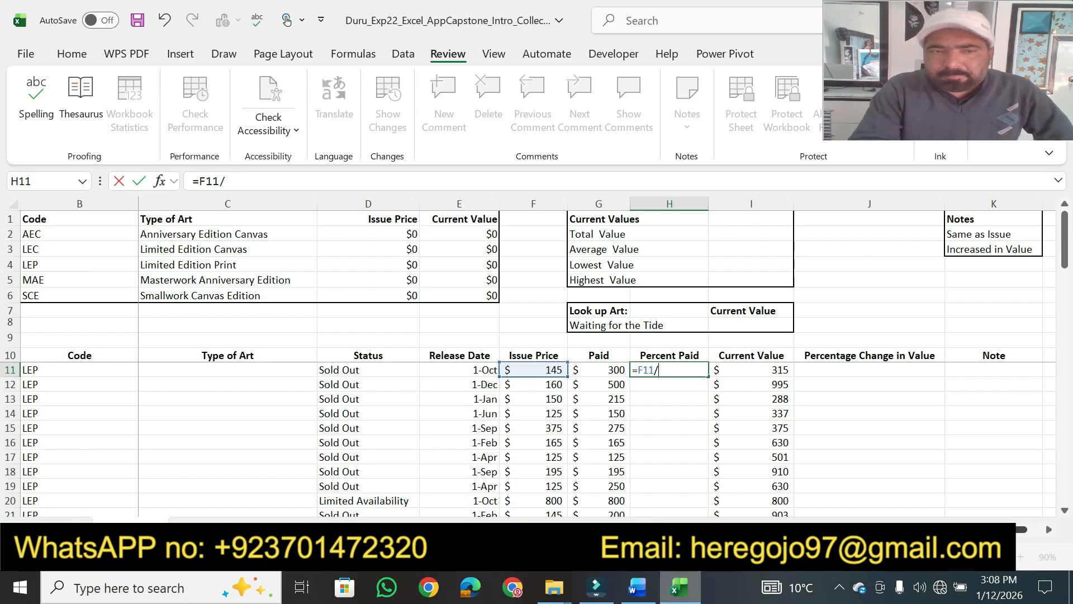
left_click(774, 373)
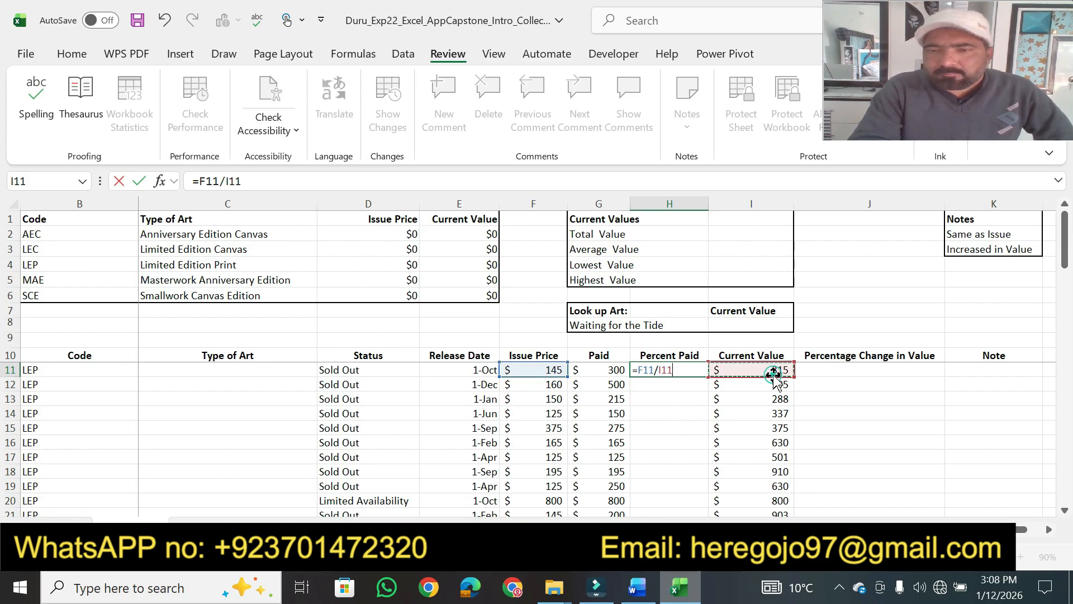
key("Return")
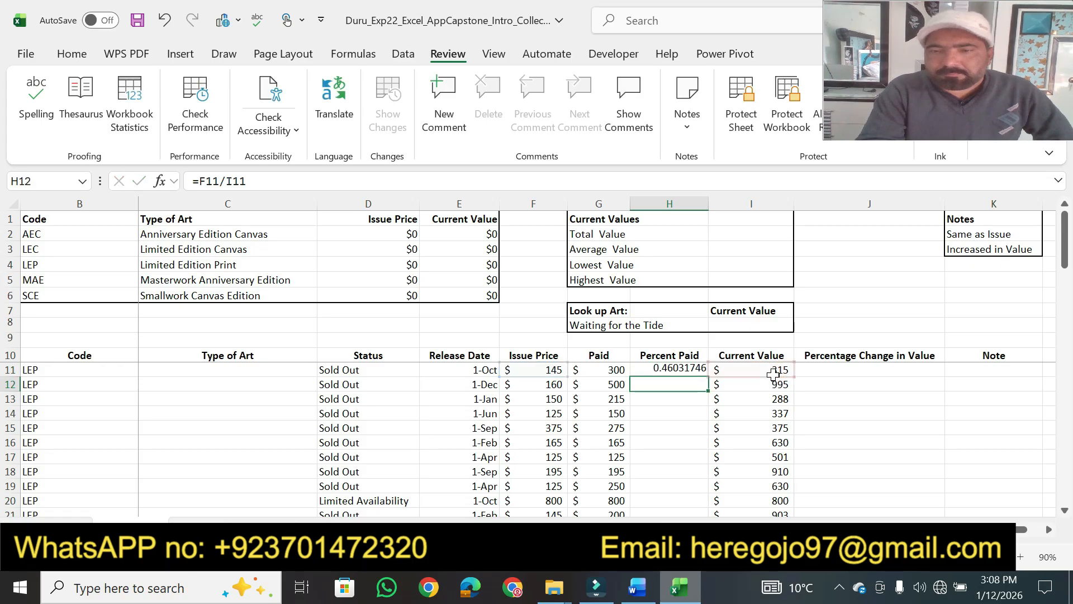
left_click(635, 584)
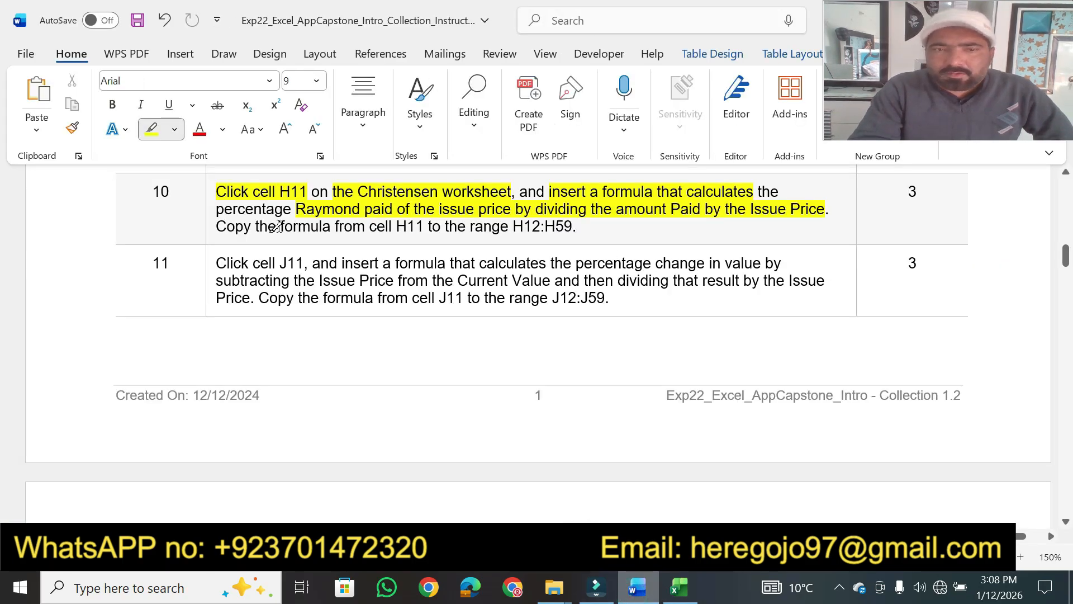
In Word, highlight step 10's wording on copying the formula to H12:H59, and in Excel copy H11's formula down the Percent Paid column
left_click_drag(272, 223, 572, 225)
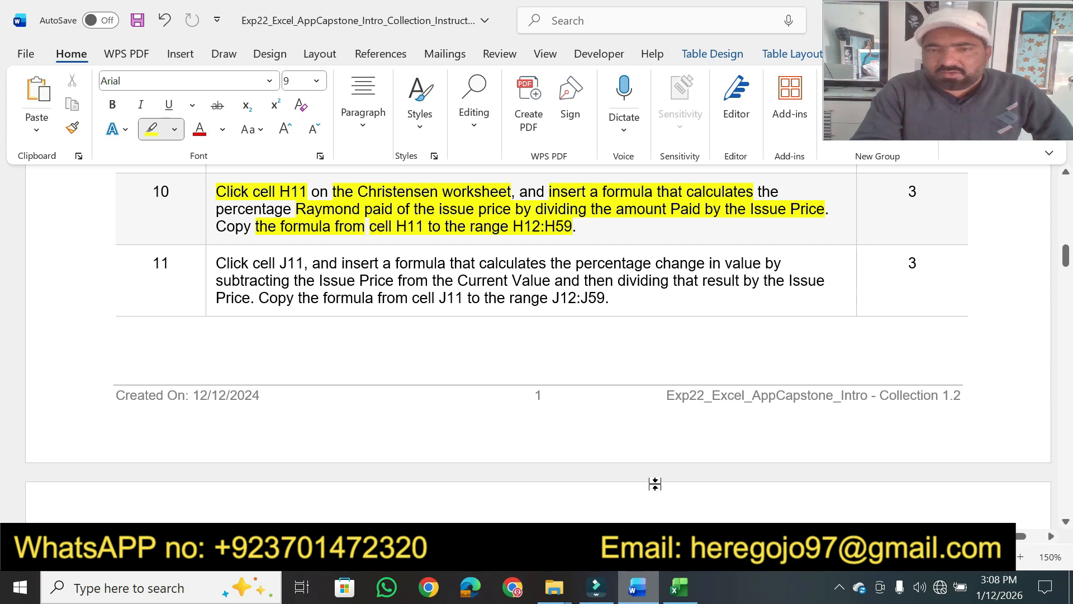
left_click(681, 588)
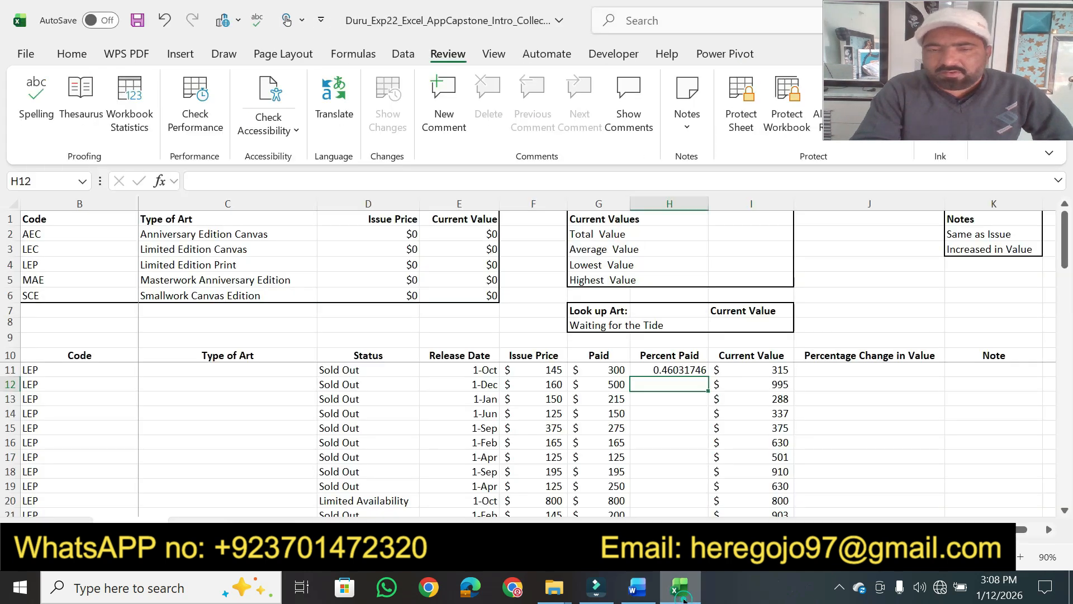
left_click(695, 366)
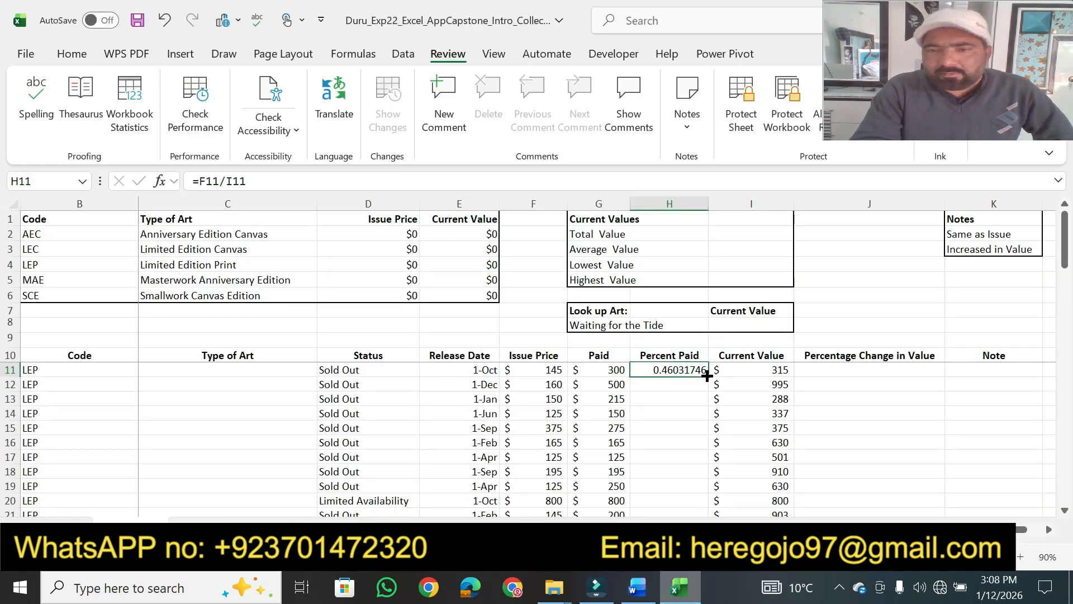
double_click(706, 376)
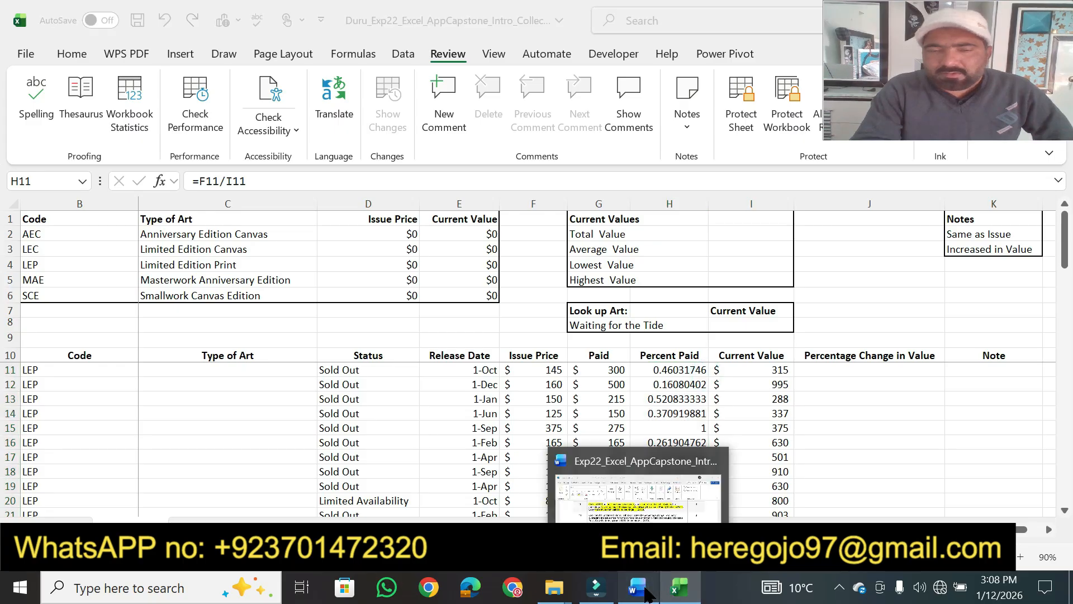
In Word, highlight step 10's points value and step 11's wording on cell J11 and the percentage change in value formula
left_click(648, 592)
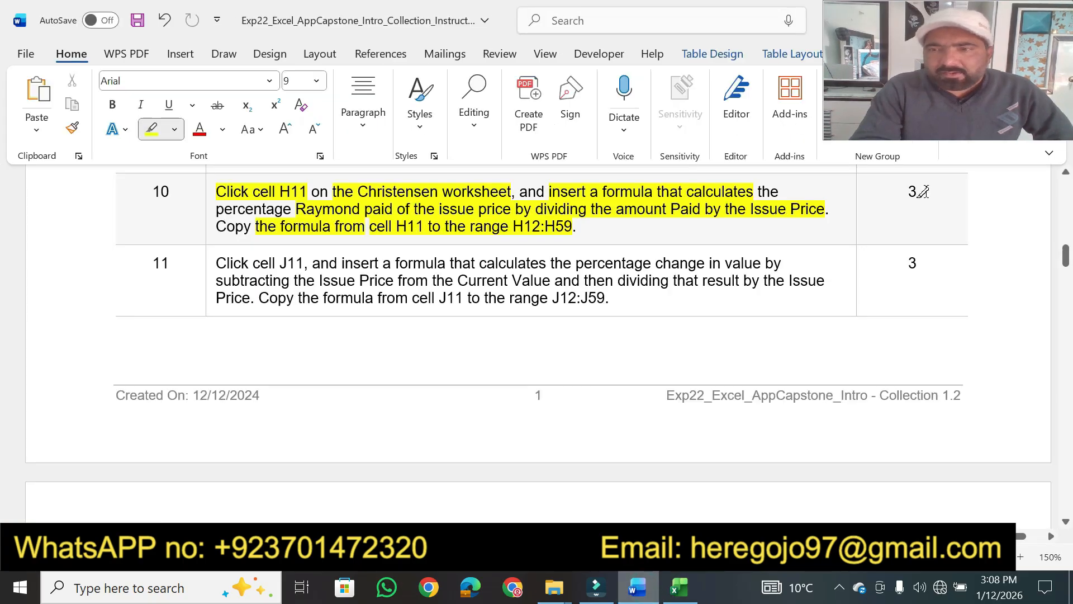
left_click_drag(922, 193, 901, 191)
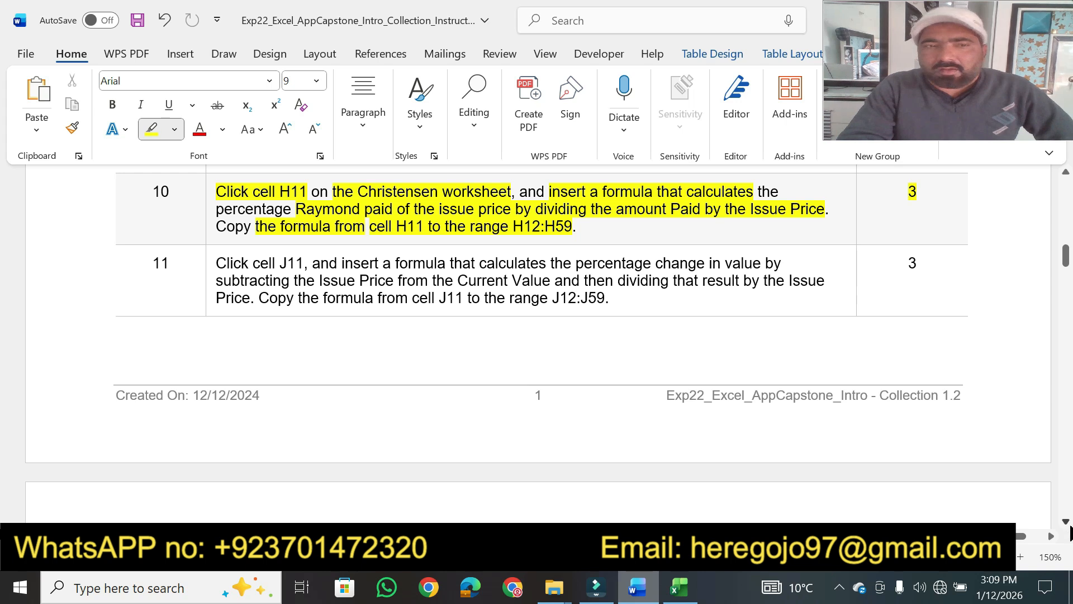
scroll(1069, 532, "down", 3)
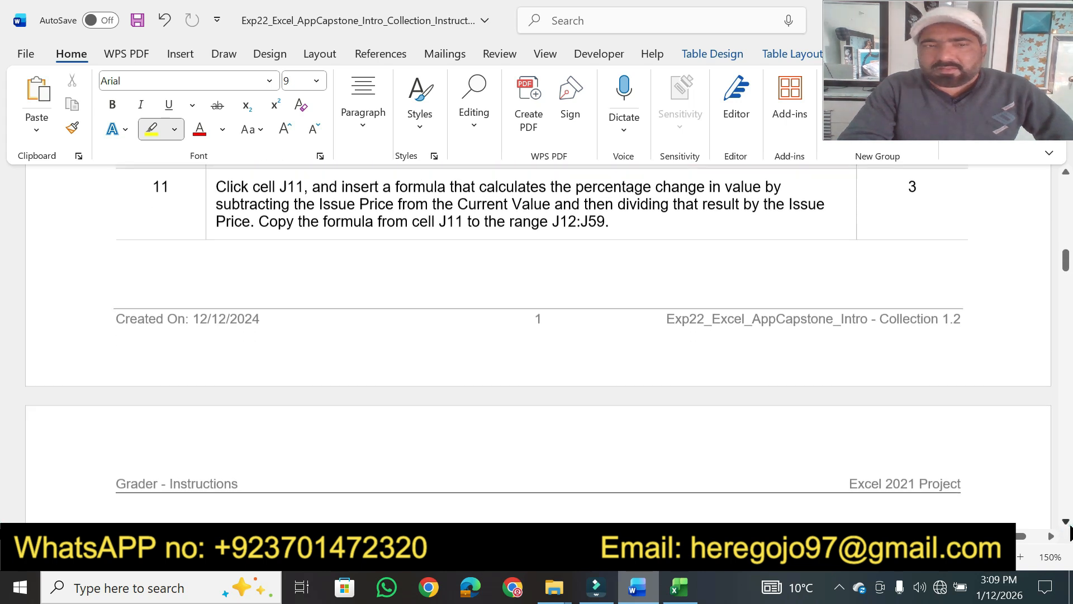
left_click(218, 181)
left_click_drag(217, 181, 781, 179)
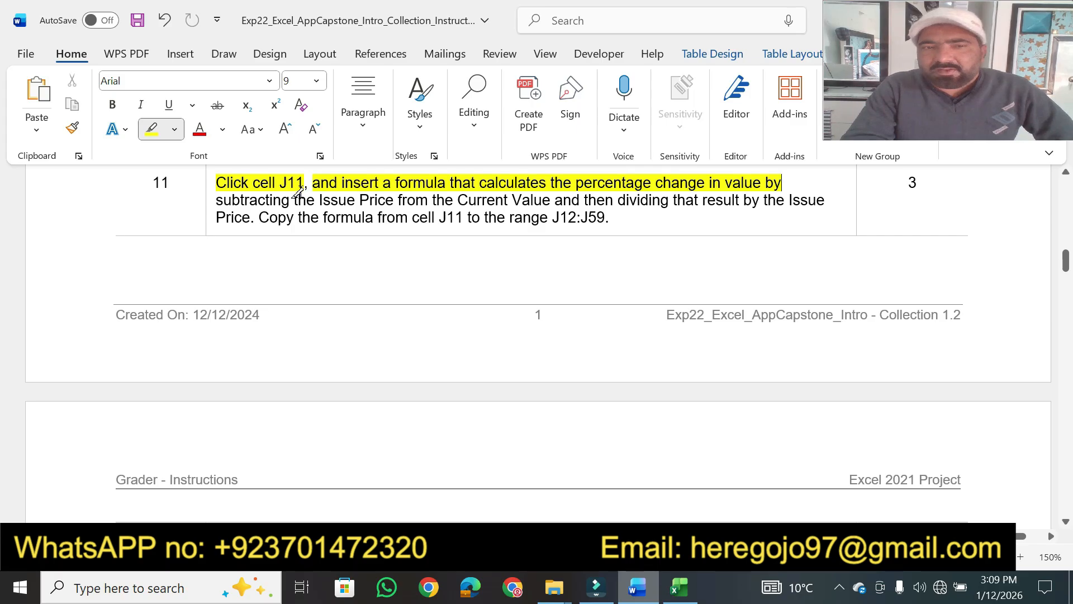
Highlight the rest of step 11's wording on the Issue Price calculation and copying to J12:J59, plus its points value
left_click_drag(295, 198, 827, 199)
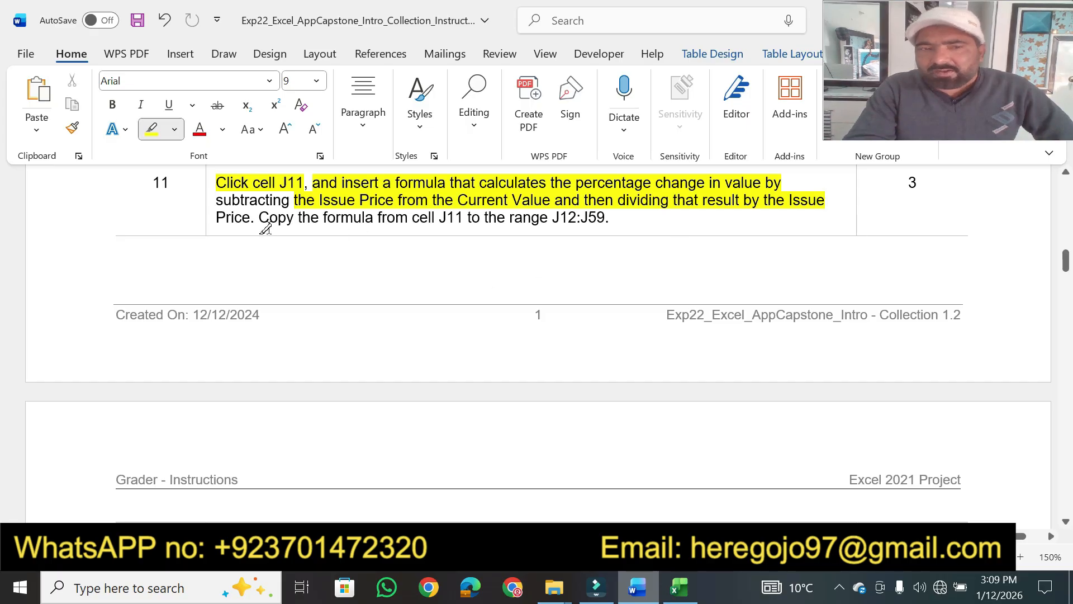
left_click_drag(250, 220, 215, 218)
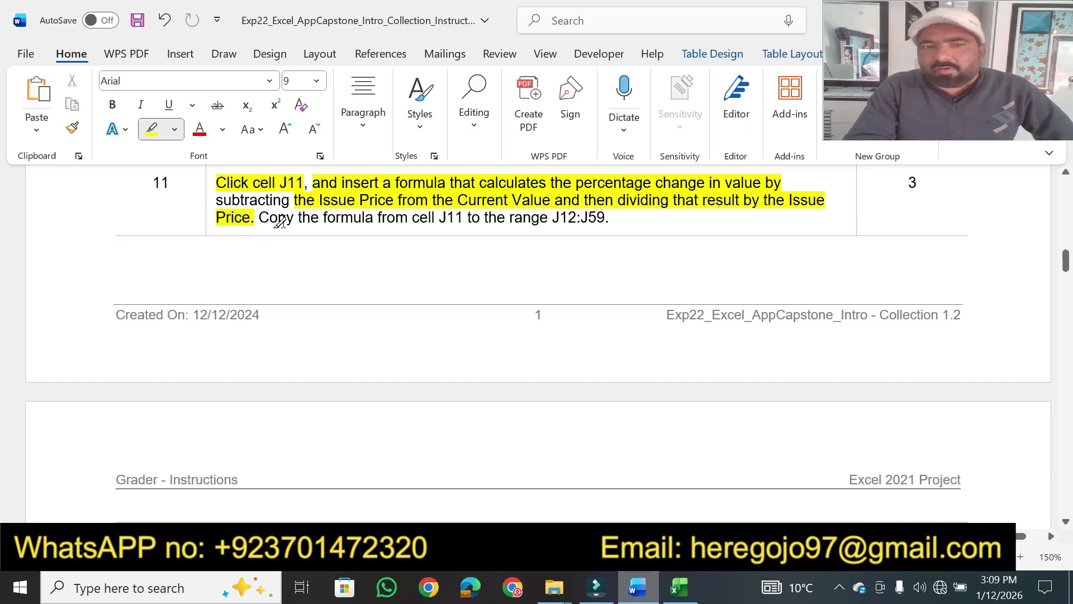
left_click_drag(334, 218, 606, 218)
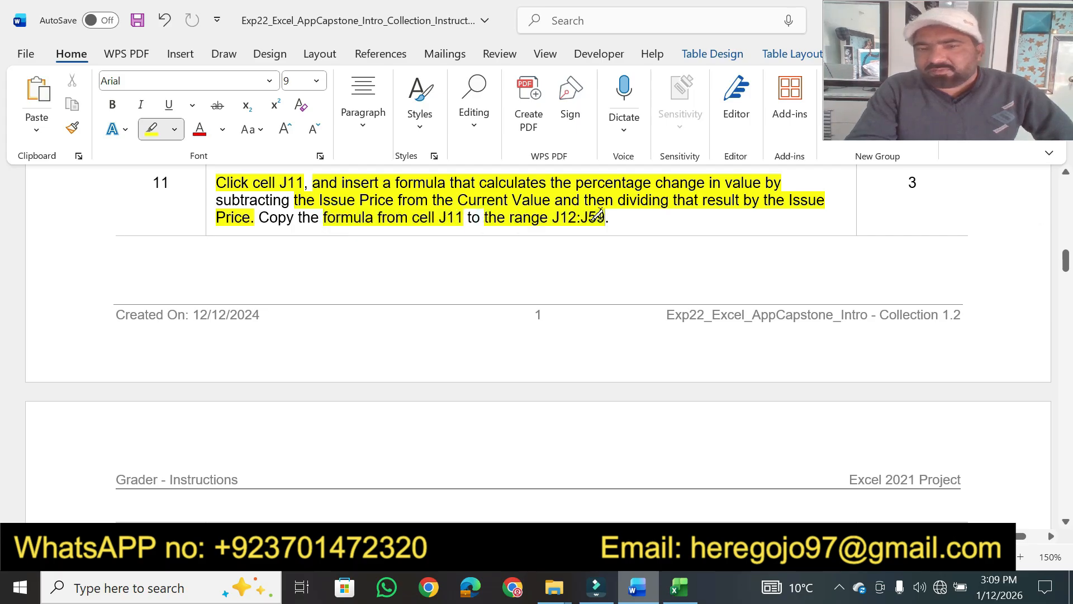
left_click_drag(907, 183, 922, 183)
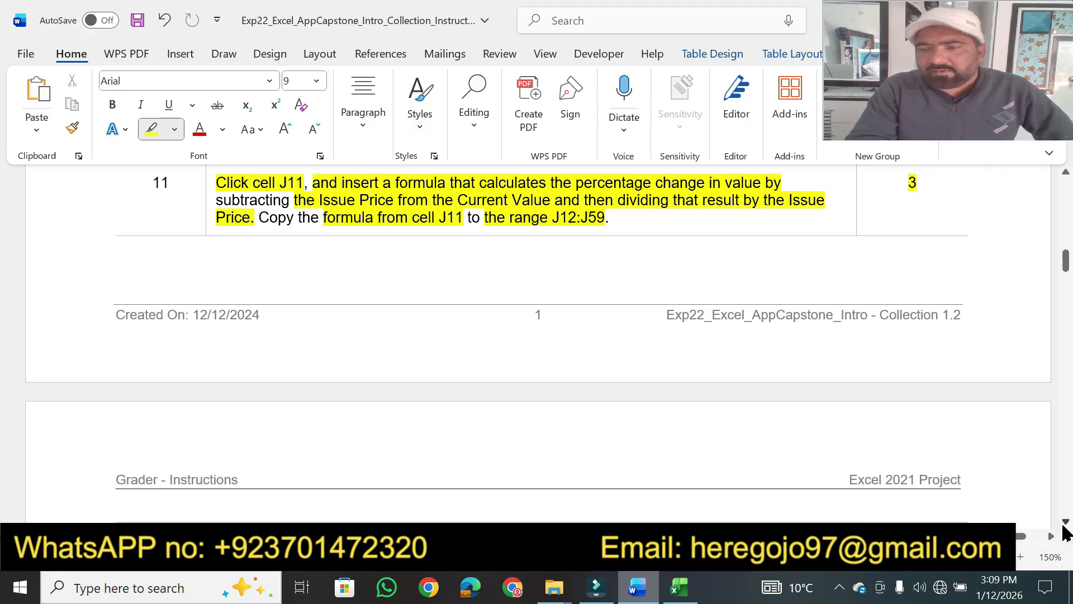
Highlight step 12's wording on Percent Style with one decimal place for H11:H59 and J11:J59, plus its points value
scroll(1066, 531, "down", 5)
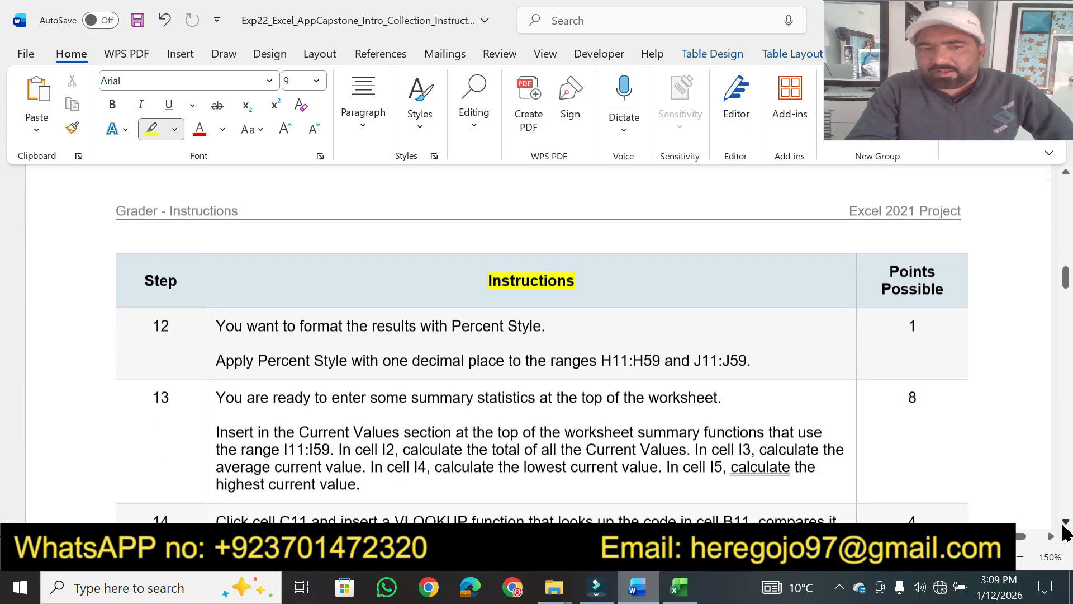
scroll(1066, 531, "down", 2)
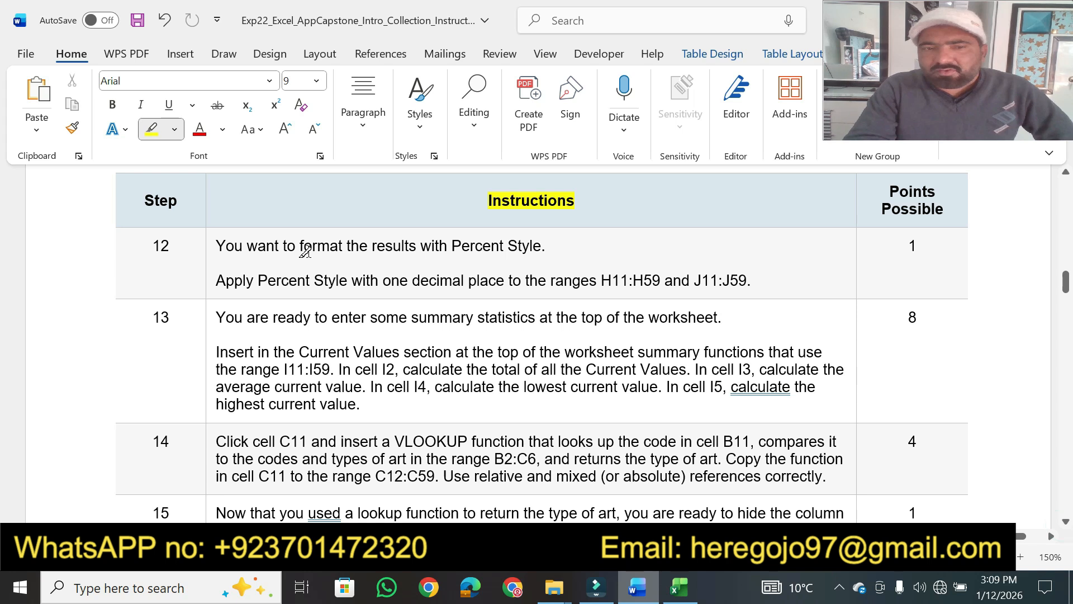
left_click_drag(302, 249, 549, 247)
left_click_drag(221, 279, 662, 280)
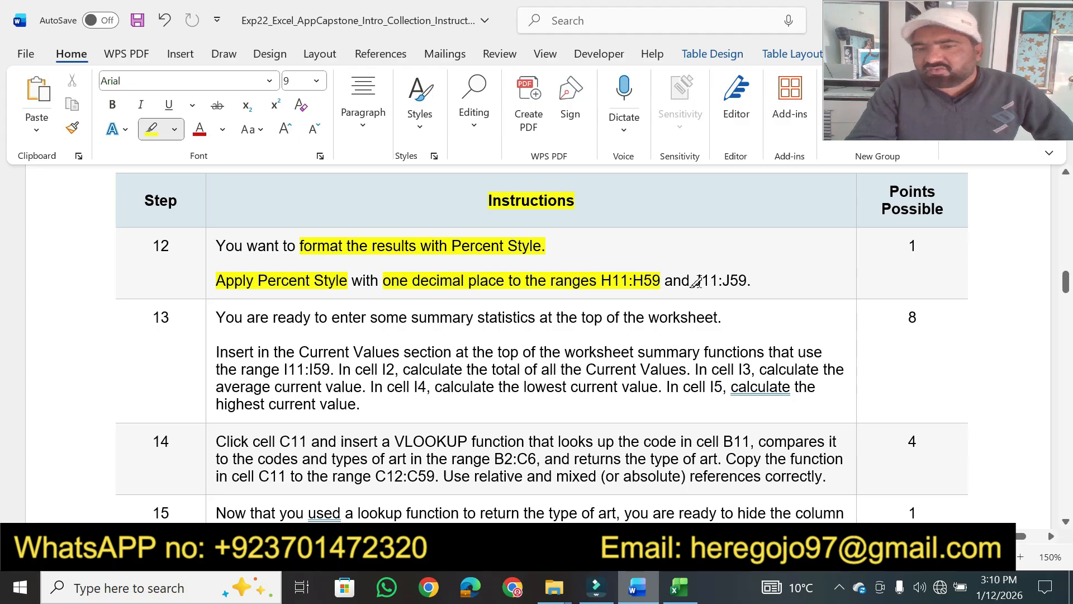
left_click_drag(694, 281, 748, 281)
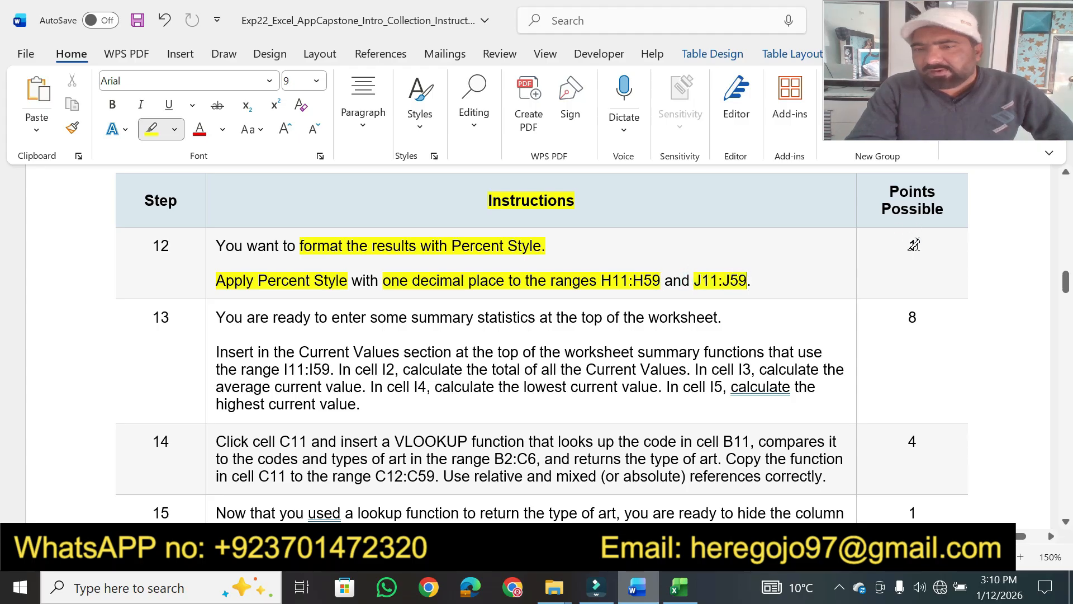
left_click_drag(909, 245, 921, 245)
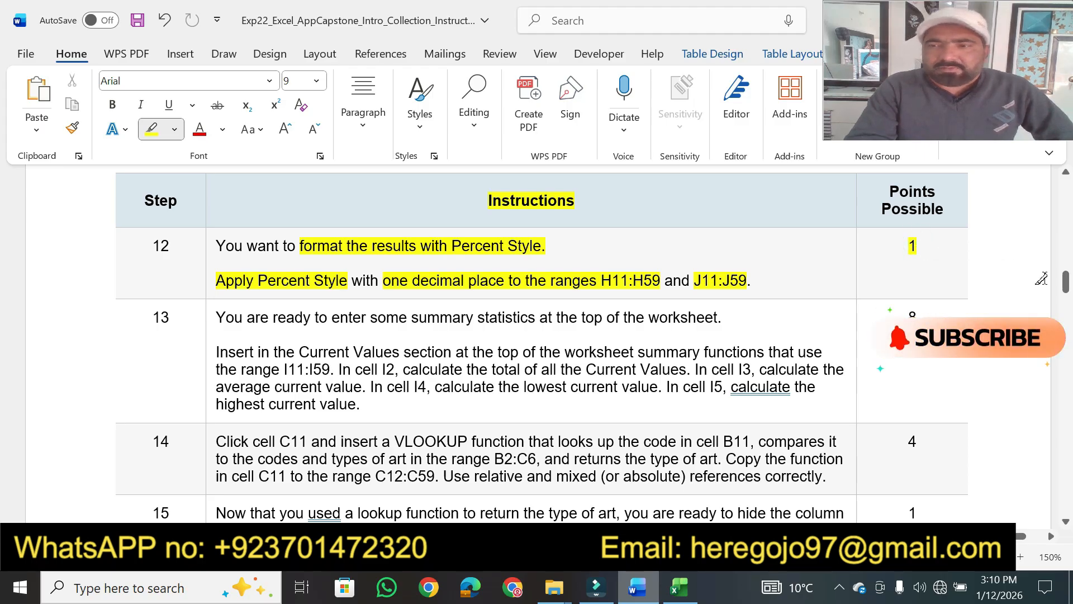
Review the highlighted instructions from the project description through step 12, and return to the beginning of the document
left_click_drag(1066, 281, 1066, 201)
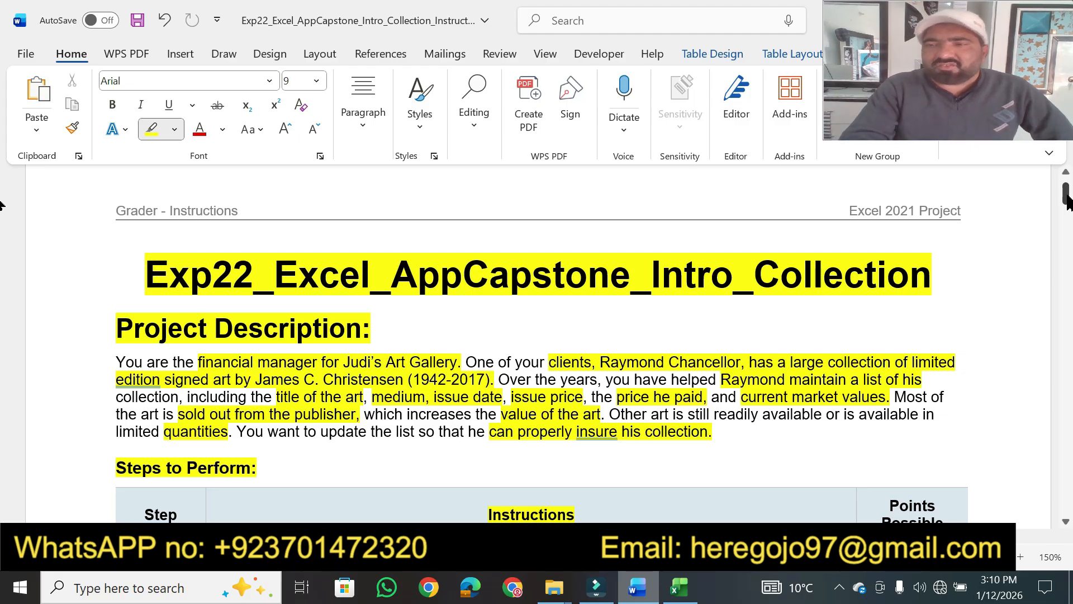
left_click_drag(1067, 201, 1067, 229)
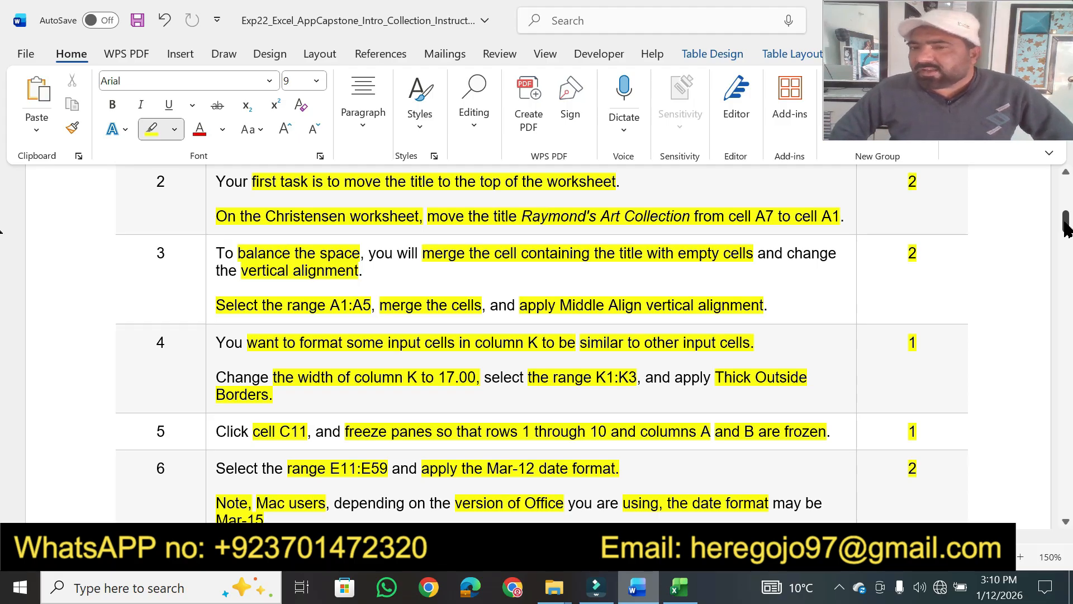
left_click(1066, 521)
left_click(1066, 521)
left_click(1066, 521)
left_click(1066, 521)
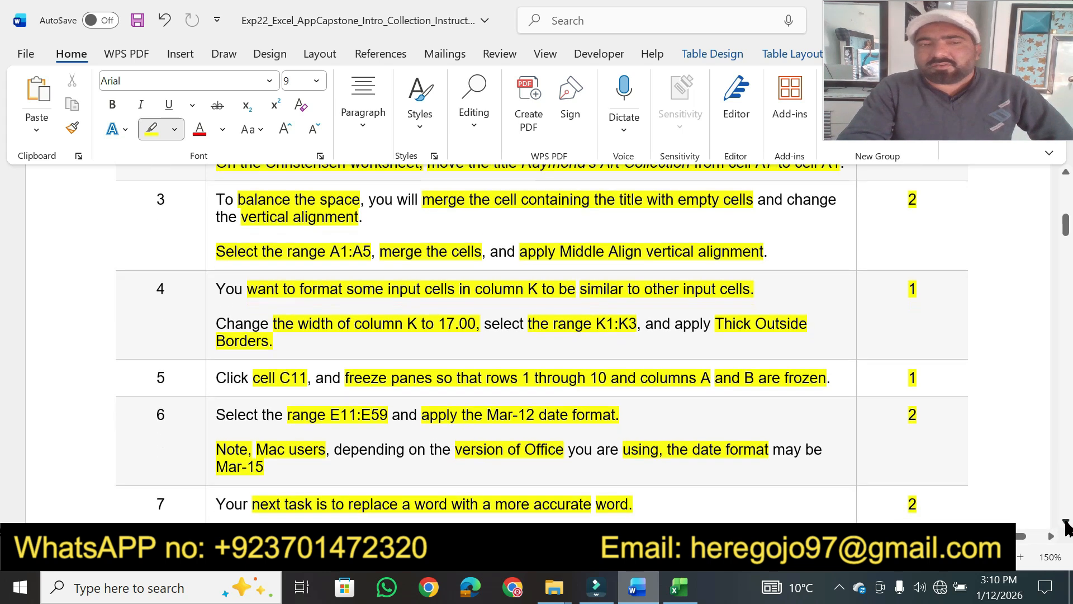
left_click(1066, 521)
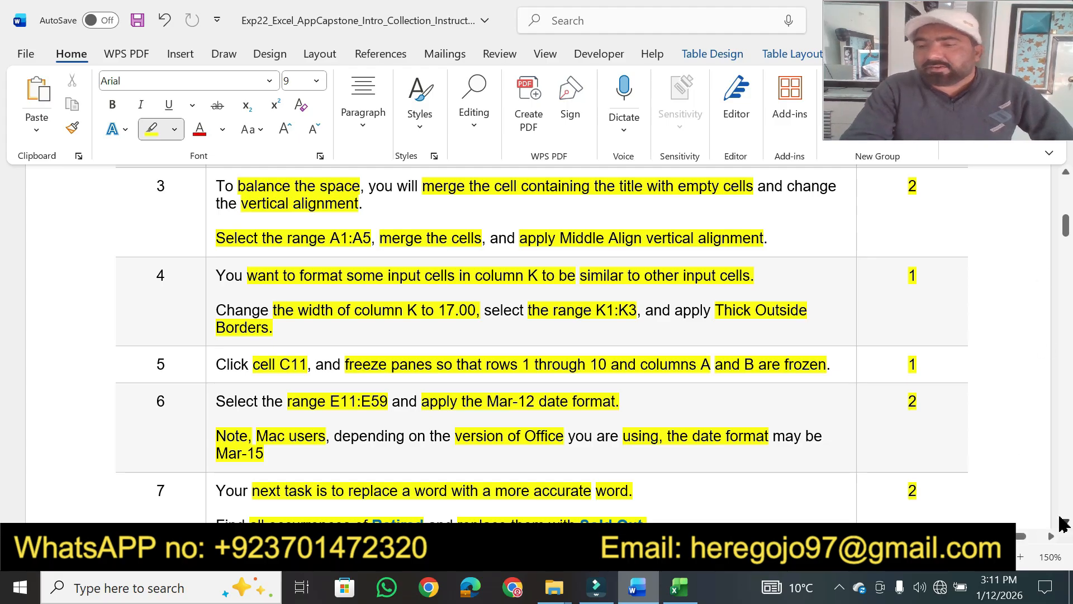
left_click(1066, 523)
left_click(1066, 522)
left_click(1066, 522)
left_click(1066, 523)
left_click(1066, 523)
left_click(1066, 523)
left_click(1066, 523)
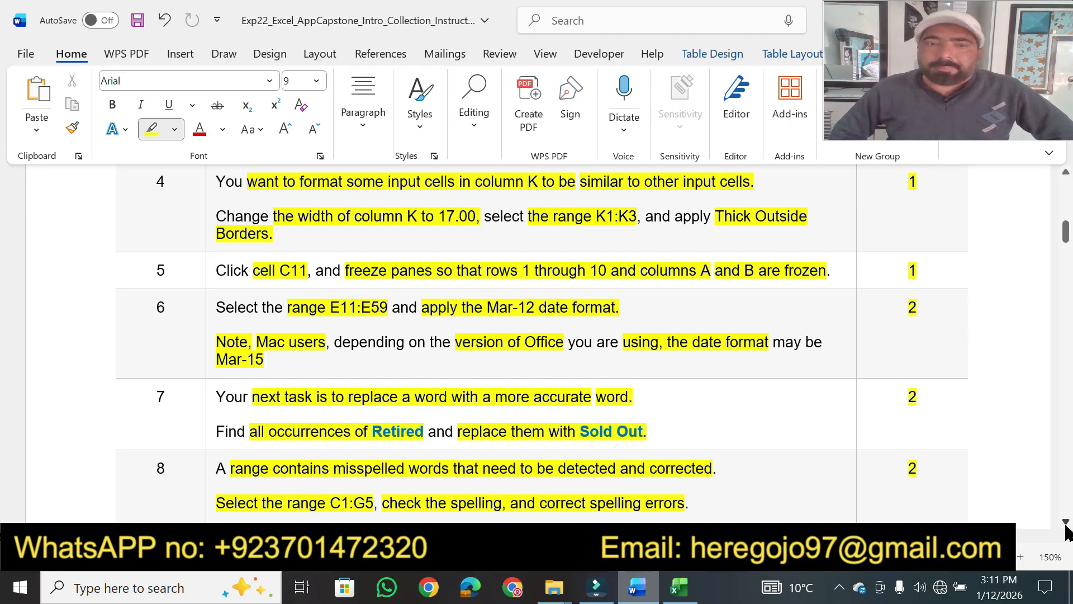
left_click(1066, 522)
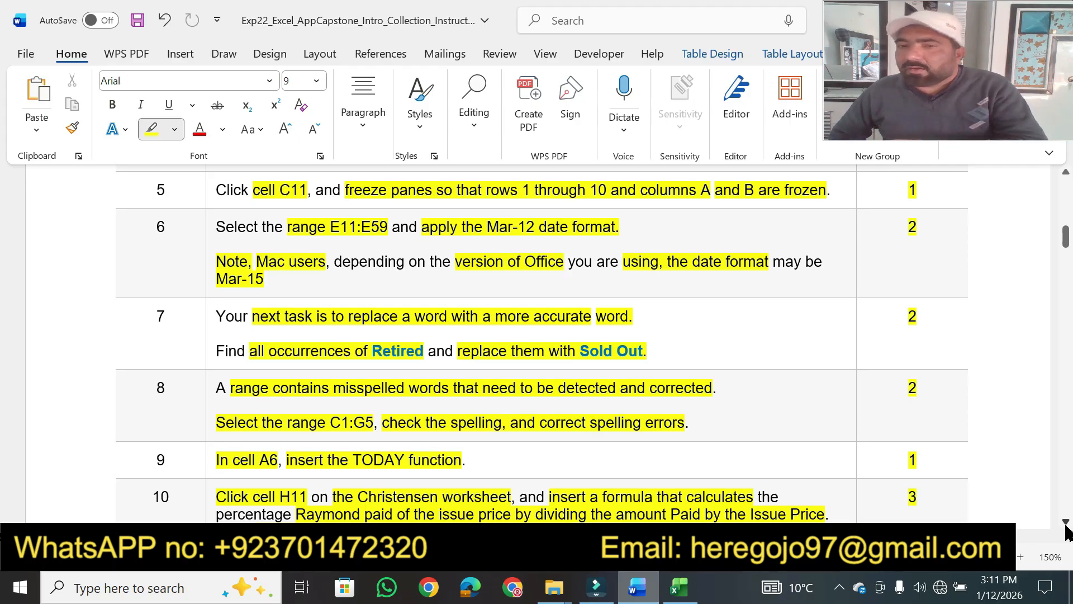
left_click(1066, 523)
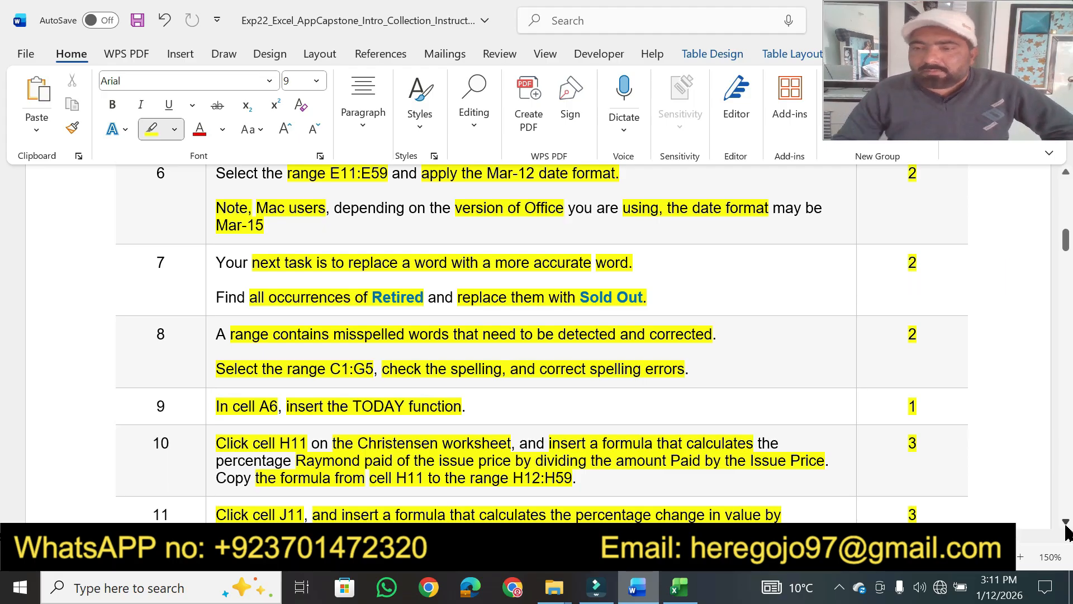
left_click(1066, 523)
left_click(1066, 523)
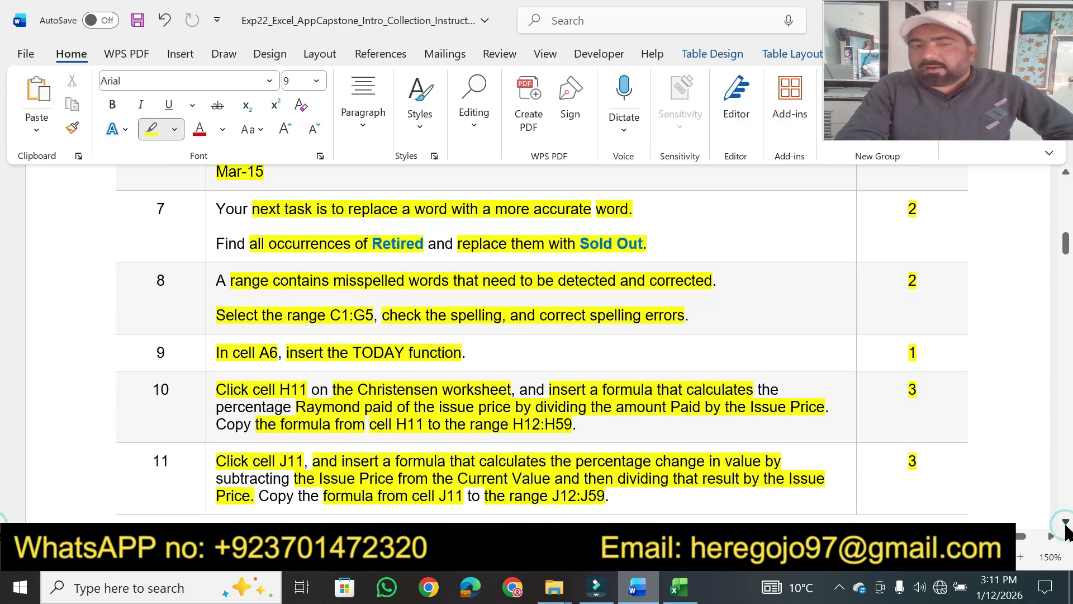
left_click(1066, 522)
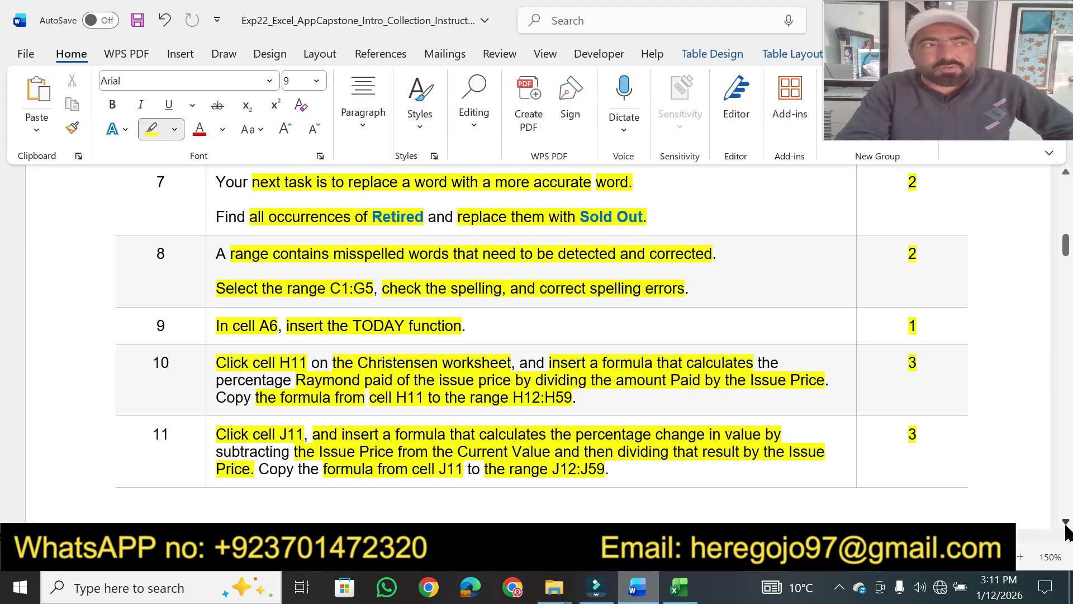
left_click(1066, 523)
left_click(1066, 522)
left_click(1066, 523)
left_click(1066, 523)
left_click(1066, 522)
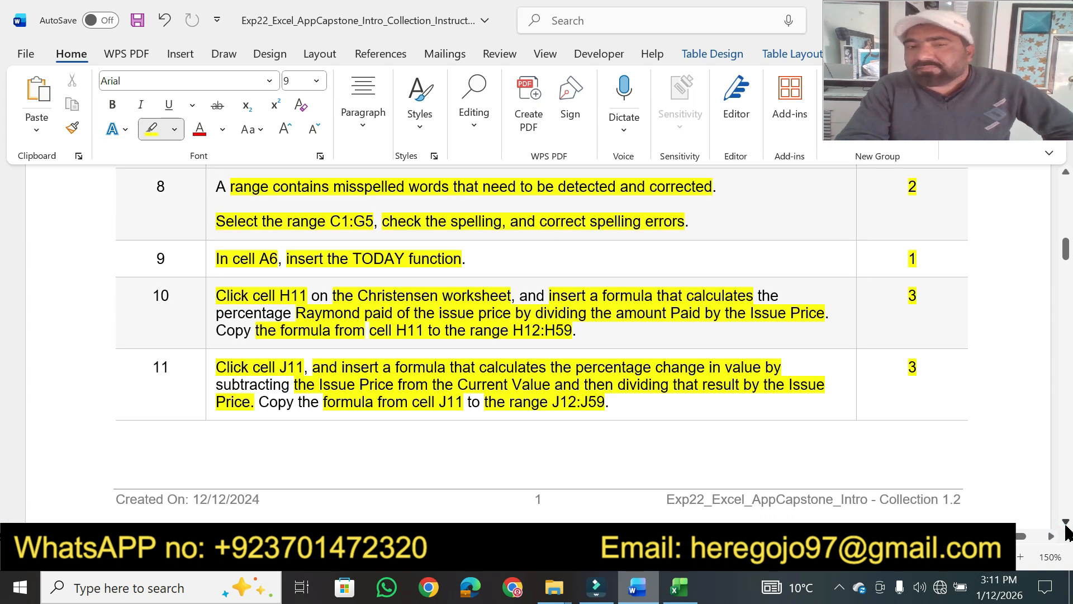
left_click(1066, 523)
left_click(1066, 523)
left_click(1066, 523)
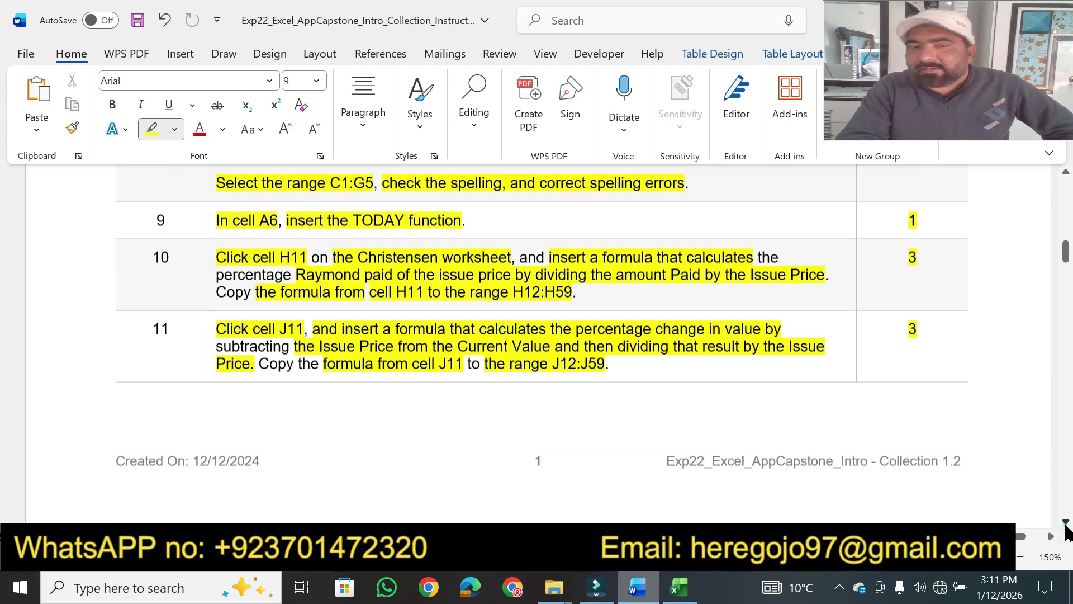
left_click(1066, 522)
left_click(1066, 522)
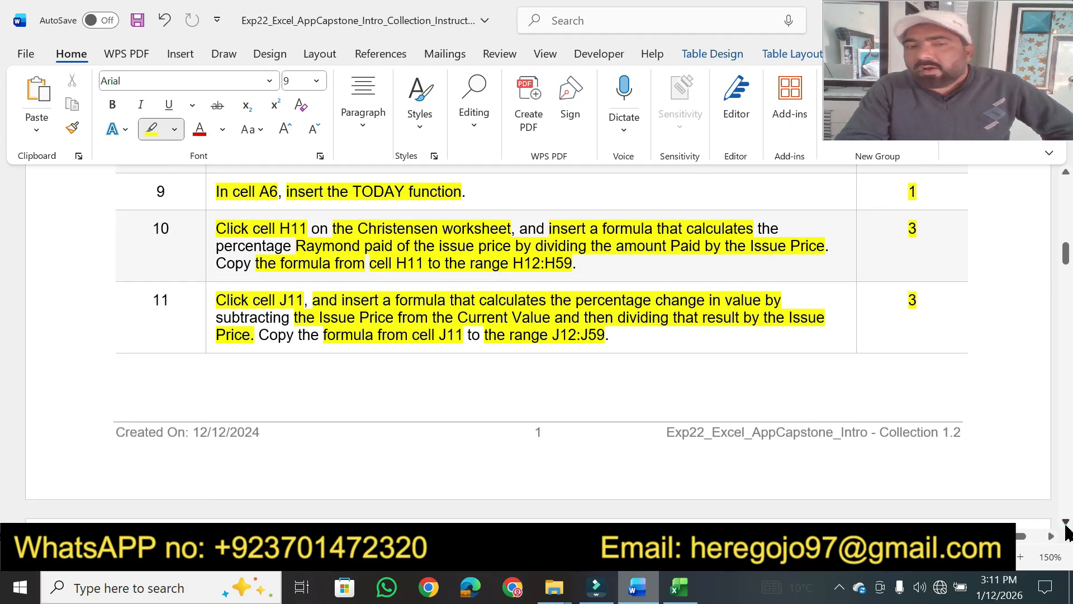
left_click(1066, 523)
left_click(1066, 523)
left_click(1066, 522)
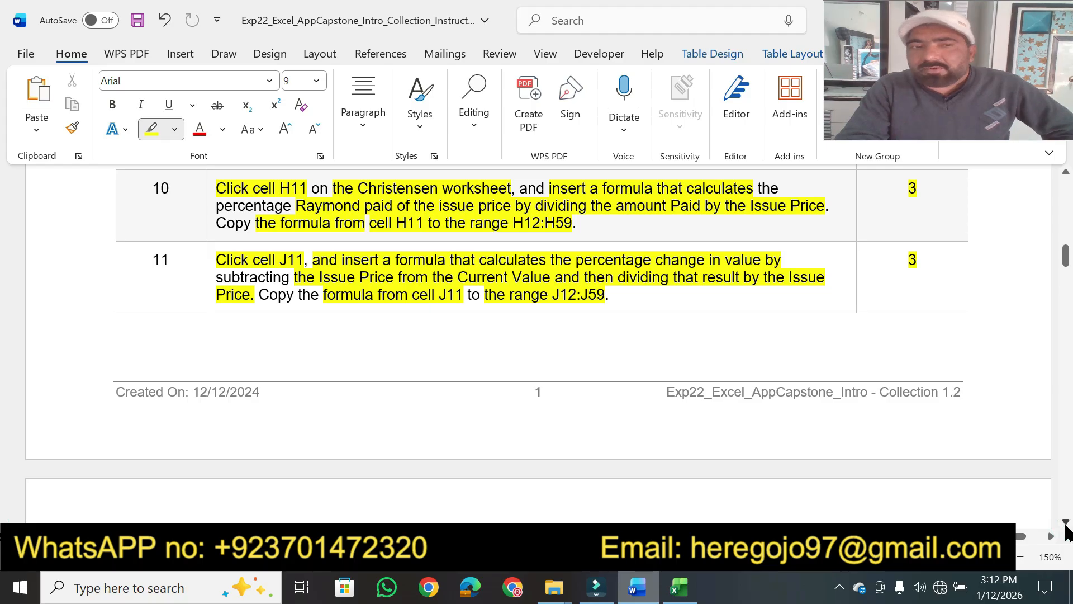
scroll(1066, 528, "down", 7)
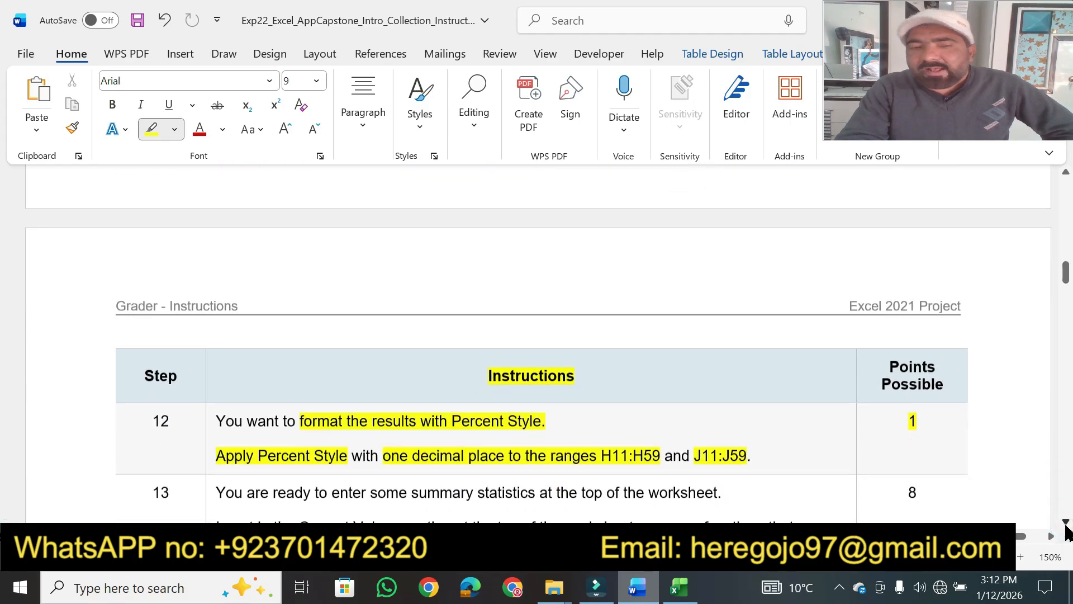
scroll(1066, 529, "down", 2)
left_click_drag(1066, 284, 1066, 202)
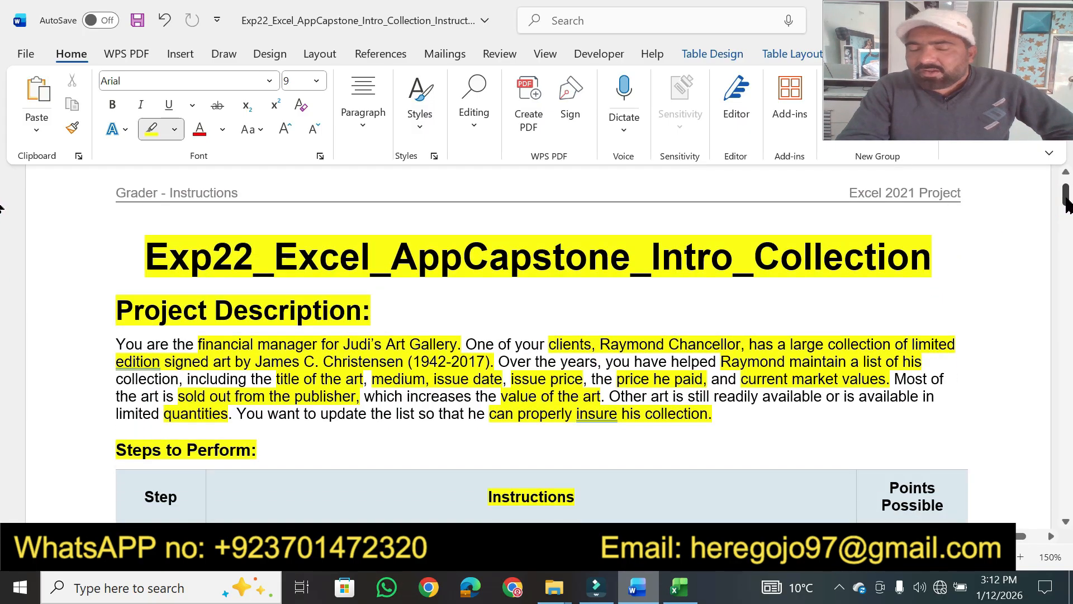